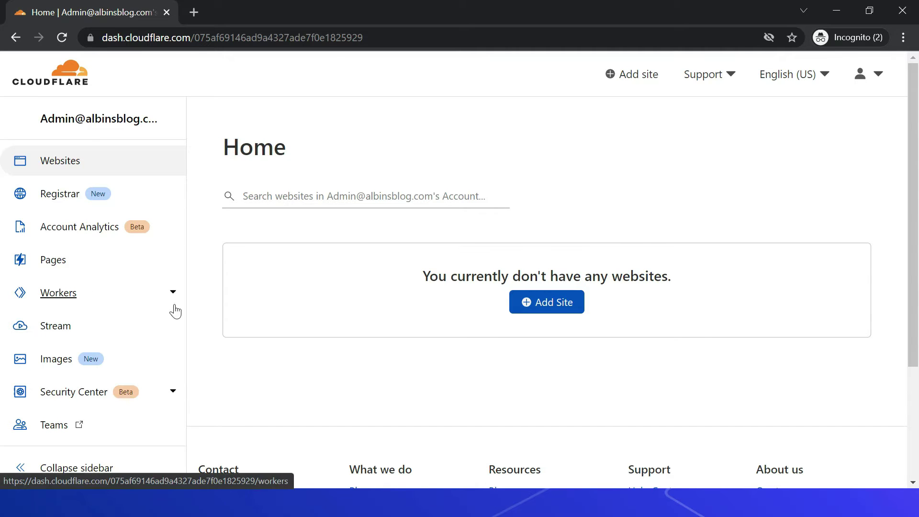
Step: Open the Images product, select the 100,000 images storage plan at $5 per month, and continue to the payment form
{"action": "left_click", "coordinate": [57, 367]}
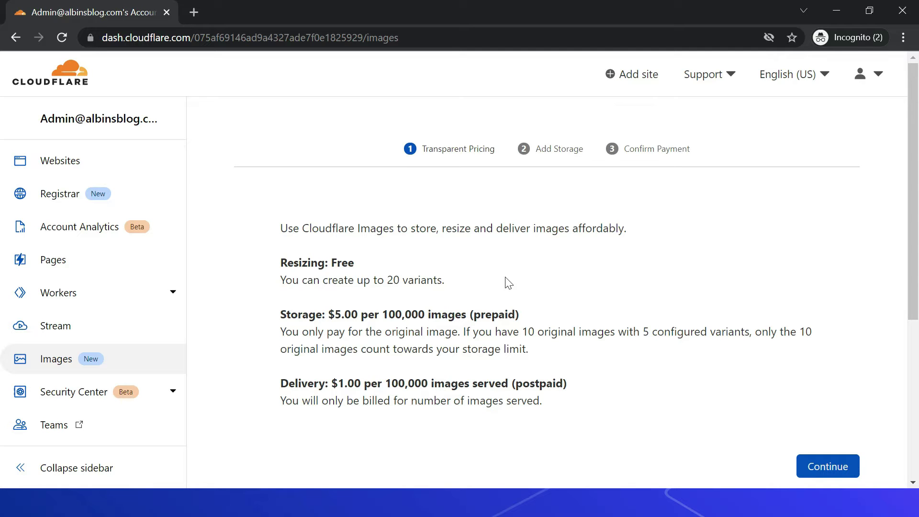
{"action": "left_click", "coordinate": [829, 469]}
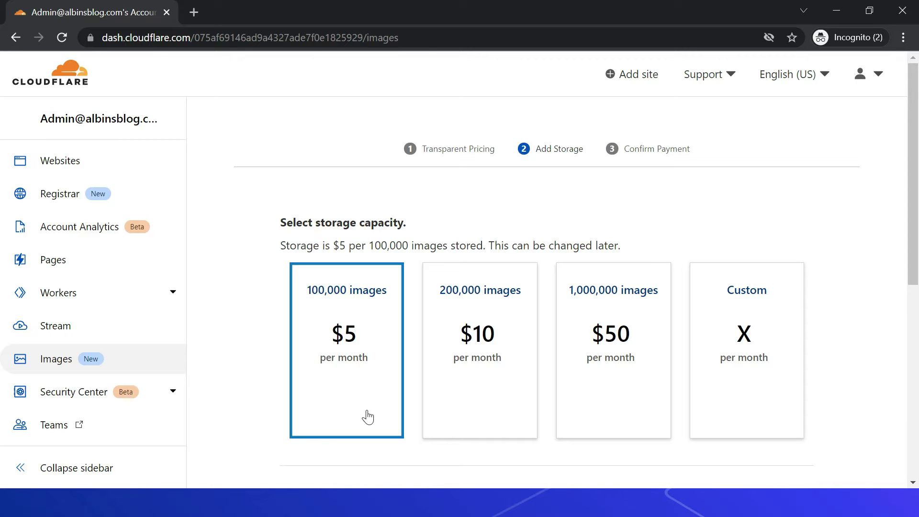
{"action": "left_click", "coordinate": [751, 296]}
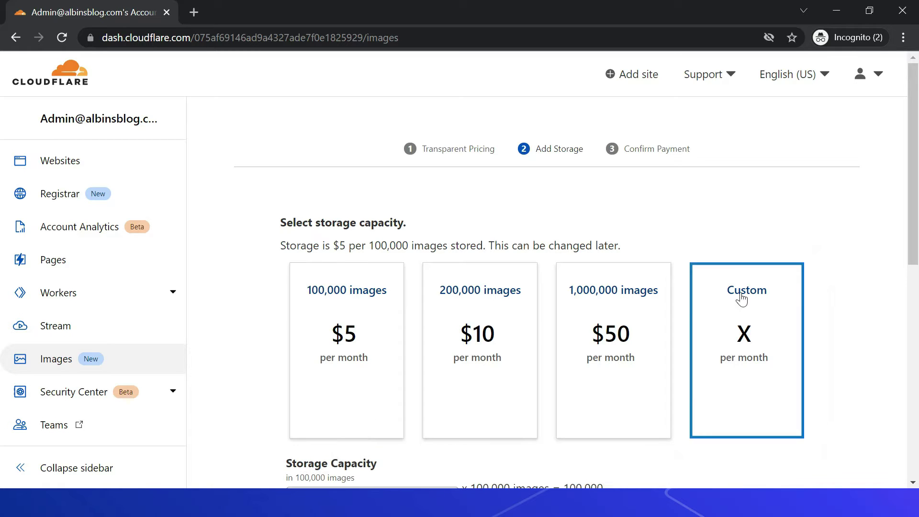
{"action": "scroll", "coordinate": [912, 242], "scroll_direction": "down", "scroll_amount": 3}
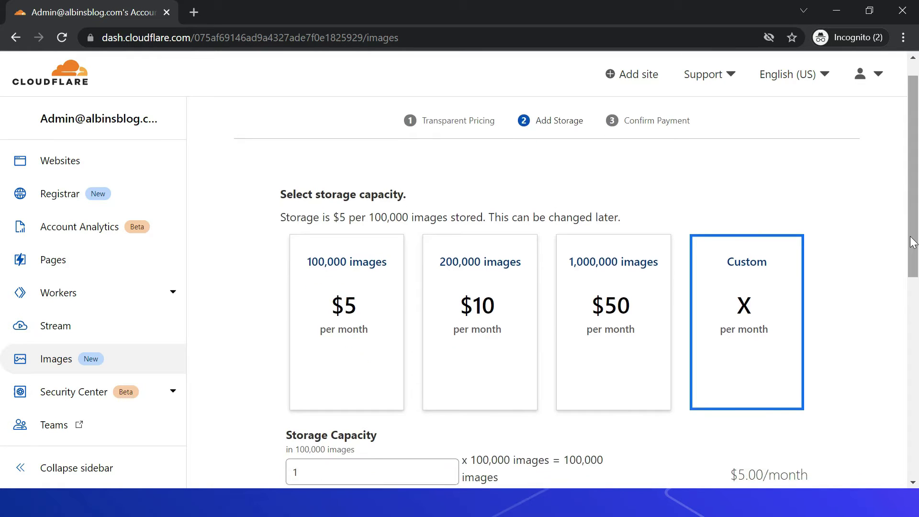
{"action": "left_click", "coordinate": [364, 357]}
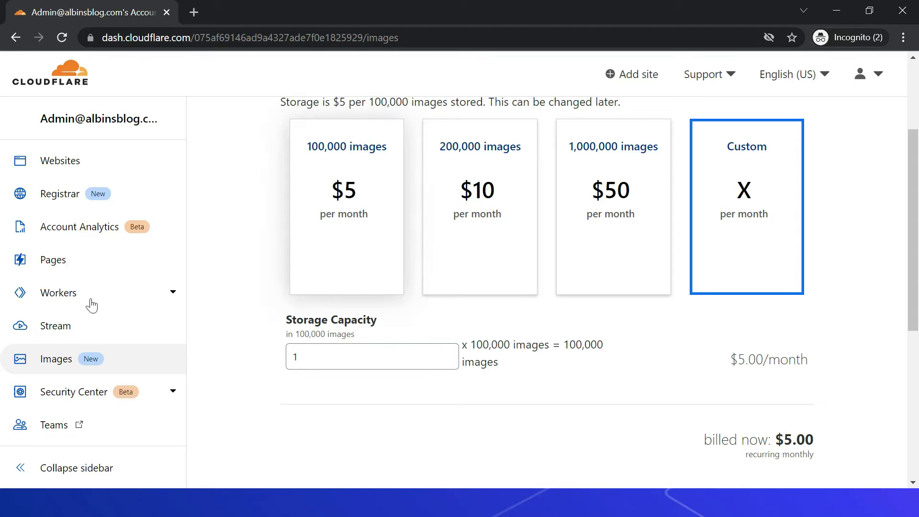
{"action": "left_click", "coordinate": [369, 183]}
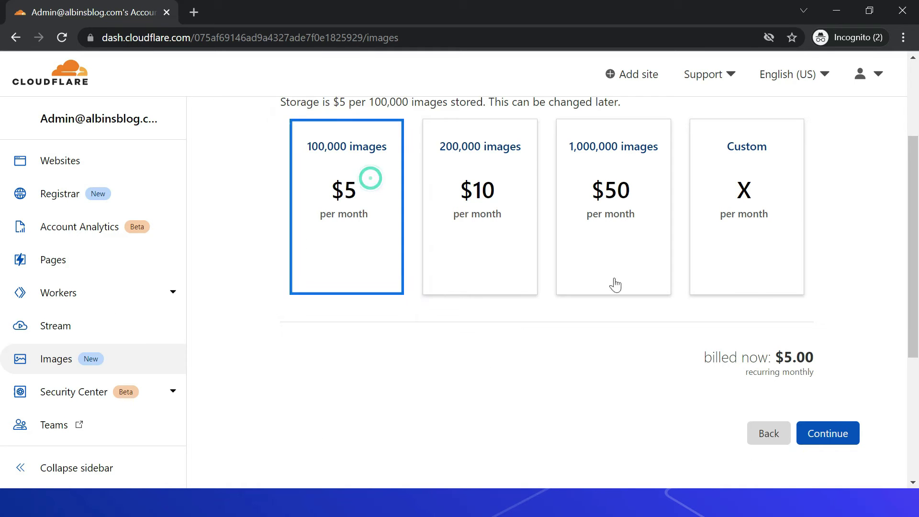
{"action": "left_click", "coordinate": [827, 437]}
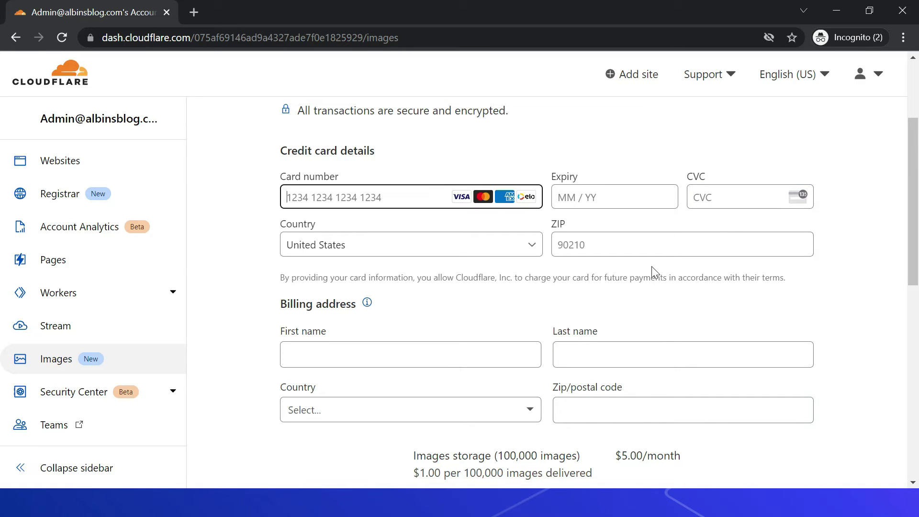
{"action": "scroll", "coordinate": [652, 268], "scroll_direction": "down", "scroll_amount": 10}
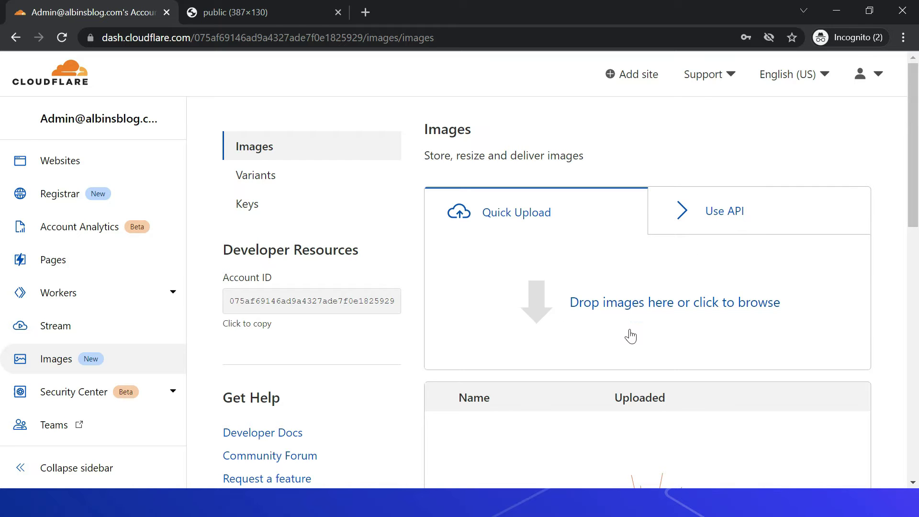
Step: Upload download.png to Images and view the end of the image delivery URL format
{"action": "left_click", "coordinate": [745, 314]}
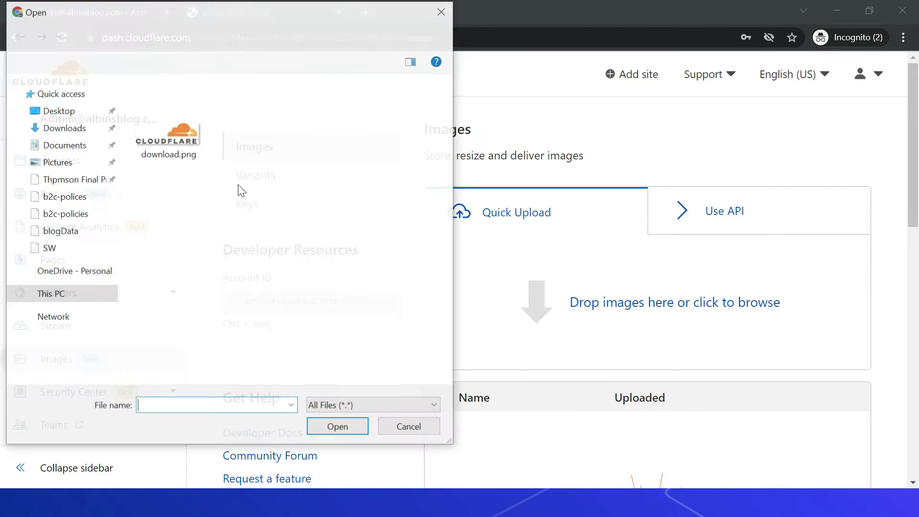
{"action": "double_click", "coordinate": [174, 132]}
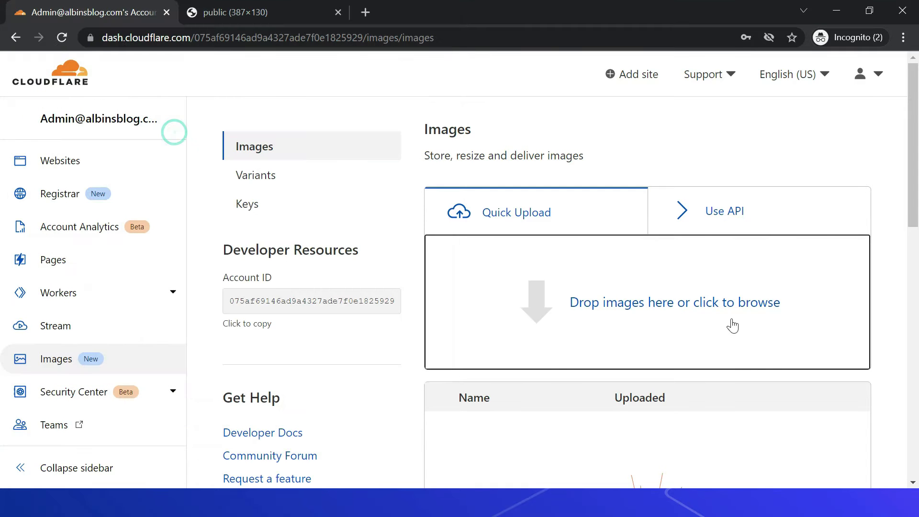
{"action": "scroll", "coordinate": [723, 330], "scroll_direction": "down", "scroll_amount": 3}
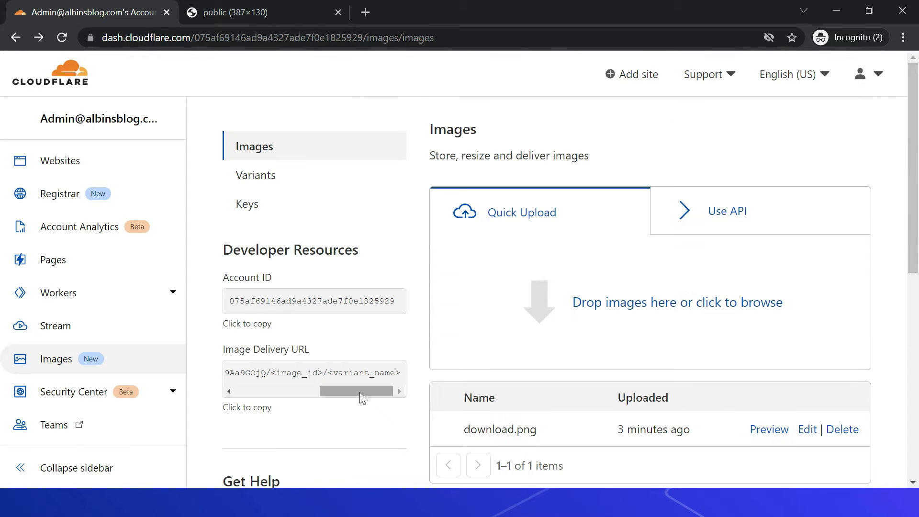
{"action": "left_click_drag", "start_coordinate": [360, 393], "coordinate": [348, 417]}
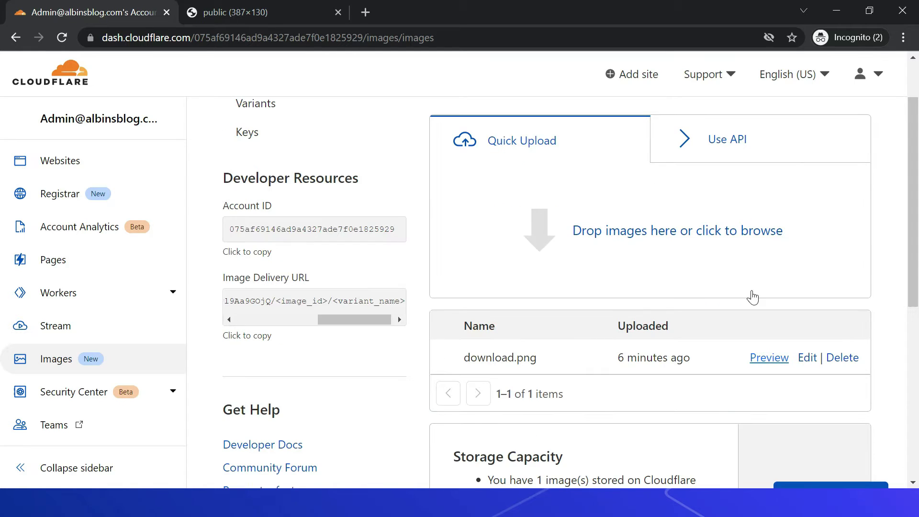
Step: Preview download.png, copy the image URL of its public variant, and open that URL in a new browser tab
{"action": "left_click", "coordinate": [768, 361]}
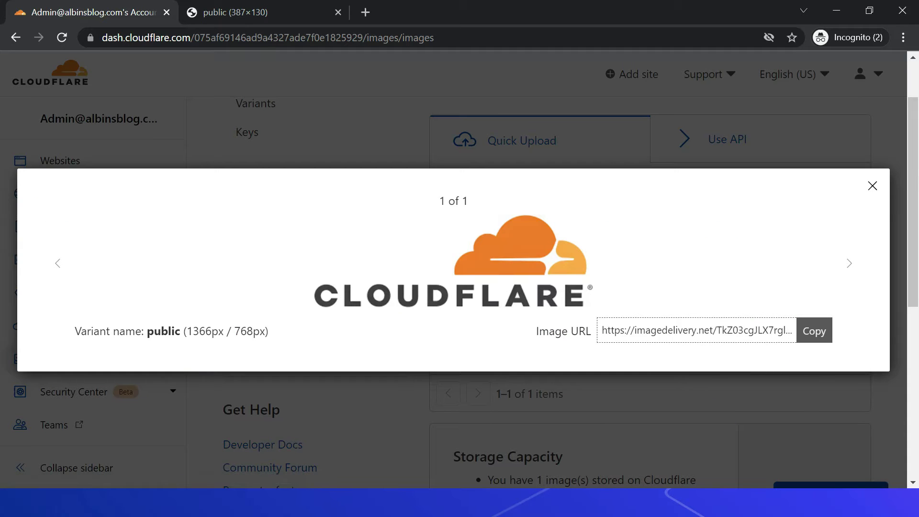
{"action": "left_click", "coordinate": [813, 333]}
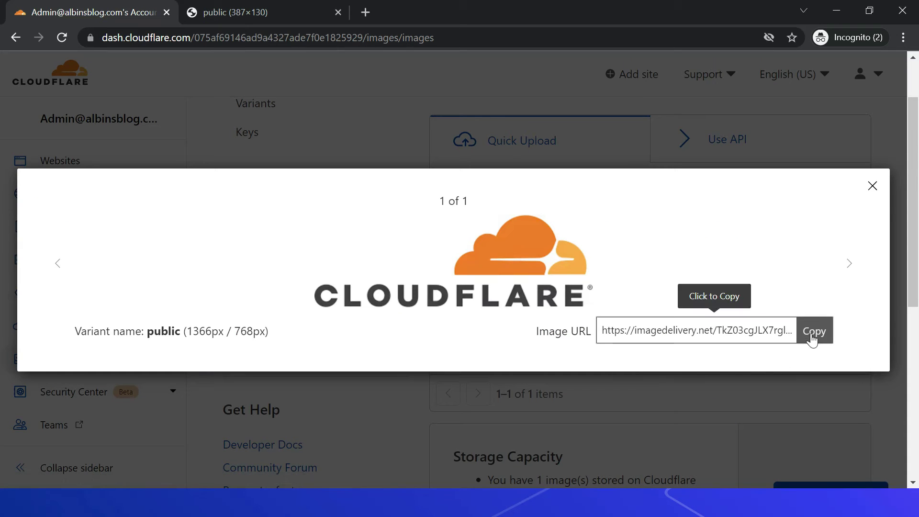
{"action": "left_click", "coordinate": [366, 12]}
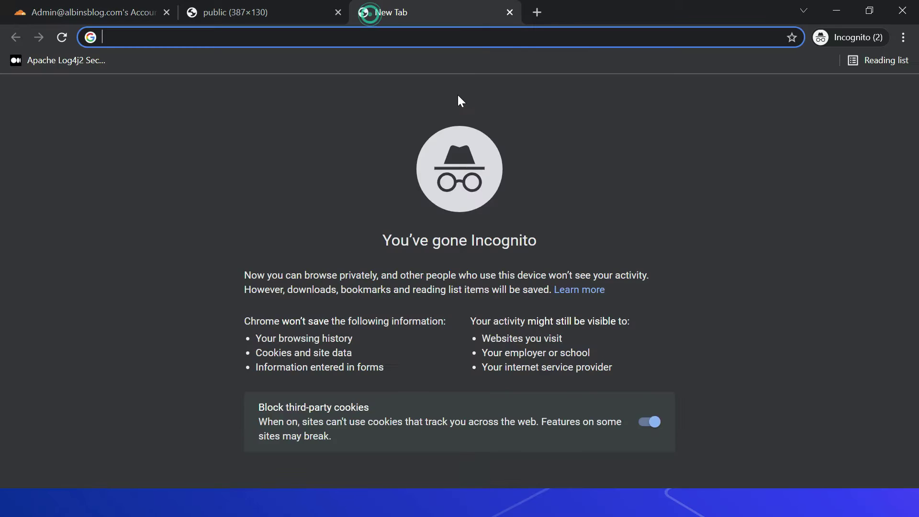
{"action": "key", "text": "ctrl+v"}
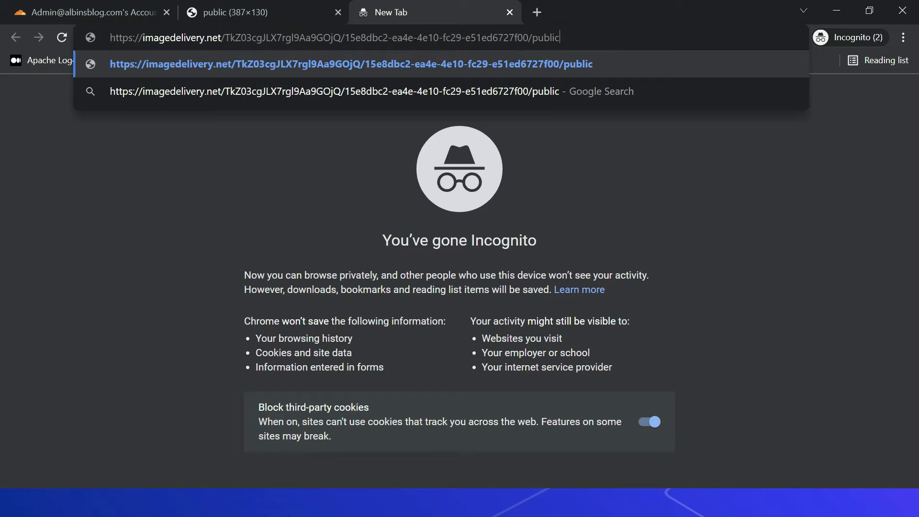
{"action": "key", "text": "Return"}
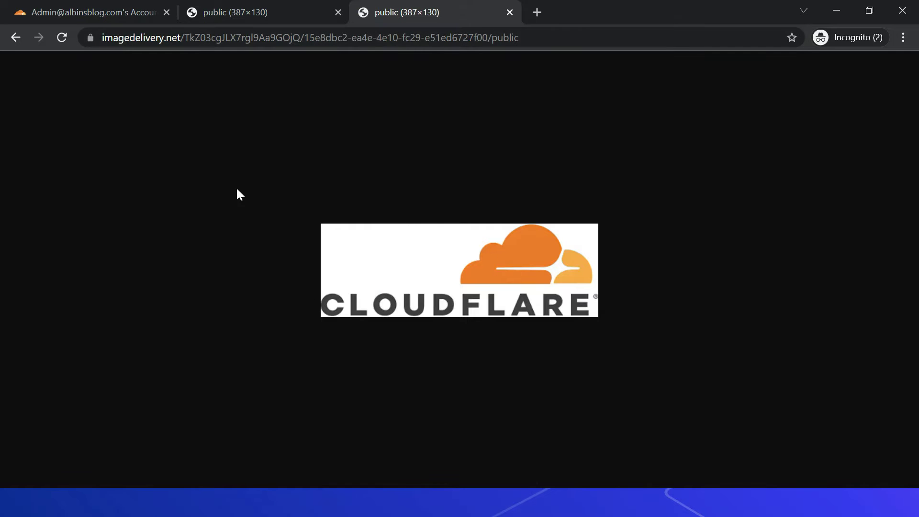
Step: Close the preview and open download.png for editing to examine its image ID, signed URL option, cURL command and variants
{"action": "left_click", "coordinate": [91, 15]}
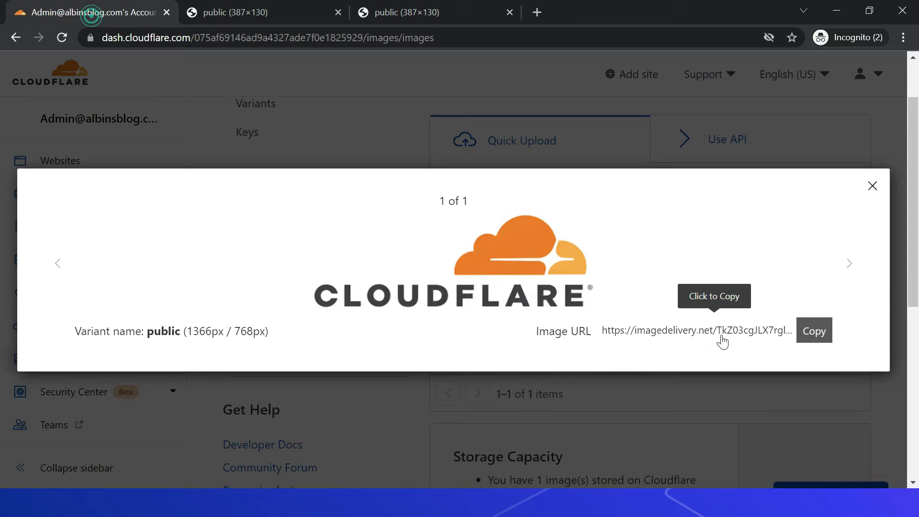
{"action": "left_click", "coordinate": [872, 186]}
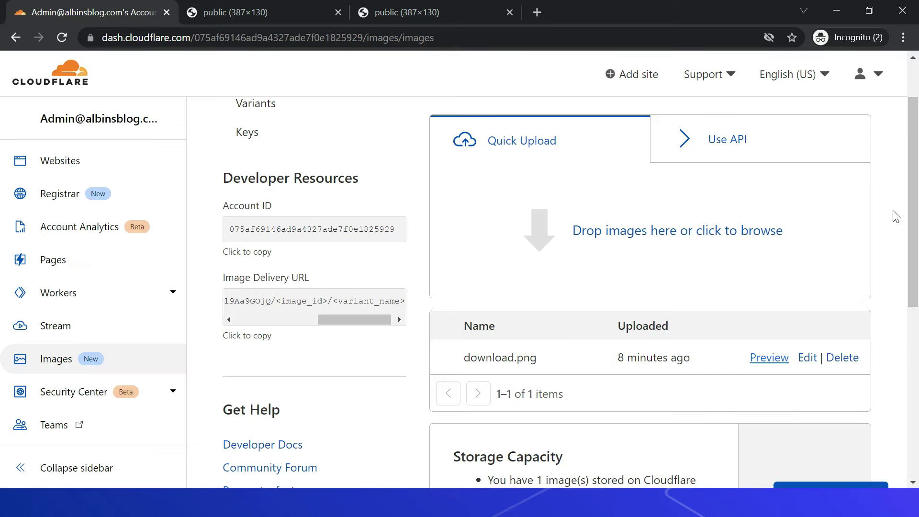
{"action": "left_click", "coordinate": [808, 358]}
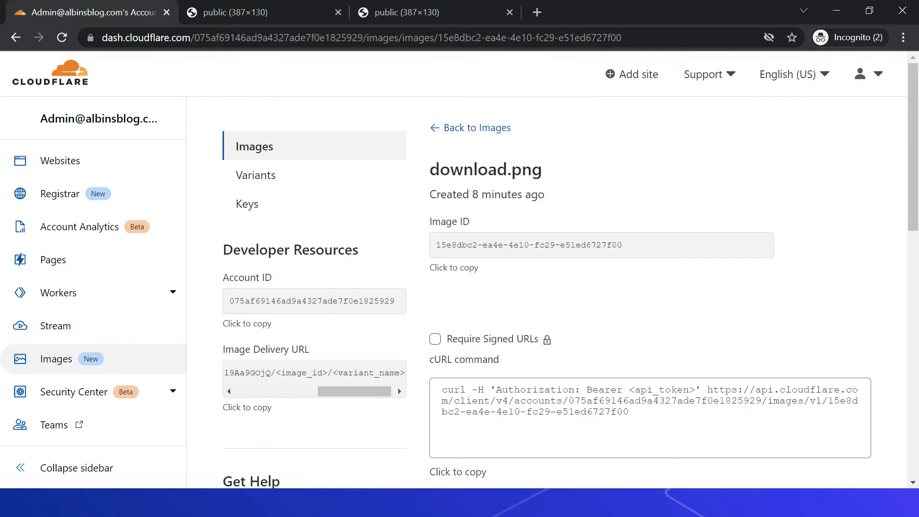
{"action": "double_click", "coordinate": [456, 245]}
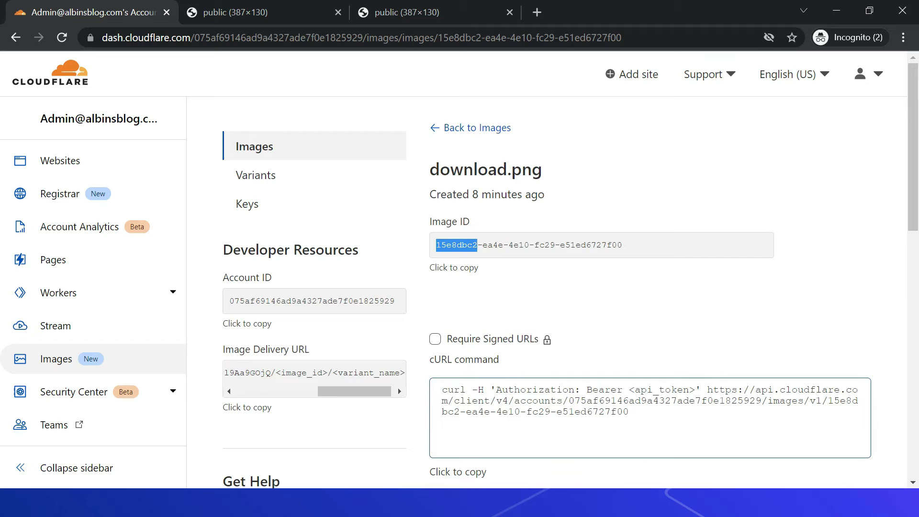
{"action": "scroll", "coordinate": [638, 304], "scroll_direction": "down", "scroll_amount": 5}
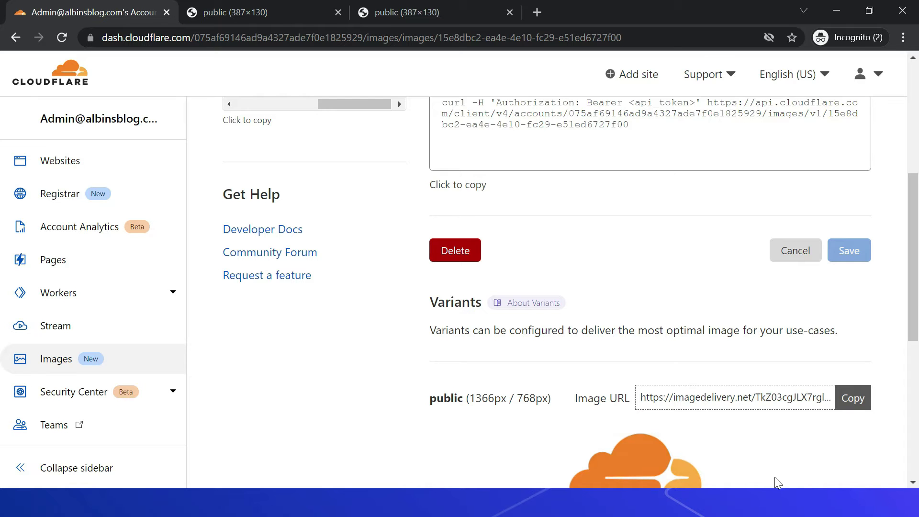
{"action": "scroll", "coordinate": [905, 431], "scroll_direction": "up", "scroll_amount": 3}
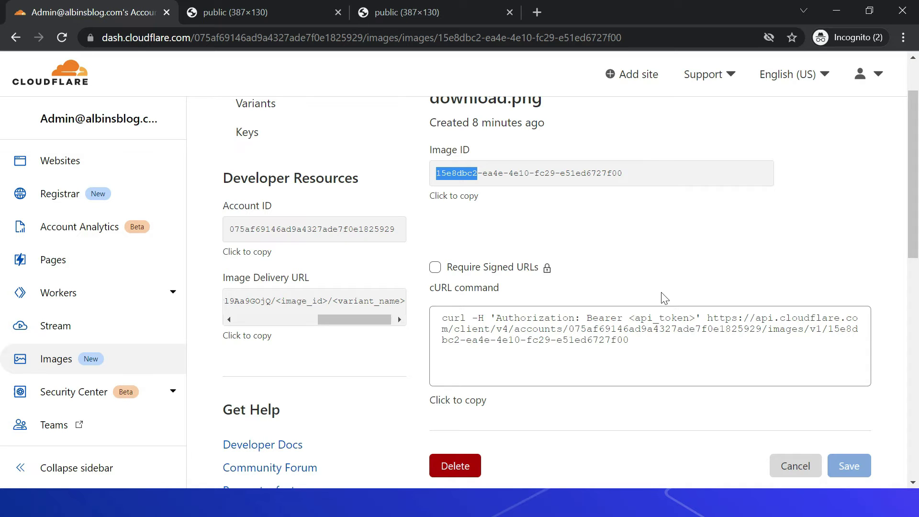
{"action": "left_click", "coordinate": [435, 267]}
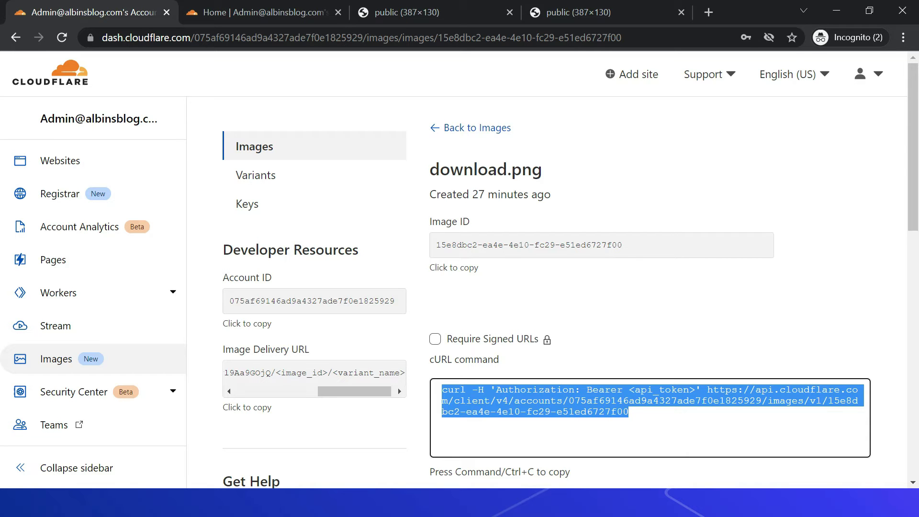
Step: Switch to Notepad++ and paste the image's cURL command into the empty new 67 document
{"action": "key", "text": "alt+Tab"}
{"action": "key", "text": "alt+Tab"}
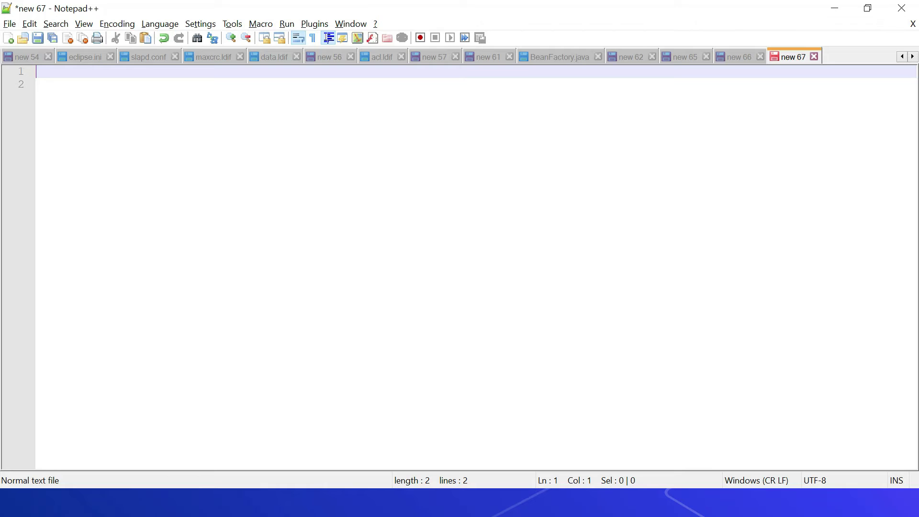
{"action": "key", "text": "ctrl+v"}
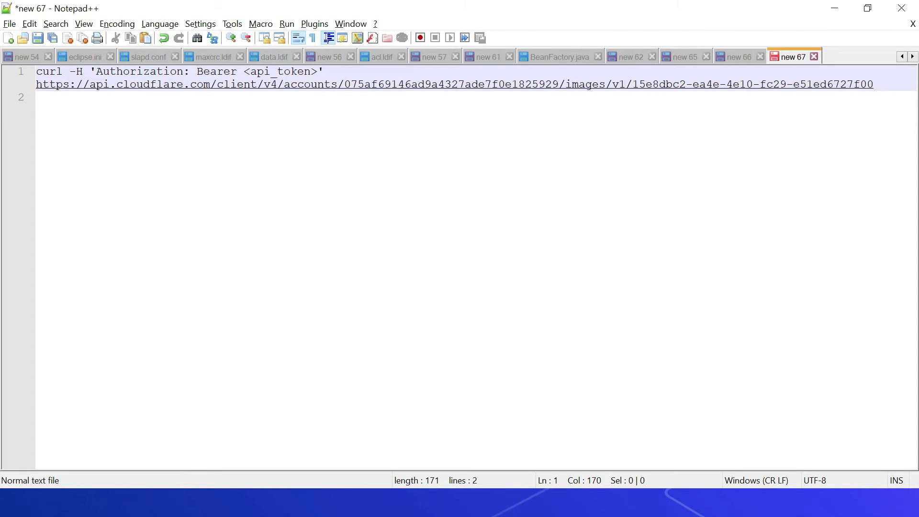
Step: Switch back to the Cloudflare dashboard in the browser and open the API Tokens page of the user profile
{"action": "key", "text": "alt+Tab"}
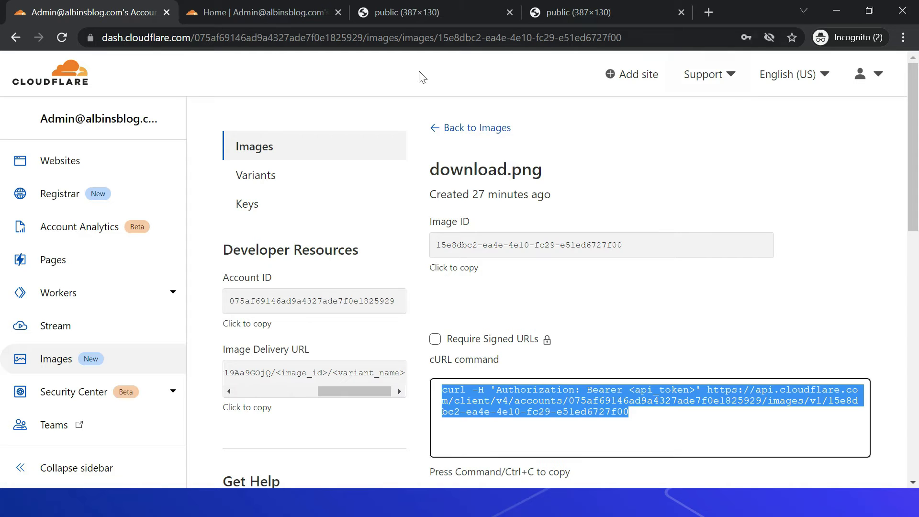
{"action": "left_click", "coordinate": [272, 13]}
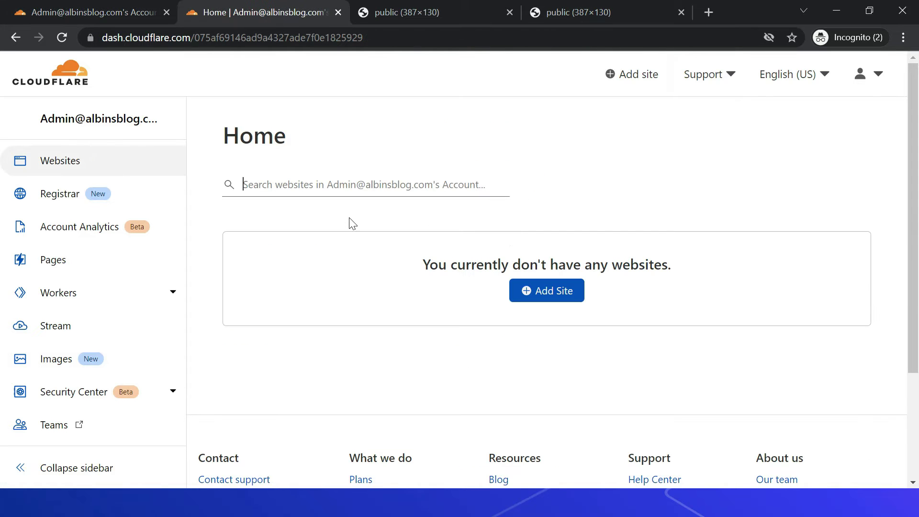
{"action": "left_click", "coordinate": [867, 76]}
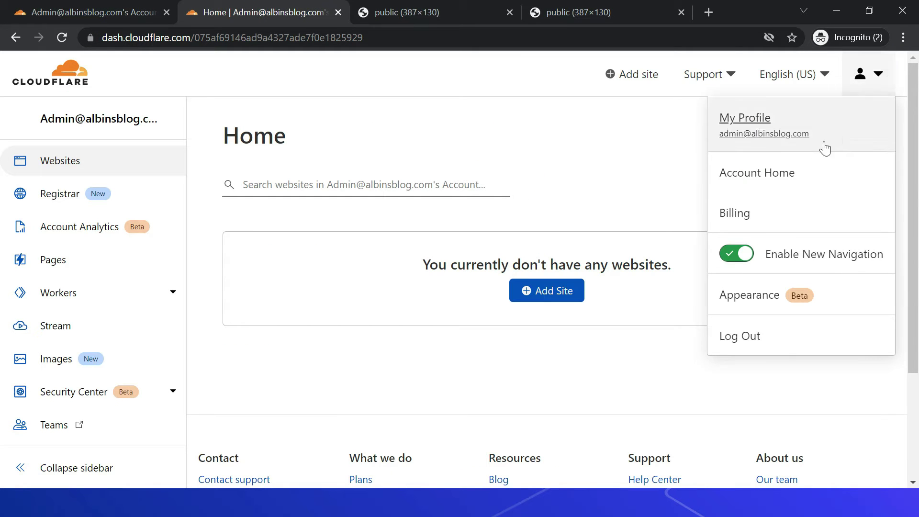
{"action": "left_click", "coordinate": [764, 130]}
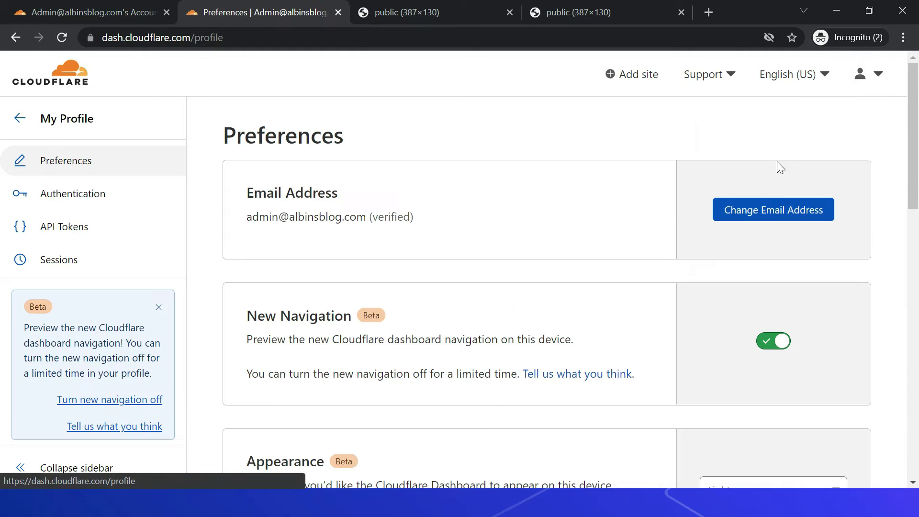
{"action": "left_click", "coordinate": [62, 228]}
{"action": "scroll", "coordinate": [608, 303], "scroll_direction": "up", "scroll_amount": 3}
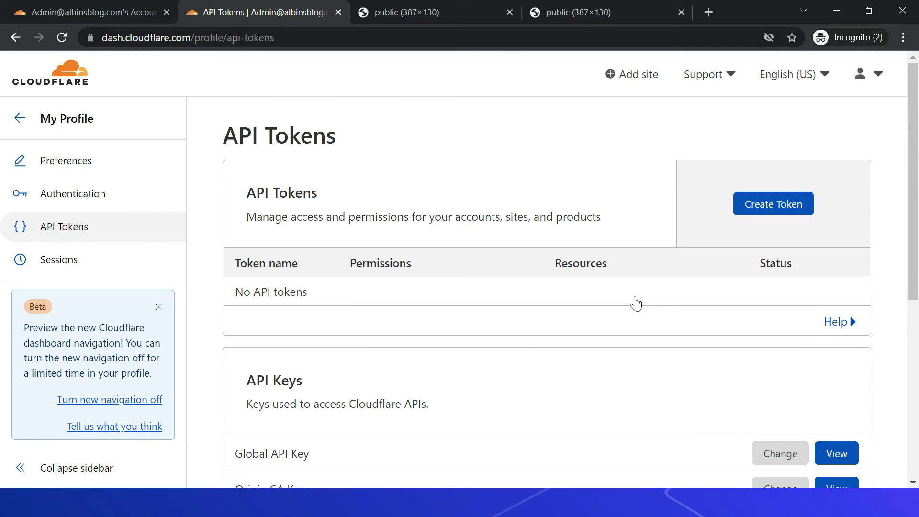
Step: Start creating a new API token as a custom token instead of using one of the templates
{"action": "left_click", "coordinate": [761, 211]}
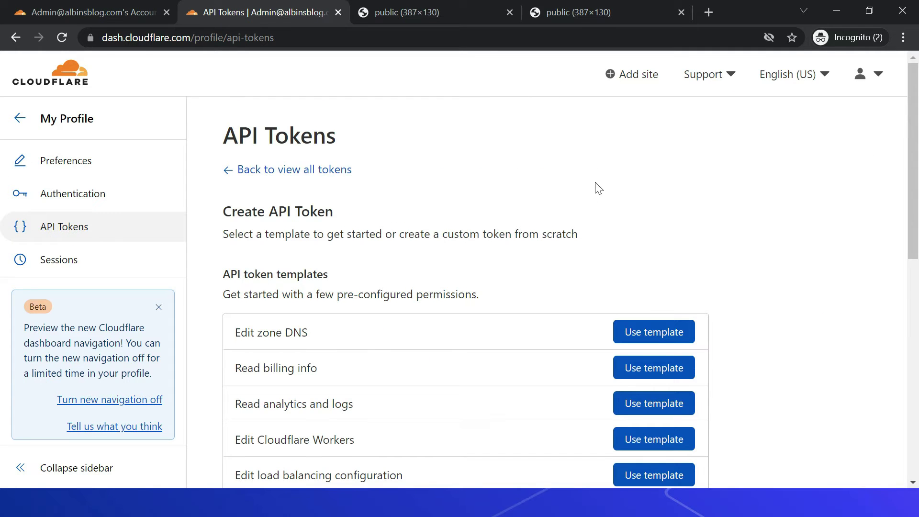
{"action": "scroll", "coordinate": [596, 189], "scroll_direction": "down", "scroll_amount": 1}
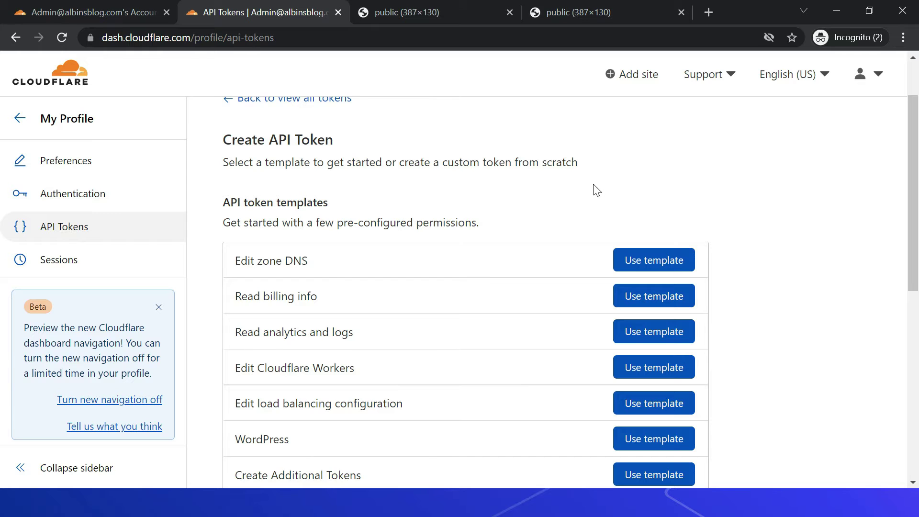
{"action": "scroll", "coordinate": [596, 189], "scroll_direction": "down", "scroll_amount": 2}
{"action": "scroll", "coordinate": [485, 281], "scroll_direction": "down", "scroll_amount": 1}
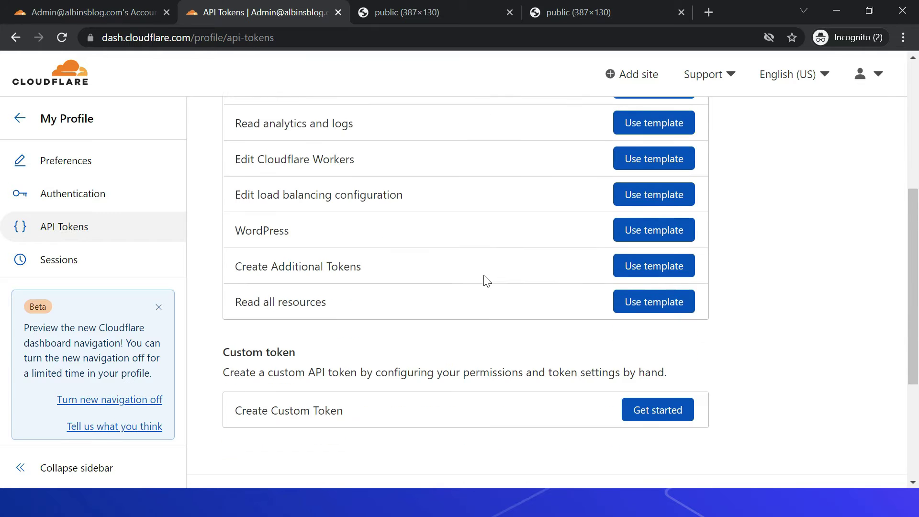
{"action": "scroll", "coordinate": [471, 304], "scroll_direction": "down", "scroll_amount": 1}
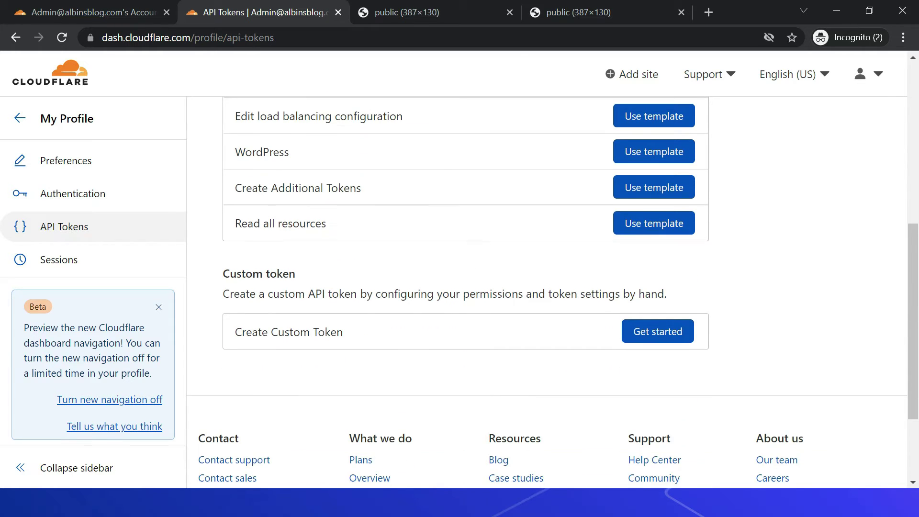
{"action": "scroll", "coordinate": [451, 314], "scroll_direction": "down", "scroll_amount": 1}
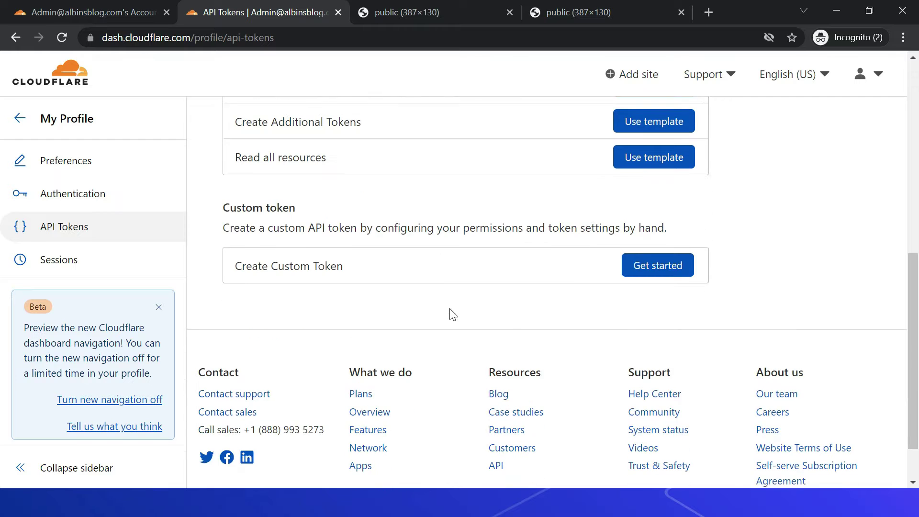
{"action": "left_click", "coordinate": [656, 268]}
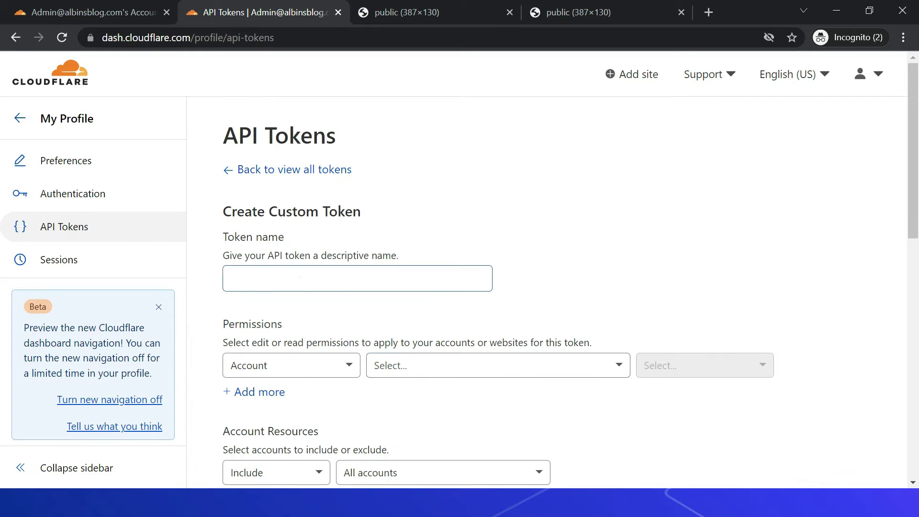
Step: Name the custom token "Image access" and grant it the account-level Cloudflare Images permission with Read access
{"action": "left_click", "coordinate": [299, 276]}
{"action": "type", "text": "Image access"}
{"action": "left_click", "coordinate": [498, 373]}
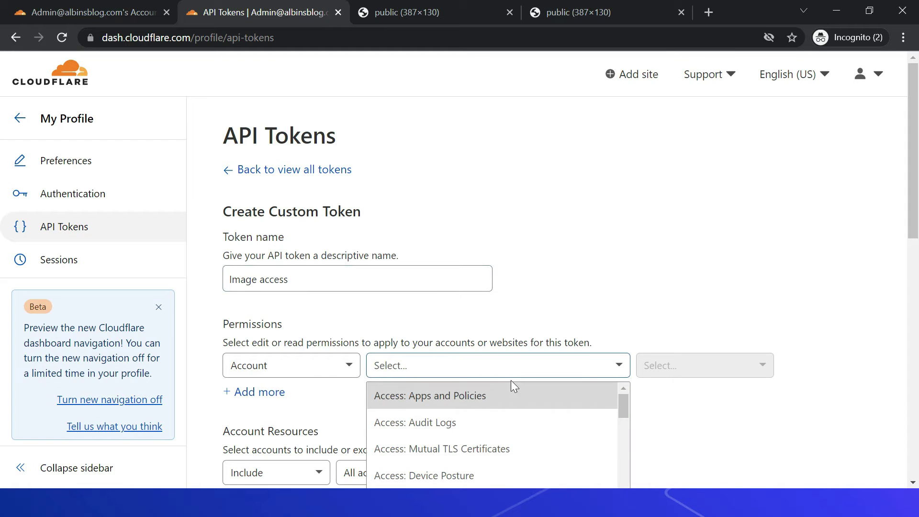
{"action": "scroll", "coordinate": [533, 386], "scroll_direction": "down", "scroll_amount": 5}
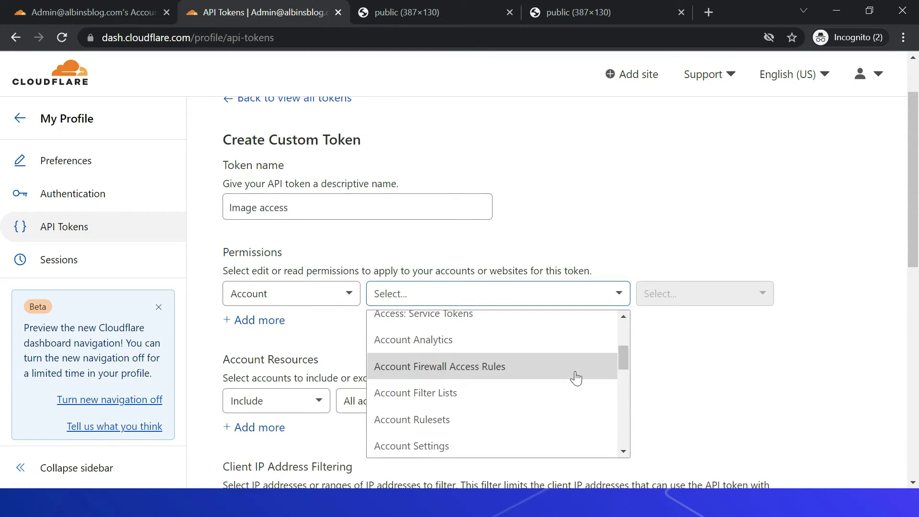
{"action": "scroll", "coordinate": [575, 377], "scroll_direction": "down", "scroll_amount": 4}
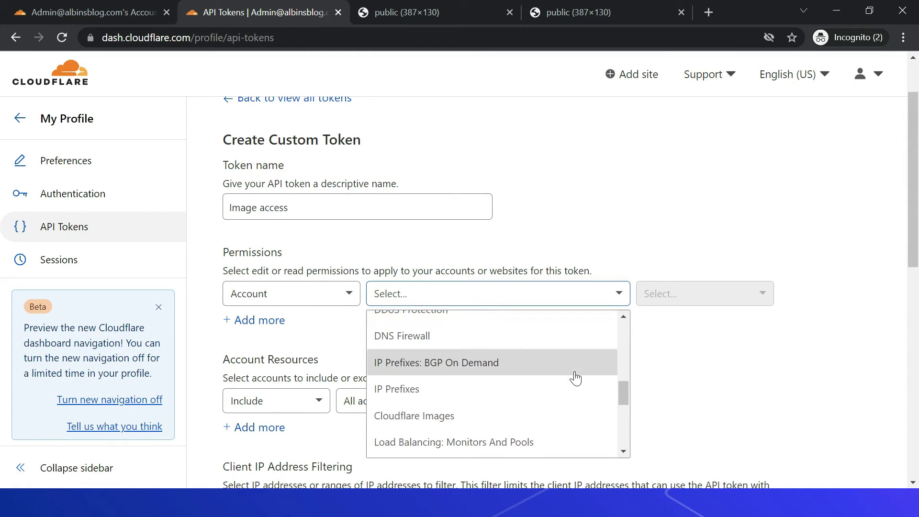
{"action": "left_click", "coordinate": [446, 347]}
{"action": "left_click", "coordinate": [724, 297]}
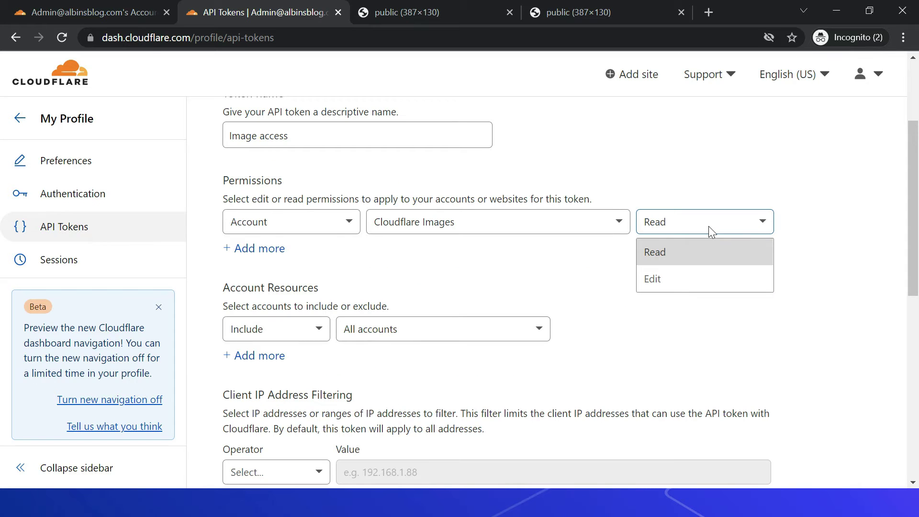
{"action": "left_click", "coordinate": [474, 270]}
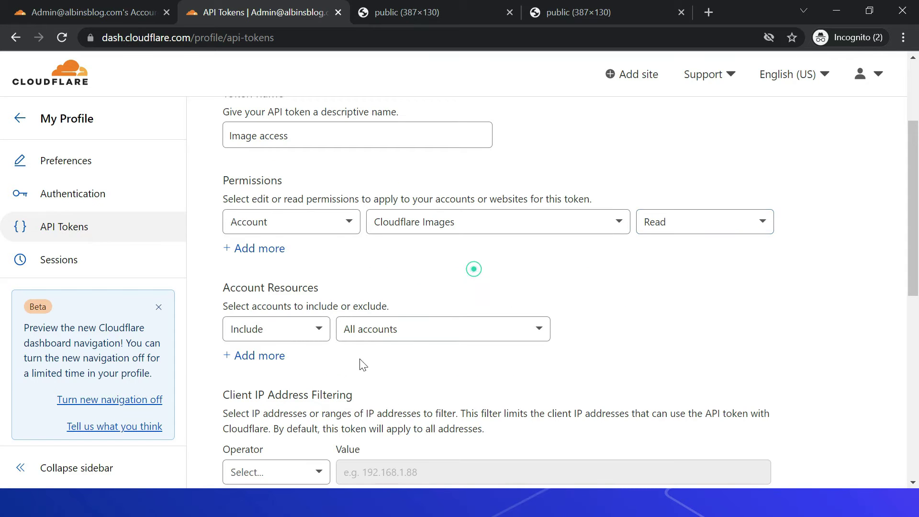
Step: Continue to the token summary with the default account, IP filtering and TTL settings and create the token
{"action": "scroll", "coordinate": [699, 306], "scroll_direction": "down", "scroll_amount": 3}
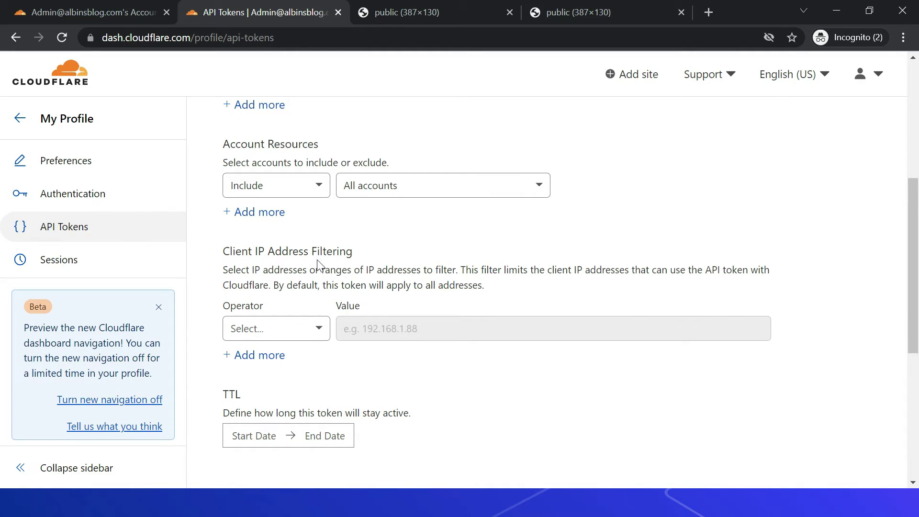
{"action": "scroll", "coordinate": [585, 312], "scroll_direction": "down", "scroll_amount": 3}
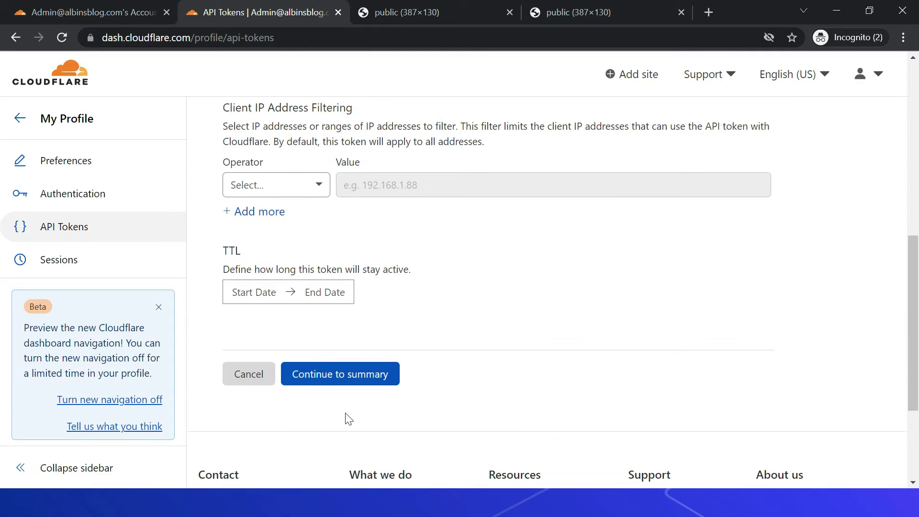
{"action": "left_click", "coordinate": [335, 378]}
{"action": "left_click", "coordinate": [318, 170]}
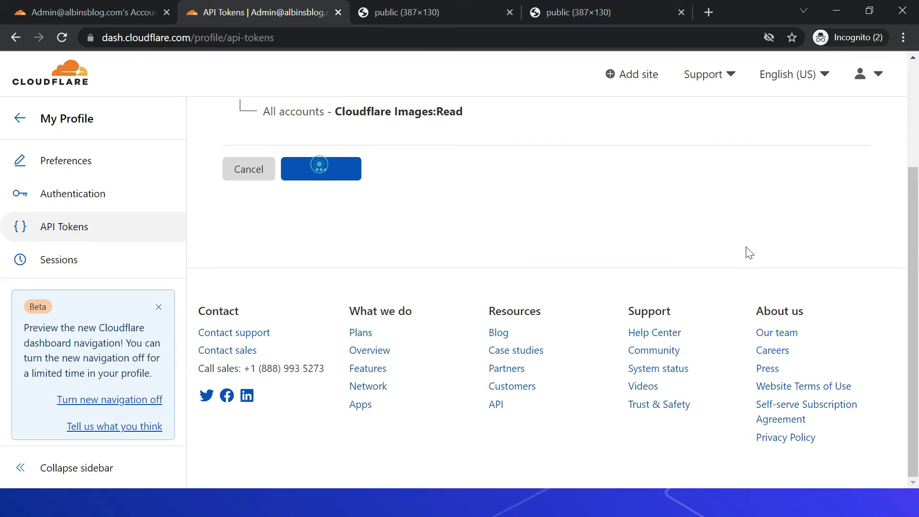
Step: Copy the generated API token and paste it over the <api_token> placeholder of the cURL command in Notepad++
{"action": "scroll", "coordinate": [760, 305], "scroll_direction": "up", "scroll_amount": 3}
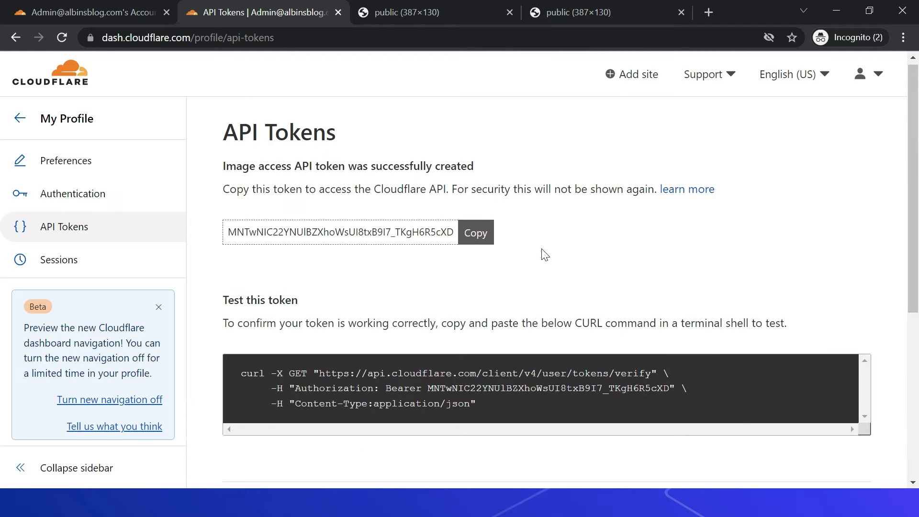
{"action": "left_click", "coordinate": [476, 233]}
{"action": "key", "text": "alt+Tab"}
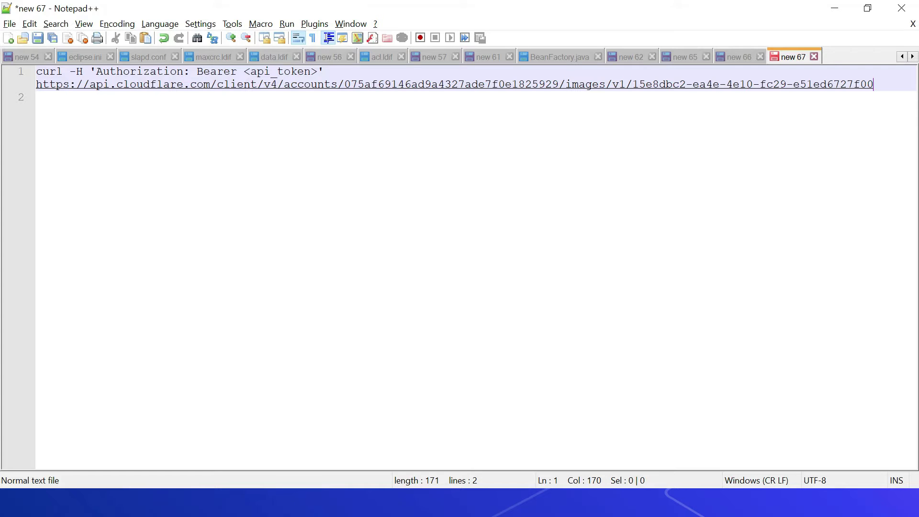
{"action": "left_click", "coordinate": [402, 193]}
{"action": "left_click_drag", "start_coordinate": [317, 72], "coordinate": [244, 72]}
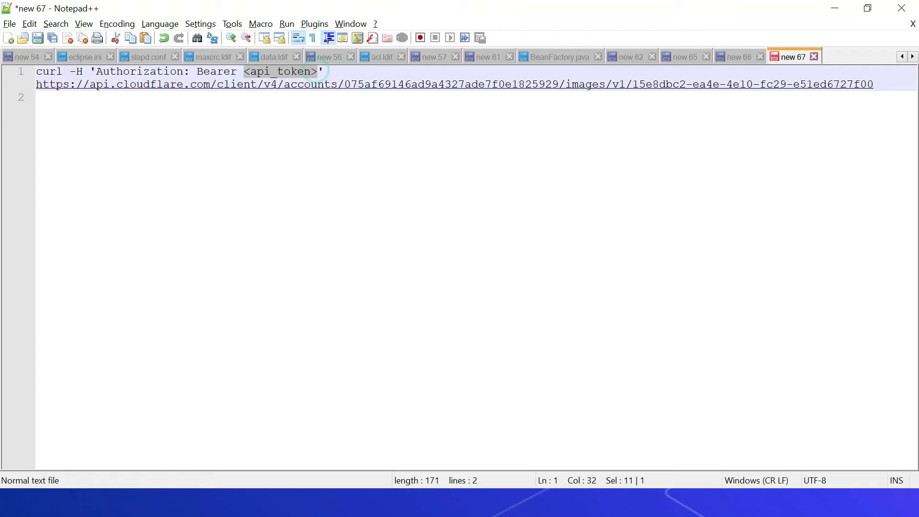
{"action": "key", "text": "ctrl+v"}
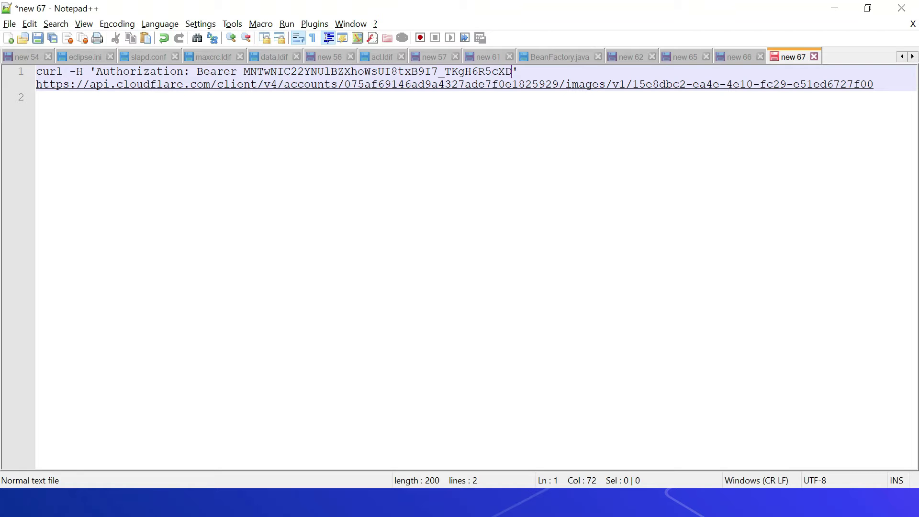
Step: Copy the completed cURL command from Notepad++ into the WSL terminal and run it to retrieve the image's details
{"action": "key", "text": "End"}
{"action": "key", "text": "shift+Home"}
{"action": "key", "text": "alt+Tab"}
{"action": "key", "text": "alt+Tab"}
{"action": "key", "text": "alt+Tab"}
{"action": "key", "text": "ctrl+v"}
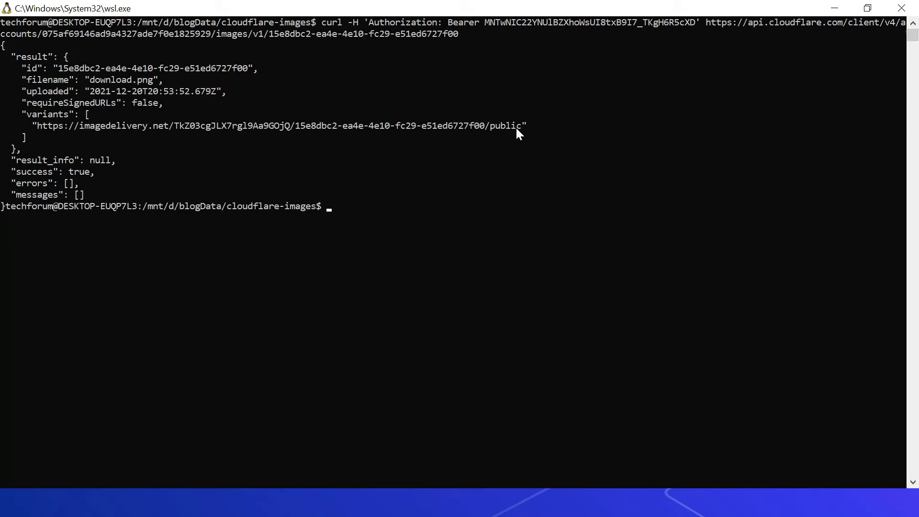
Step: Copy the public variant URL from the response and download the image with curl, using --output download.png
{"action": "left_click_drag", "start_coordinate": [521, 125], "coordinate": [38, 129]}
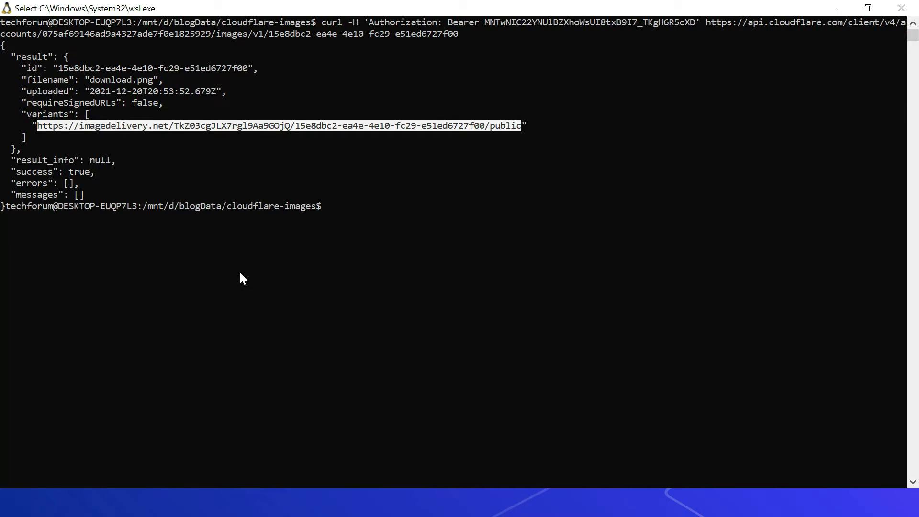
{"action": "key", "text": "ctrl+c"}
{"action": "type", "text": "curl"}
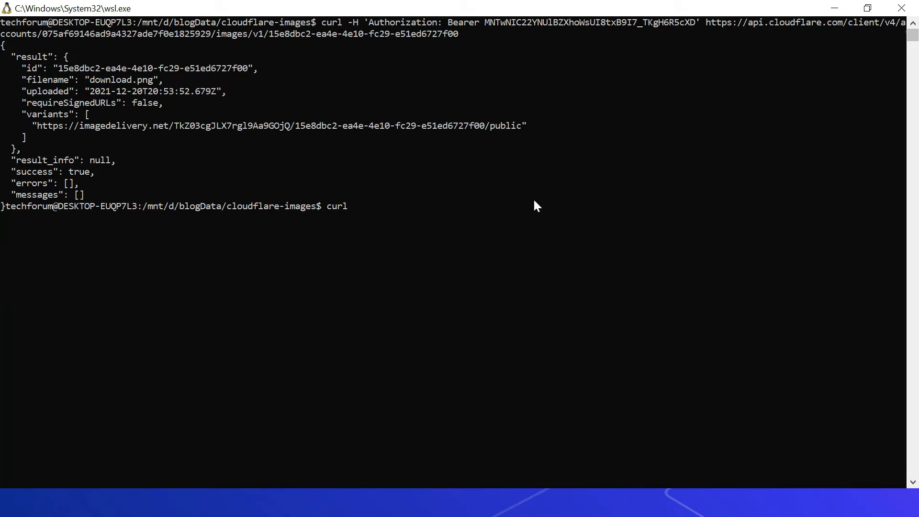
{"action": "key", "text": "ctrl+v"}
{"action": "type", "text": "--outp"}
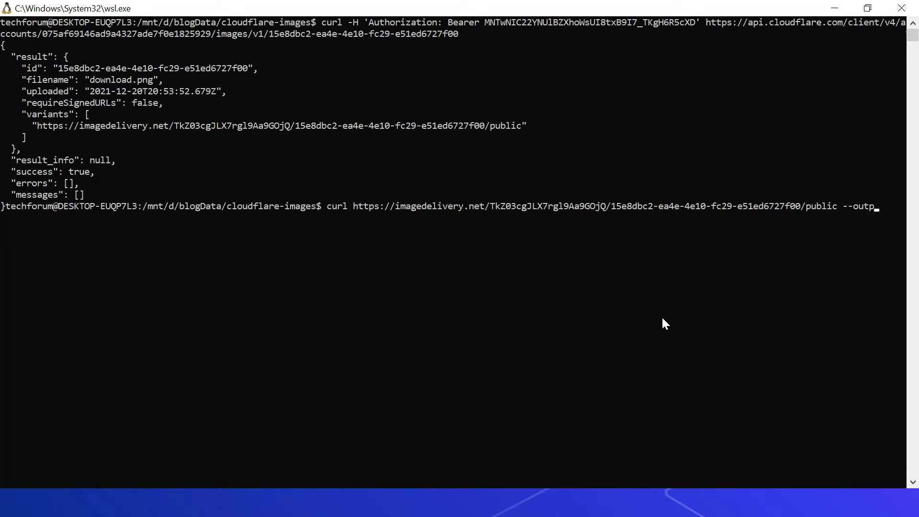
{"action": "type", "text": "ut download.png"}
{"action": "key", "text": "Return"}
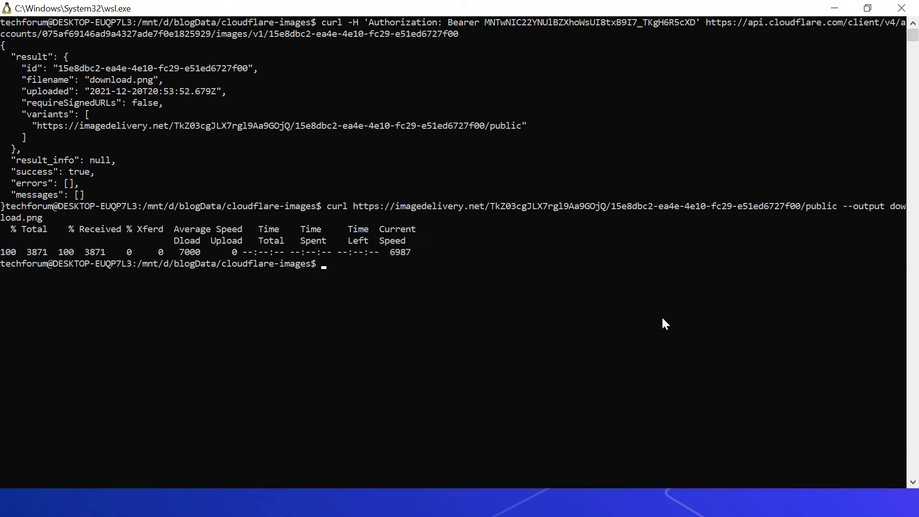
Step: Switch to the Cloudflare dashboard in the browser, examine the public variant's resizing, fit and metadata options, and return to the variants list
{"action": "key", "text": "alt+Tab"}
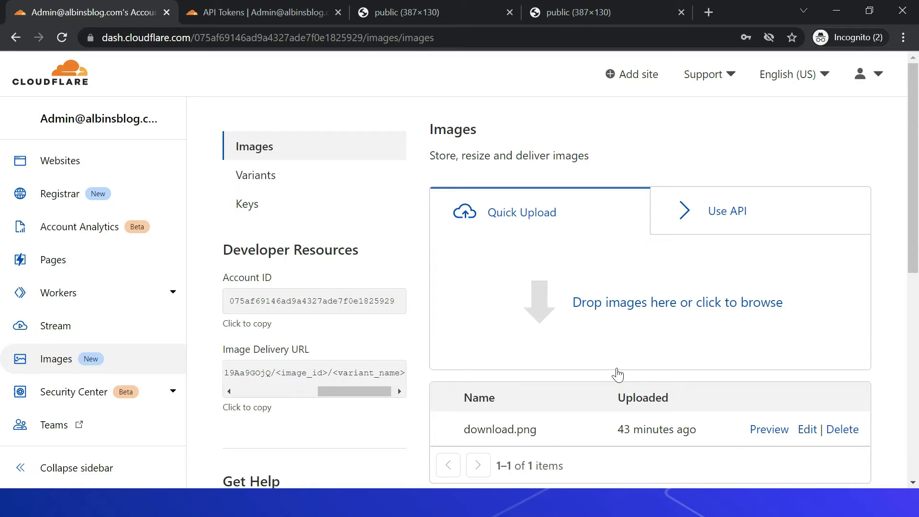
{"action": "left_click", "coordinate": [263, 176]}
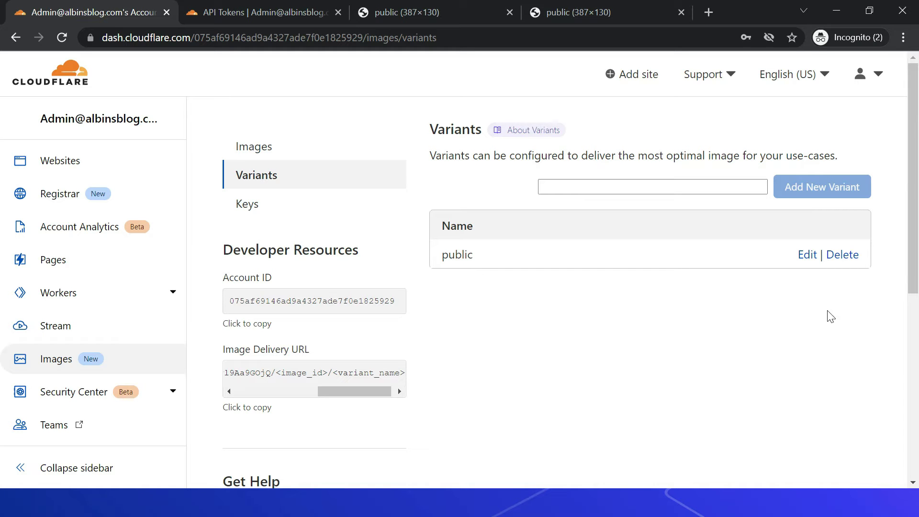
{"action": "left_click", "coordinate": [808, 256]}
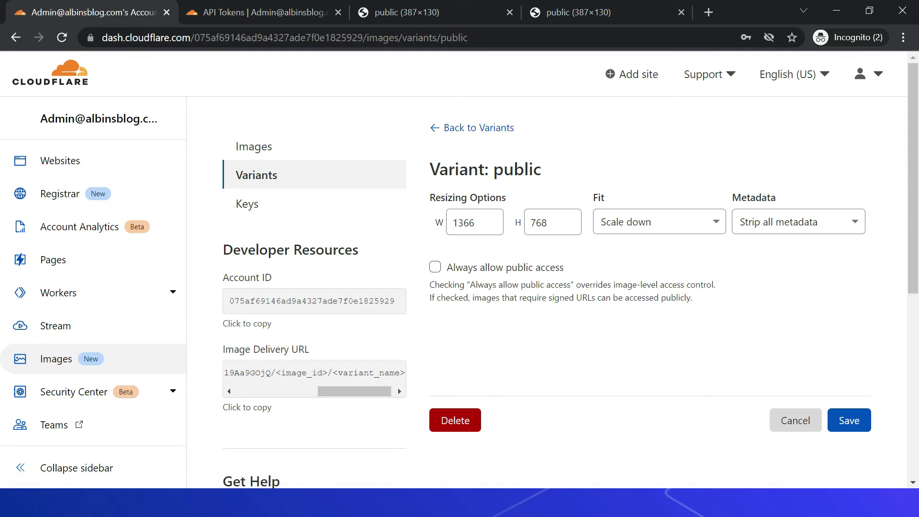
{"action": "left_click", "coordinate": [472, 229]}
{"action": "left_click", "coordinate": [661, 251]}
{"action": "left_click", "coordinate": [673, 232]}
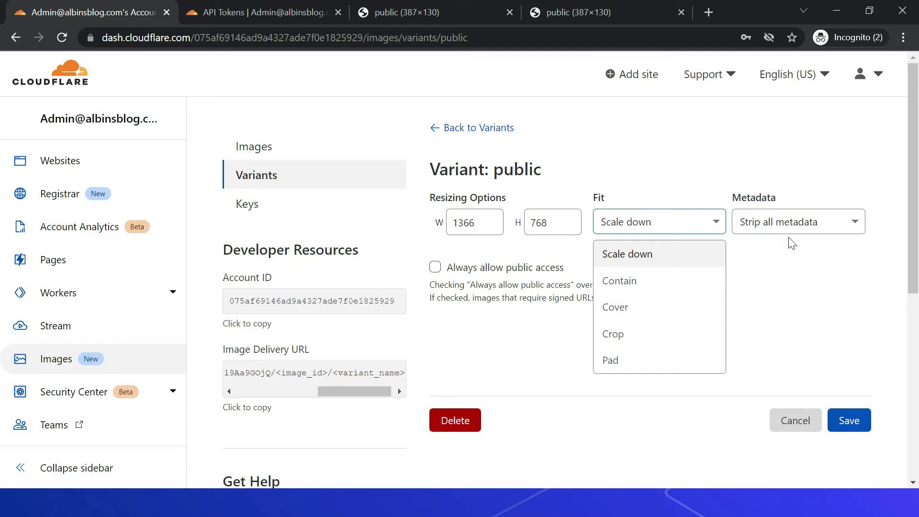
{"action": "left_click", "coordinate": [800, 225]}
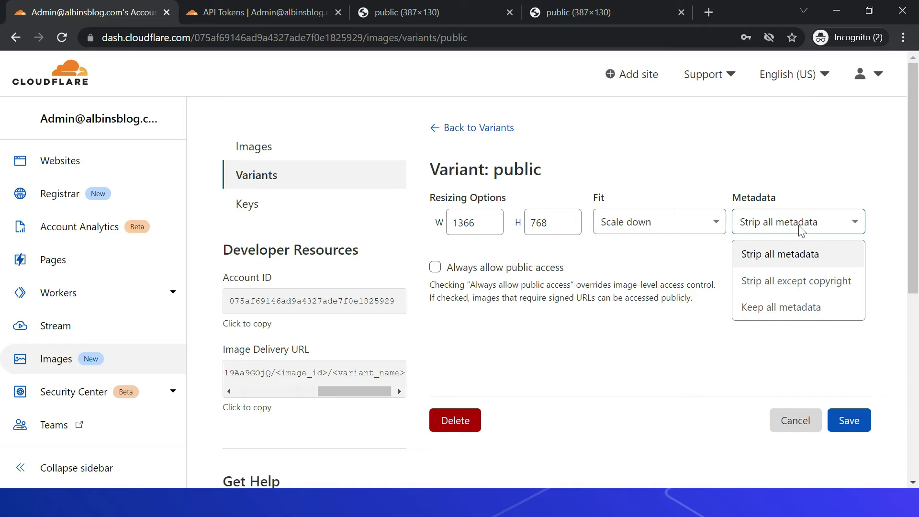
{"action": "left_click", "coordinate": [800, 228]}
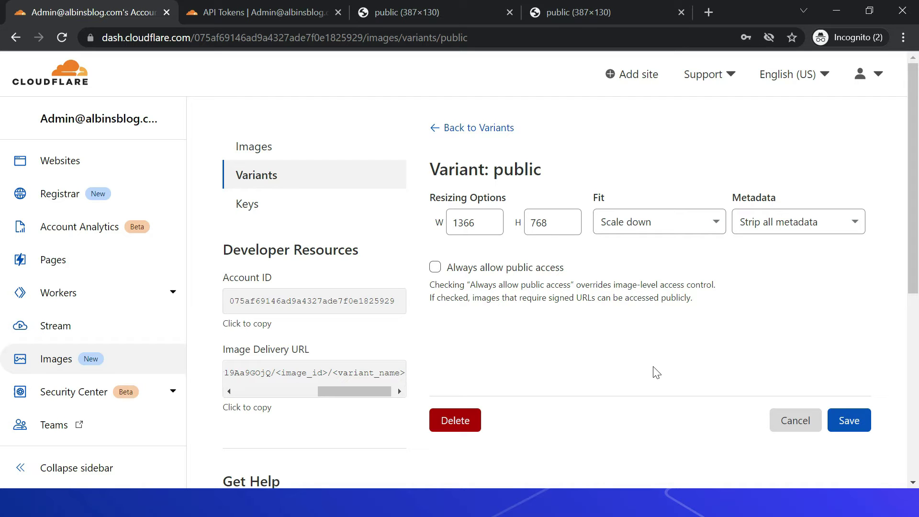
{"action": "left_click", "coordinate": [467, 138]}
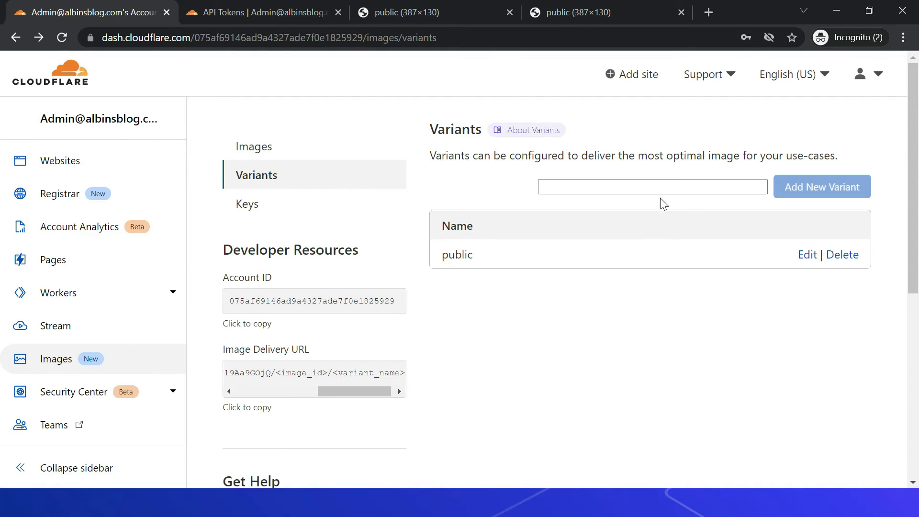
Step: Add a new image variant named test and save it with its default resizing, fit and metadata options
{"action": "type", "text": "test"}
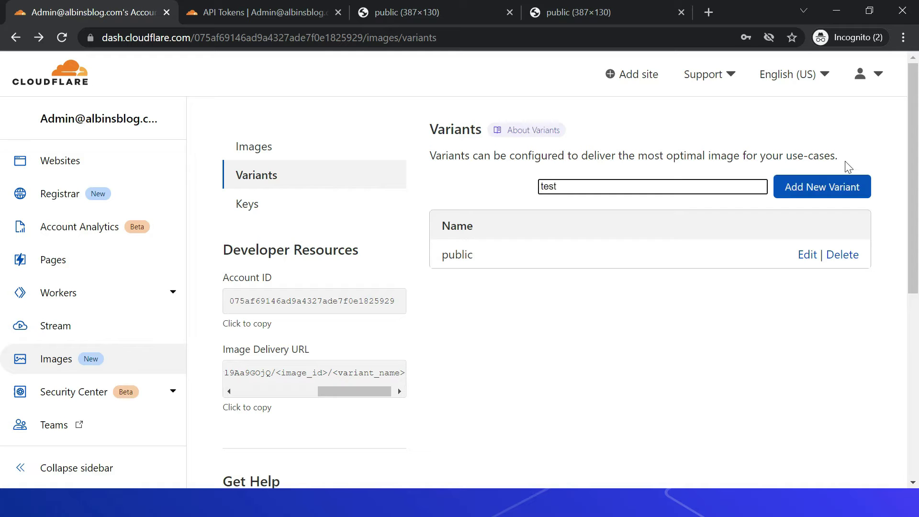
{"action": "left_click", "coordinate": [822, 187]}
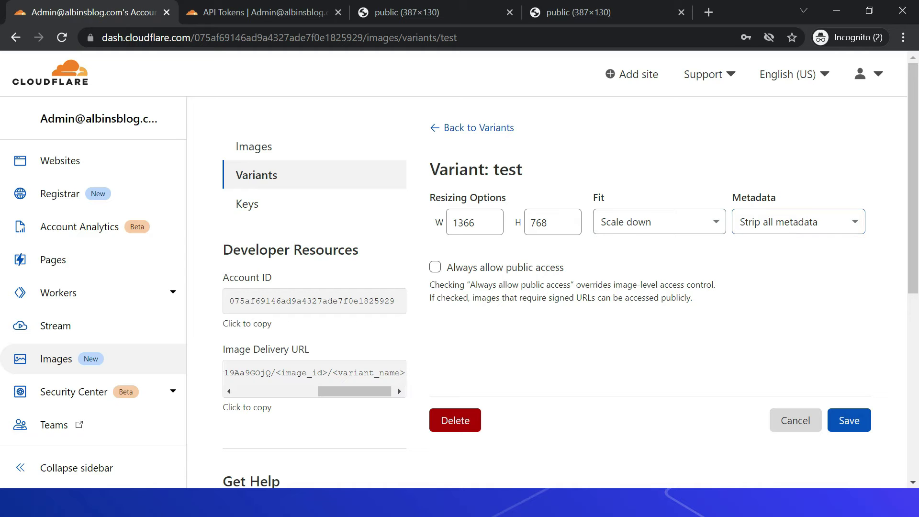
{"action": "left_click", "coordinate": [860, 425]}
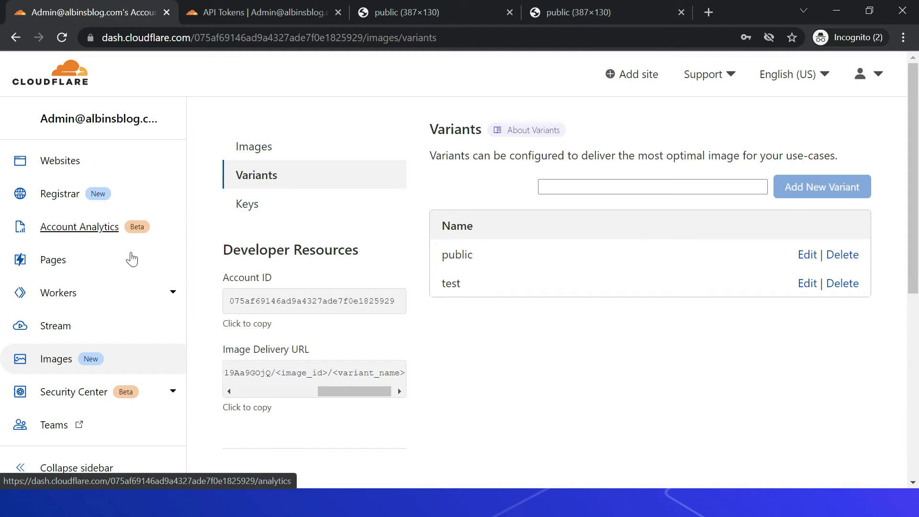
Step: Open the preview of download.png from the images list and advance to its test variant
{"action": "left_click", "coordinate": [251, 147]}
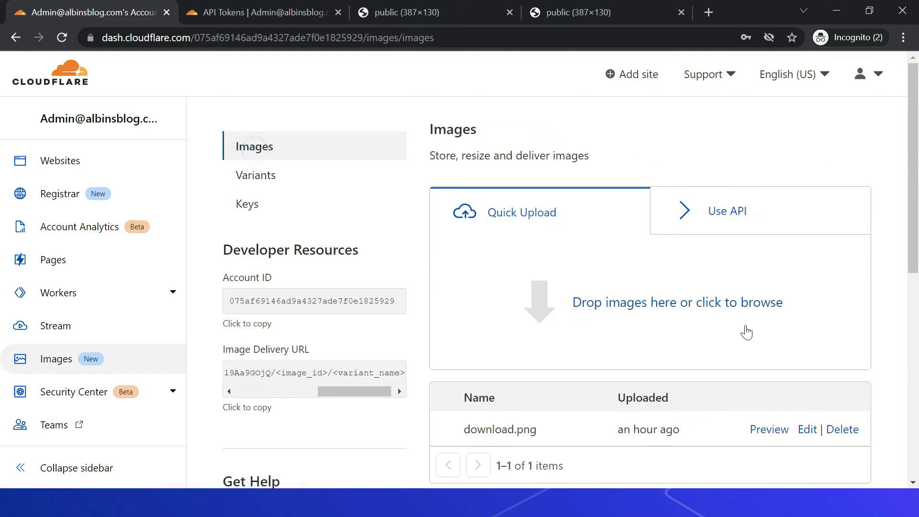
{"action": "scroll", "coordinate": [488, 272], "scroll_direction": "down", "scroll_amount": 3}
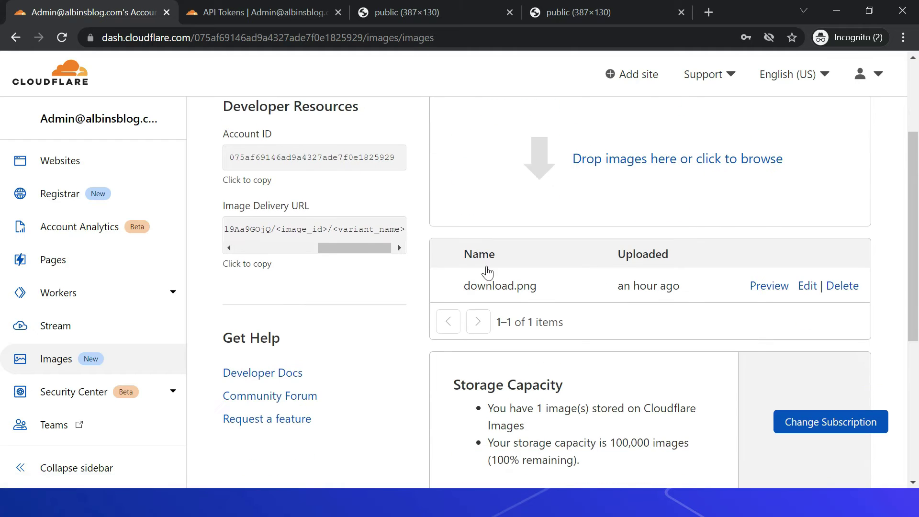
{"action": "left_click", "coordinate": [769, 288]}
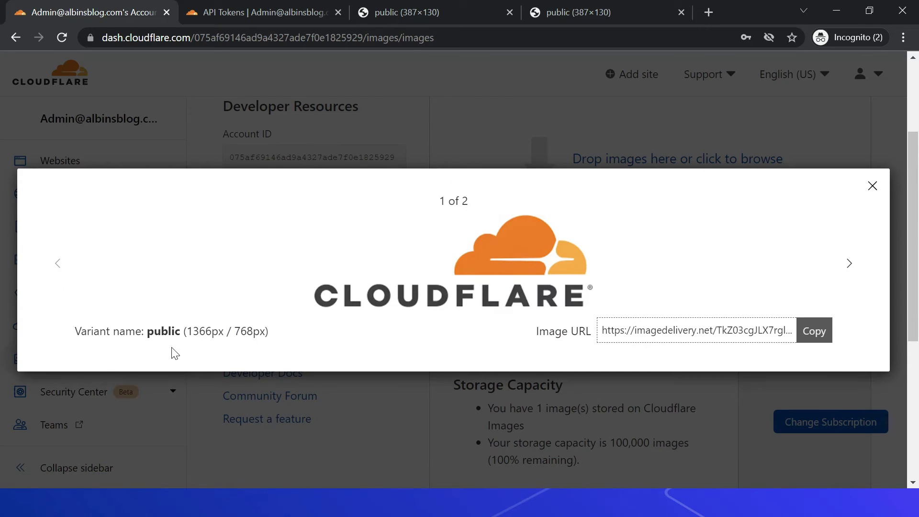
{"action": "left_click", "coordinate": [846, 275]}
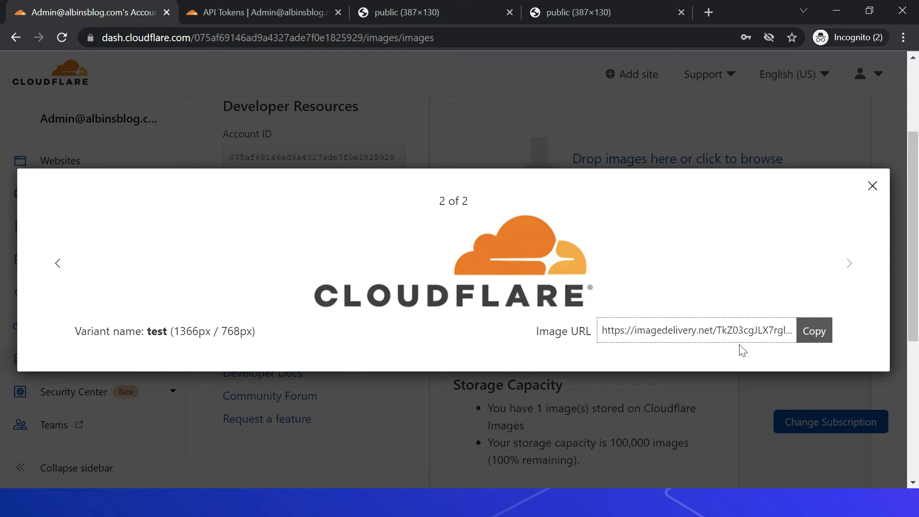
Step: Copy the test variant's image URL and open it in a new browser tab
{"action": "left_click", "coordinate": [815, 332]}
{"action": "left_click", "coordinate": [709, 11]}
{"action": "key", "text": "ctrl+v"}
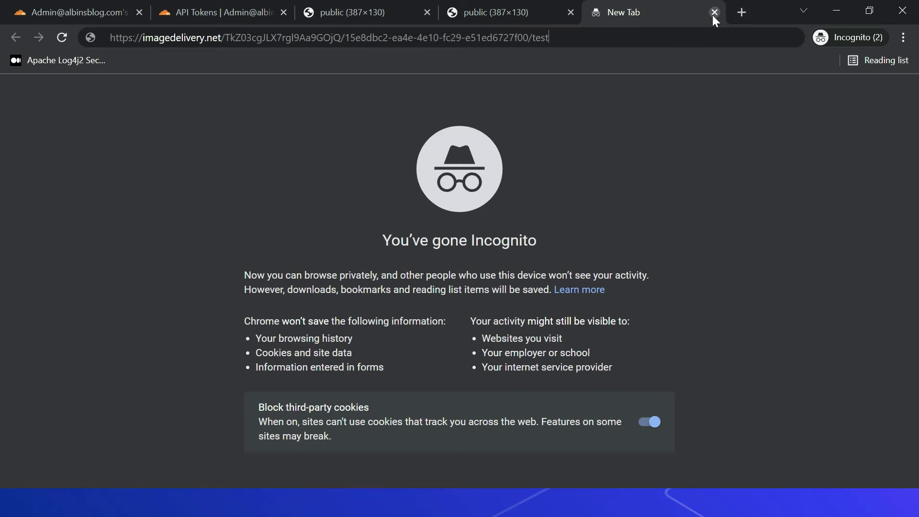
{"action": "key", "text": "Return"}
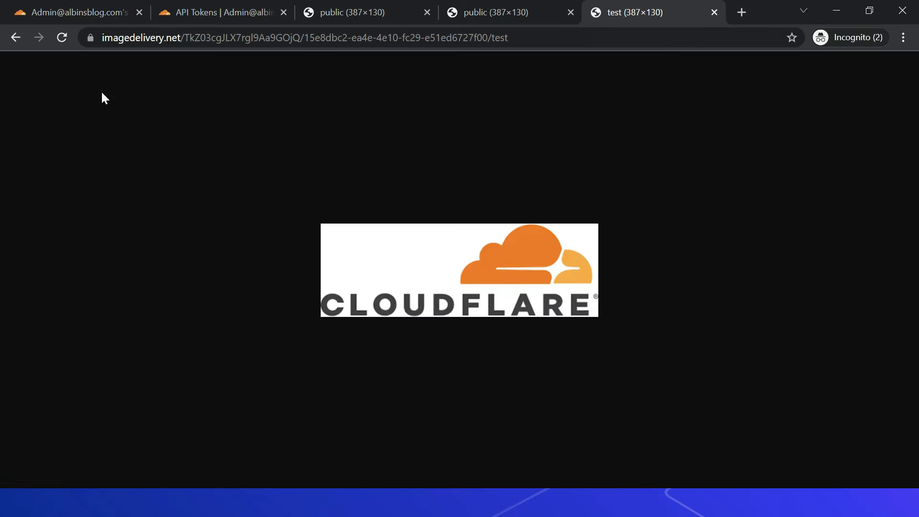
Step: Return to the dashboard, close the preview, and open download.png's details to examine its public and test variants
{"action": "left_click", "coordinate": [79, 16]}
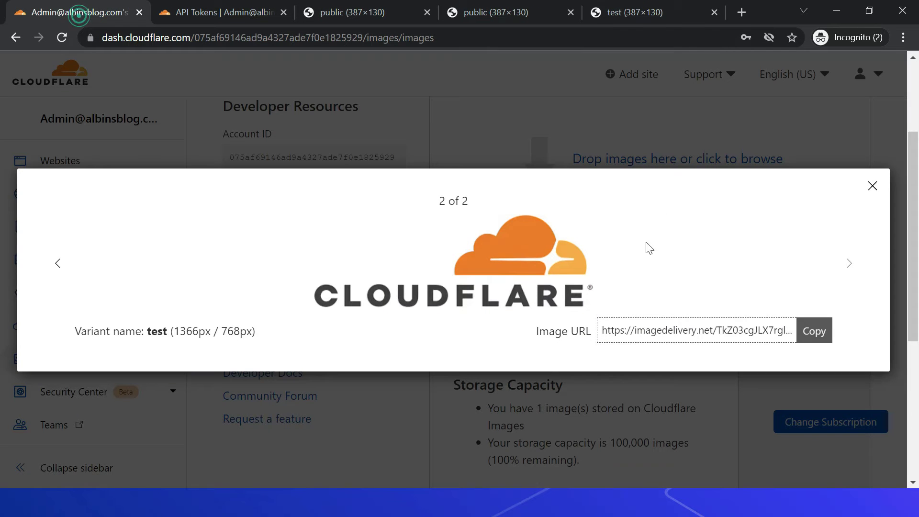
{"action": "left_click", "coordinate": [873, 186]}
{"action": "left_click", "coordinate": [808, 286]}
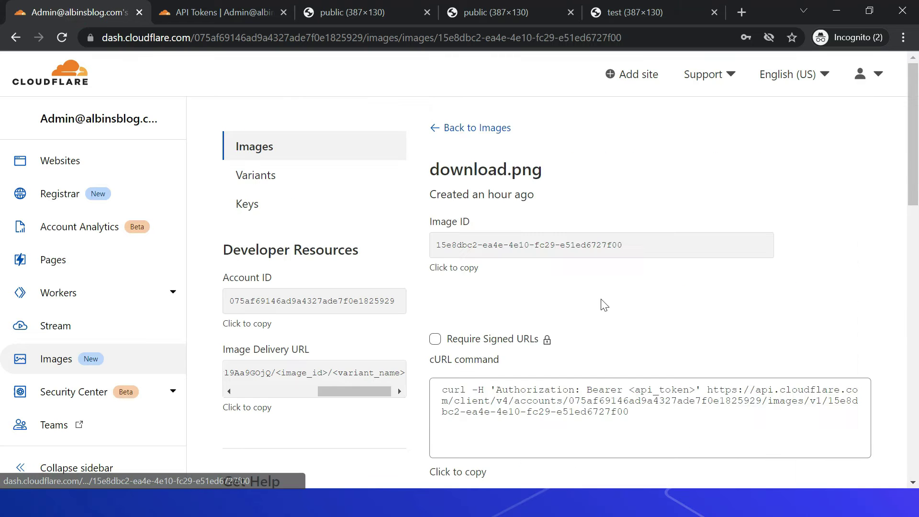
{"action": "scroll", "coordinate": [719, 296], "scroll_direction": "down", "scroll_amount": 7}
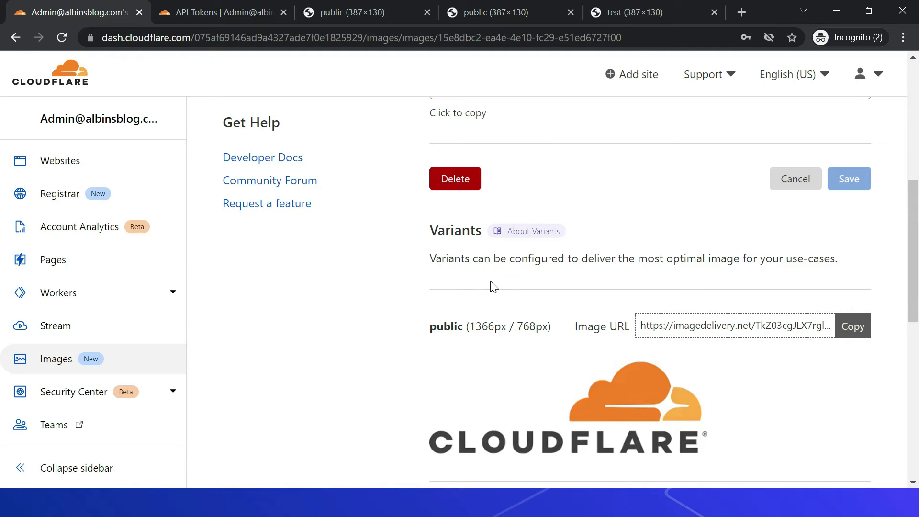
{"action": "scroll", "coordinate": [551, 308], "scroll_direction": "down", "scroll_amount": 5}
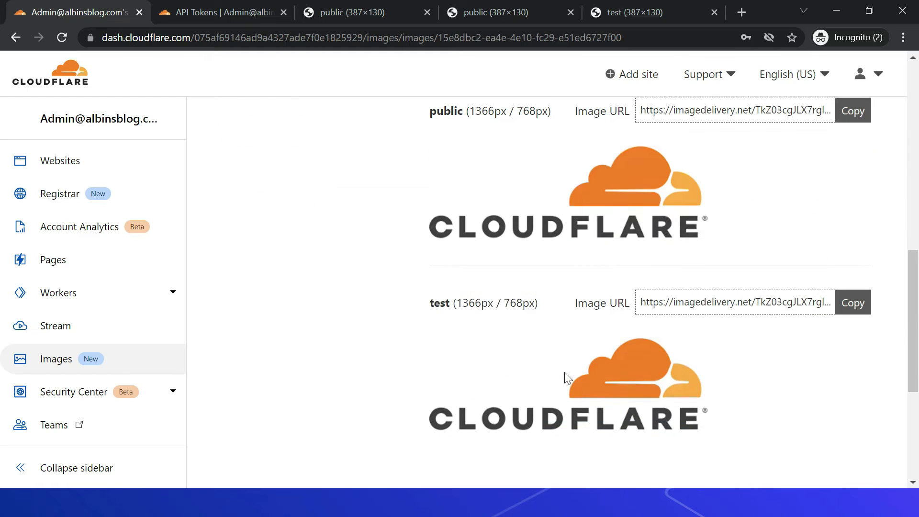
{"action": "scroll", "coordinate": [752, 396], "scroll_direction": "down", "scroll_amount": 3}
Step: Switch to the WSL terminal and rerun the earlier cURL request for the image's details
{"action": "key", "text": "alt+Tab"}
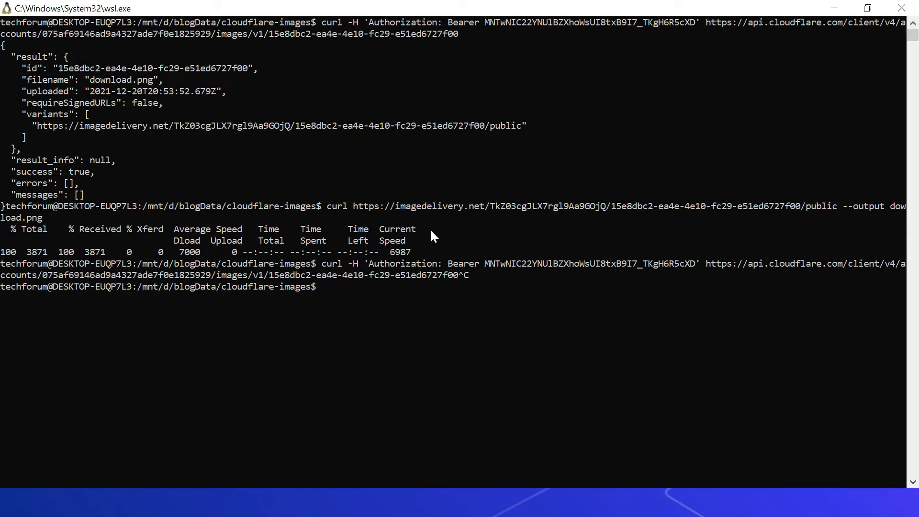
{"action": "key", "text": "Up"}
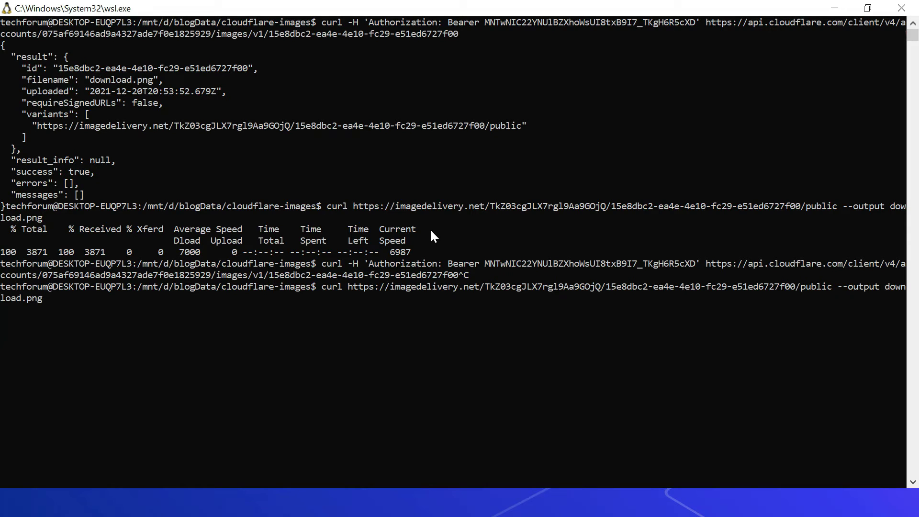
{"action": "key", "text": "Up"}
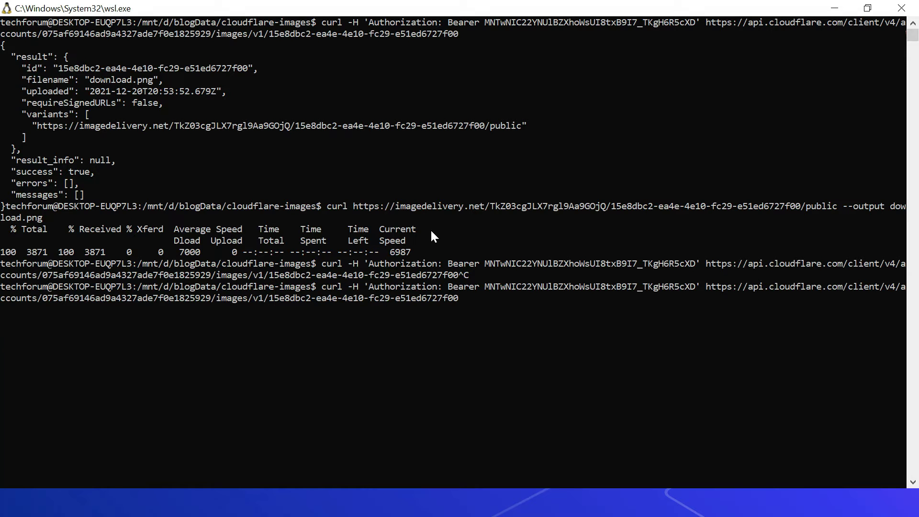
{"action": "key", "text": "Return"}
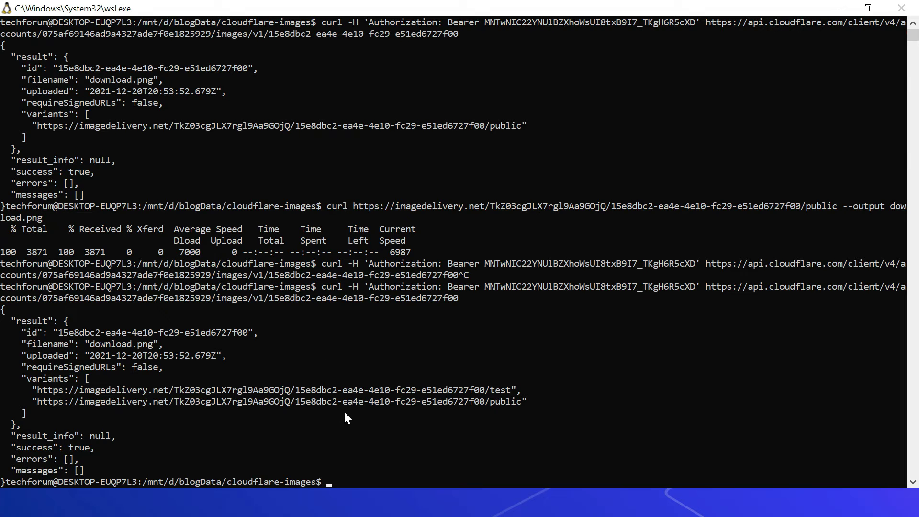
Step: Switch to the Cloudflare Docs in the browser and read how each Fit option behaves on the Resize images page
{"action": "key", "text": "alt+Tab"}
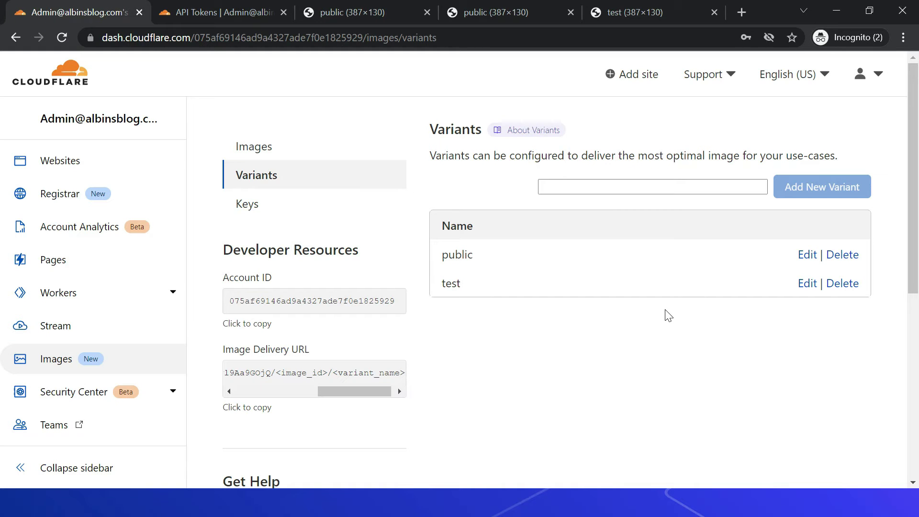
{"action": "key", "text": "alt+Tab"}
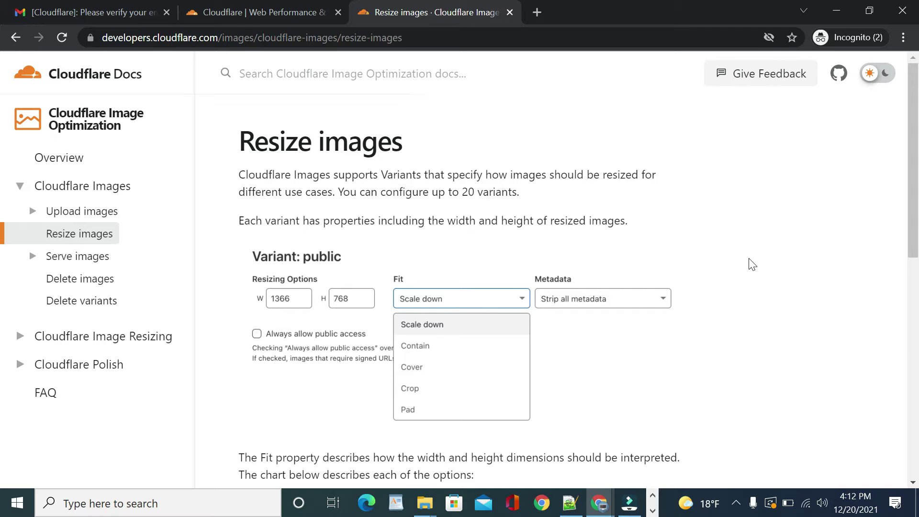
{"action": "scroll", "coordinate": [664, 347], "scroll_direction": "down", "scroll_amount": 3}
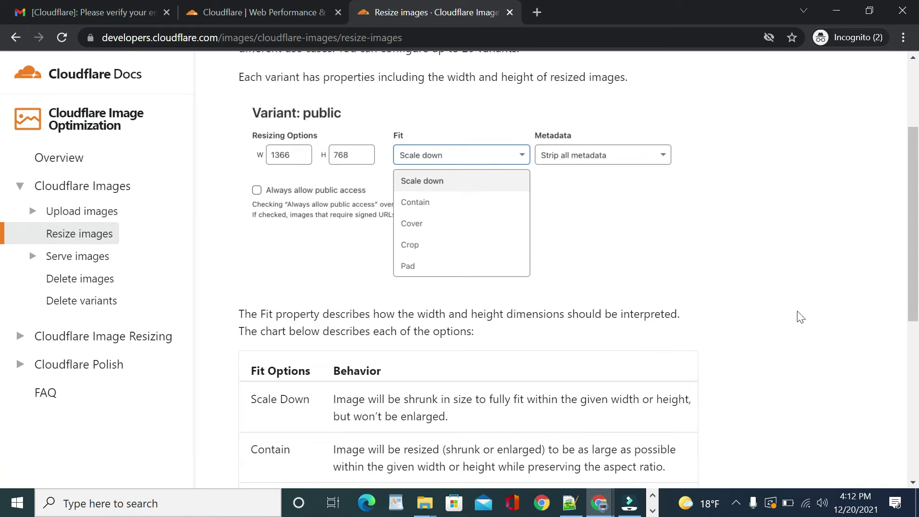
{"action": "scroll", "coordinate": [788, 311], "scroll_direction": "down", "scroll_amount": 4}
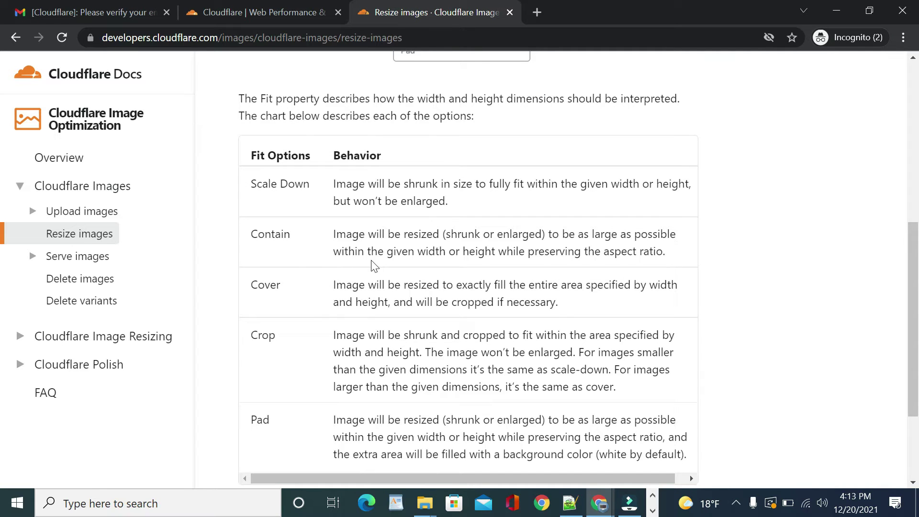
{"action": "scroll", "coordinate": [373, 266], "scroll_direction": "down", "scroll_amount": 3}
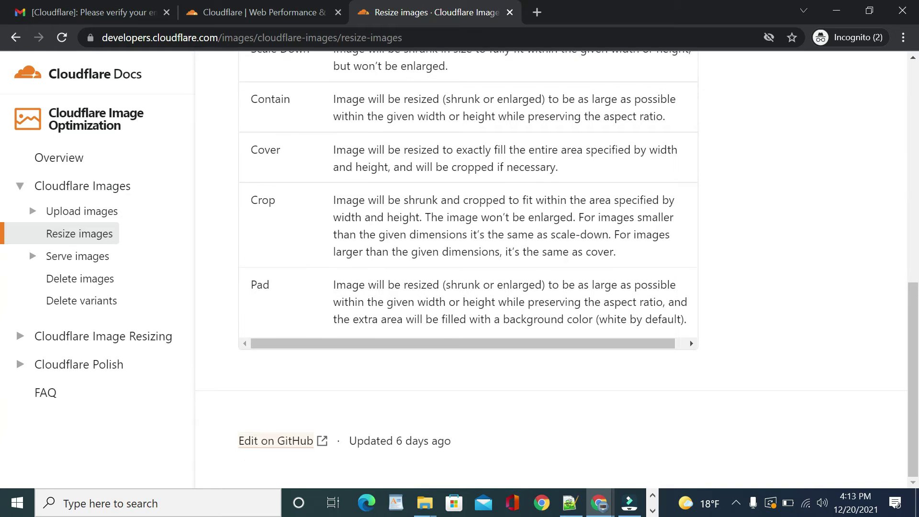
{"action": "scroll", "coordinate": [443, 333], "scroll_direction": "up", "scroll_amount": 4}
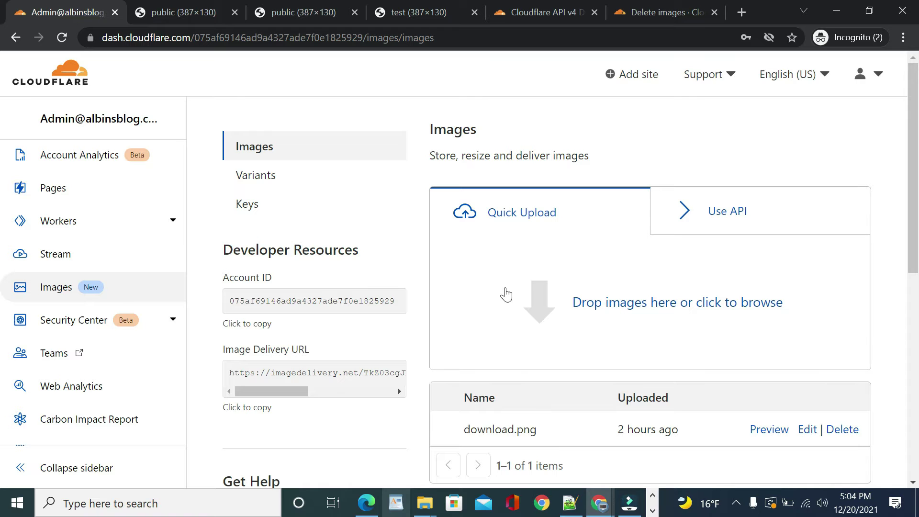
Step: Show the API upload method on the dashboard's Images page and examine its token field, file name field and cURL command
{"action": "left_click", "coordinate": [711, 228]}
{"action": "scroll", "coordinate": [717, 261], "scroll_direction": "down", "scroll_amount": 3}
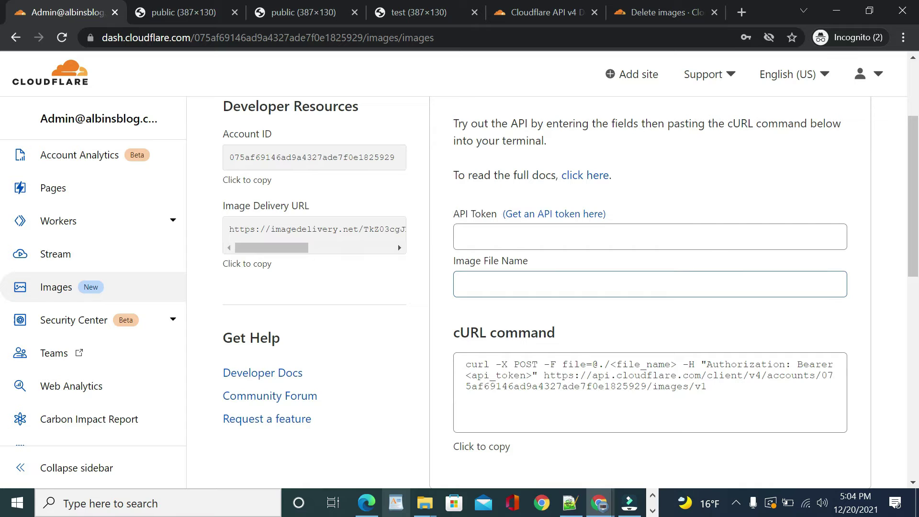
{"action": "scroll", "coordinate": [731, 384], "scroll_direction": "down", "scroll_amount": 1}
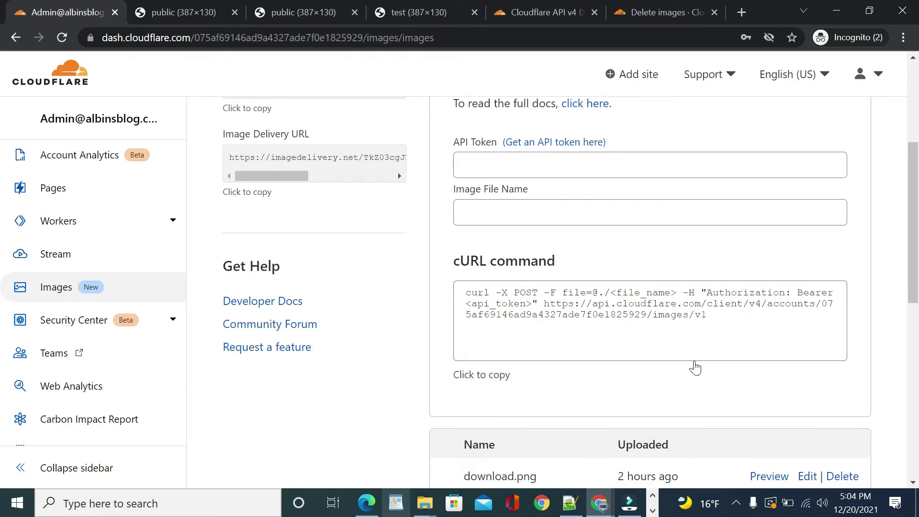
{"action": "scroll", "coordinate": [695, 368], "scroll_direction": "up", "scroll_amount": 4}
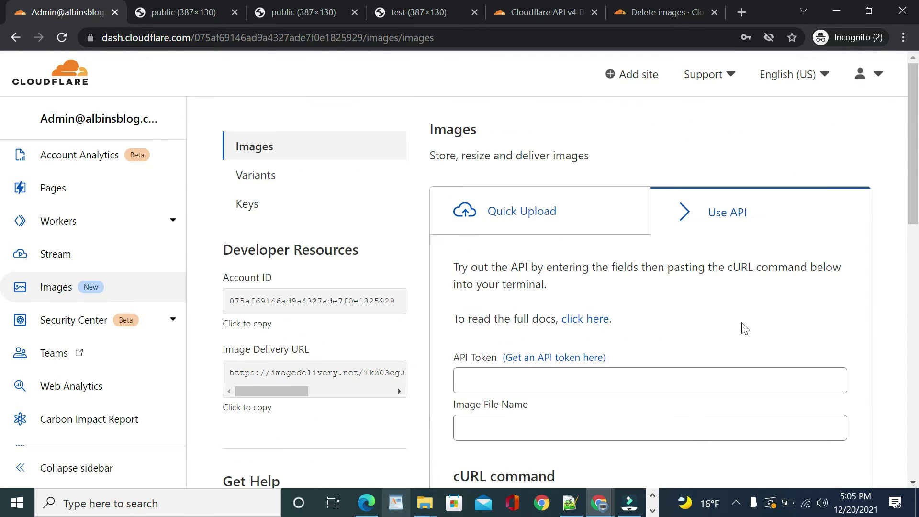
{"action": "scroll", "coordinate": [709, 304], "scroll_direction": "down", "scroll_amount": 4}
{"action": "scroll", "coordinate": [709, 304], "scroll_direction": "up", "scroll_amount": 3}
{"action": "left_click", "coordinate": [710, 304]}
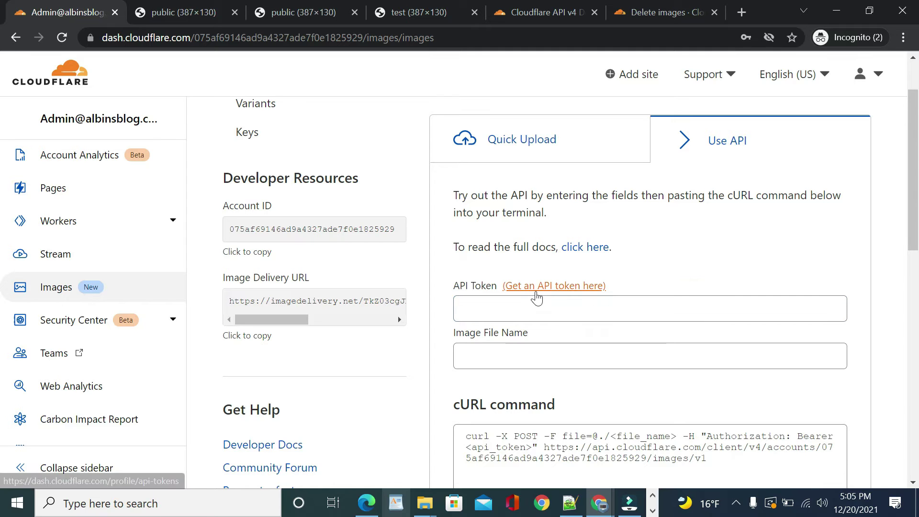
Step: Follow the link for getting an API token and reach the API Tokens page again through My Profile
{"action": "left_click", "coordinate": [554, 286]}
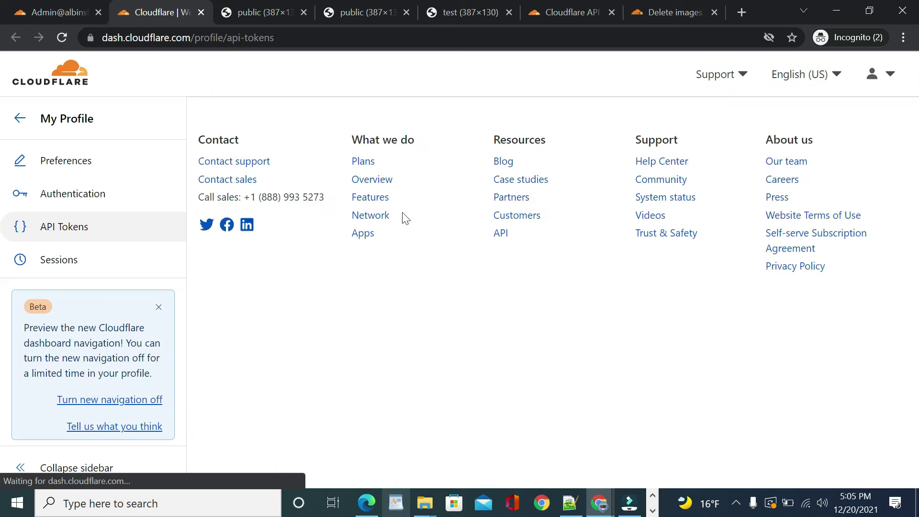
{"action": "left_click", "coordinate": [874, 85]}
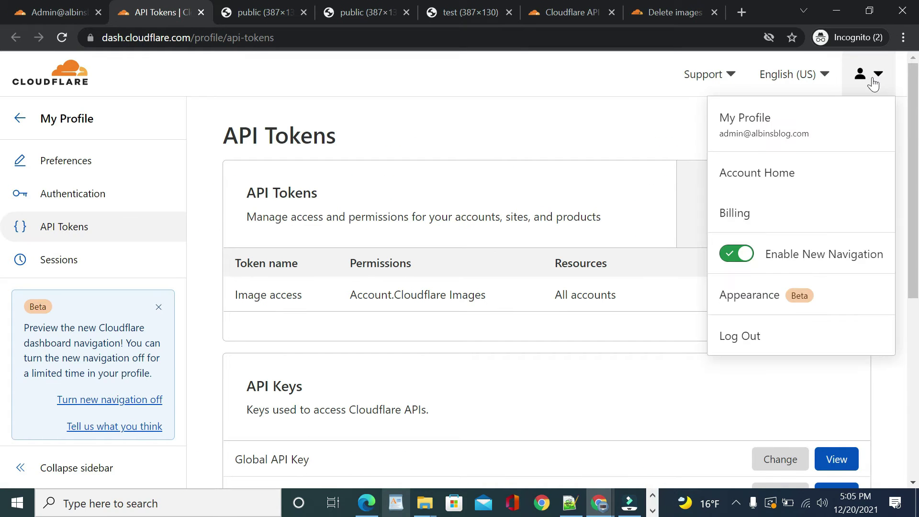
{"action": "left_click", "coordinate": [757, 135]}
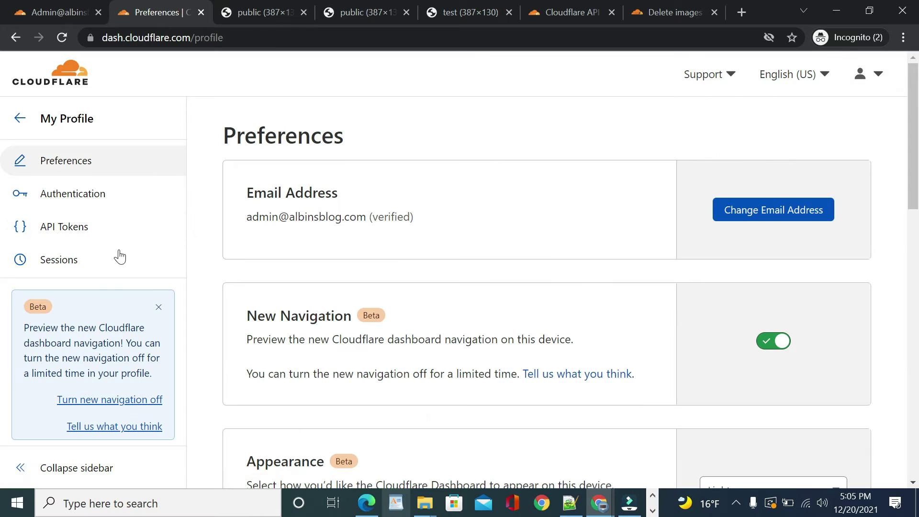
{"action": "left_click", "coordinate": [65, 229]}
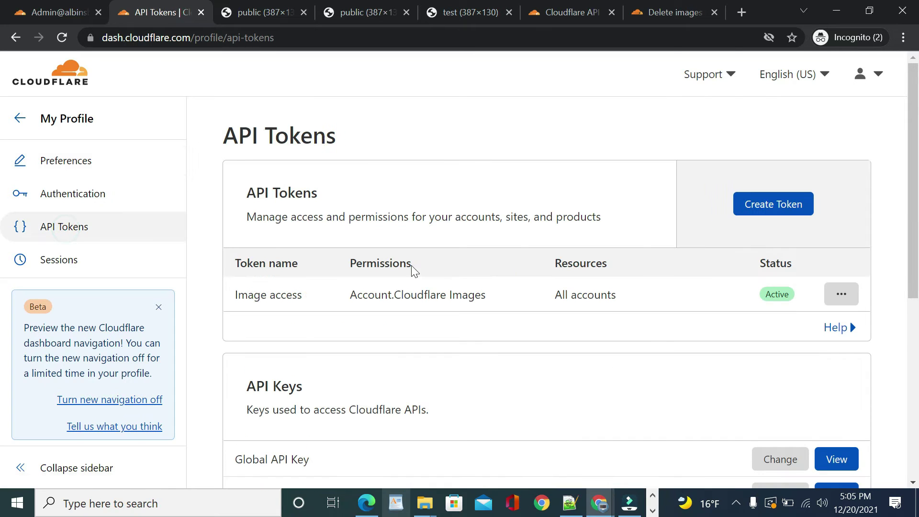
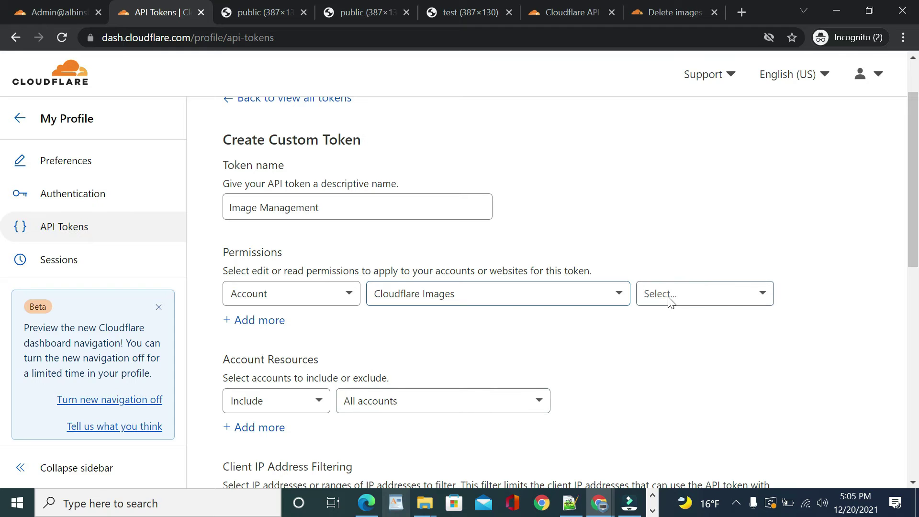
Step: Choose the Cloudflare Images permission level for the Image Management token, continue to the summary, and create the token
{"action": "left_click", "coordinate": [657, 349]}
{"action": "scroll", "coordinate": [598, 387], "scroll_direction": "down", "scroll_amount": 5}
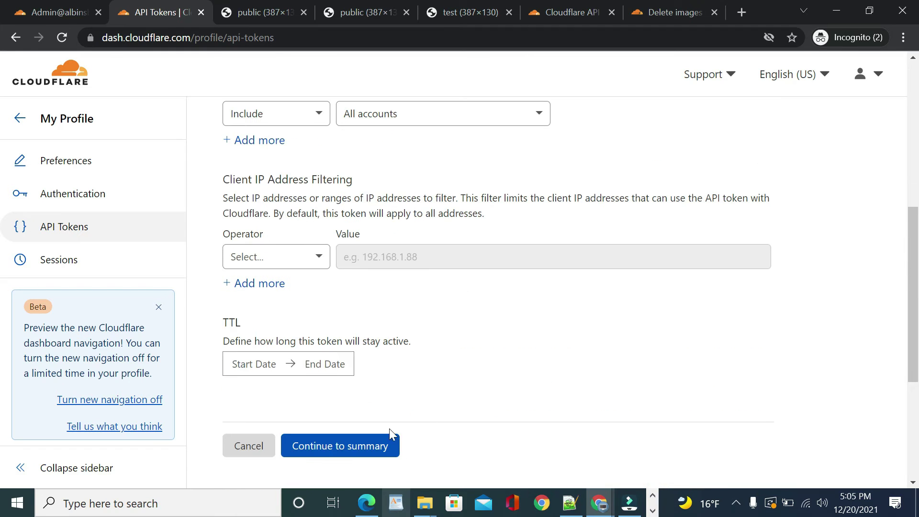
{"action": "left_click", "coordinate": [335, 453]}
{"action": "left_click", "coordinate": [320, 168]}
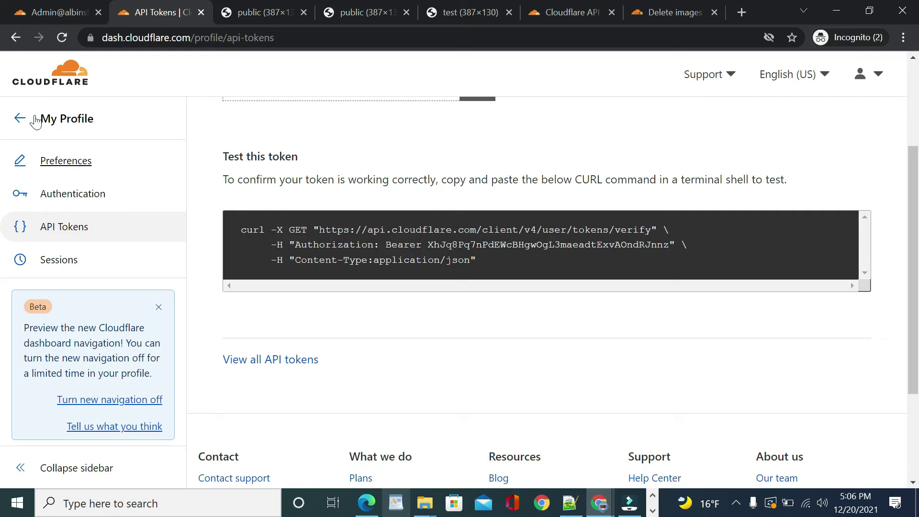
{"action": "scroll", "coordinate": [52, 124], "scroll_direction": "up", "scroll_amount": 3}
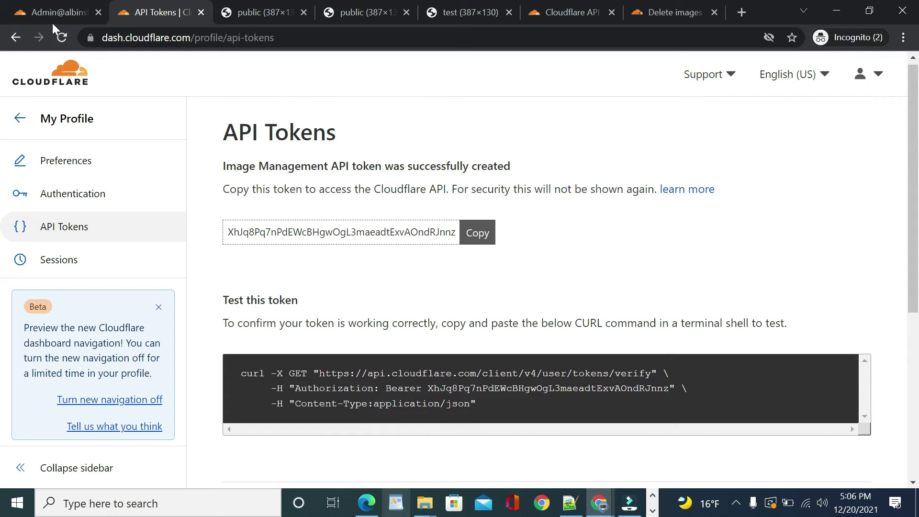
Step: Copy the upload cURL command from the dashboard's Images page and paste it into the new 68 document in Notepad++
{"action": "left_click", "coordinate": [53, 13]}
{"action": "scroll", "coordinate": [734, 348], "scroll_direction": "down", "scroll_amount": 1}
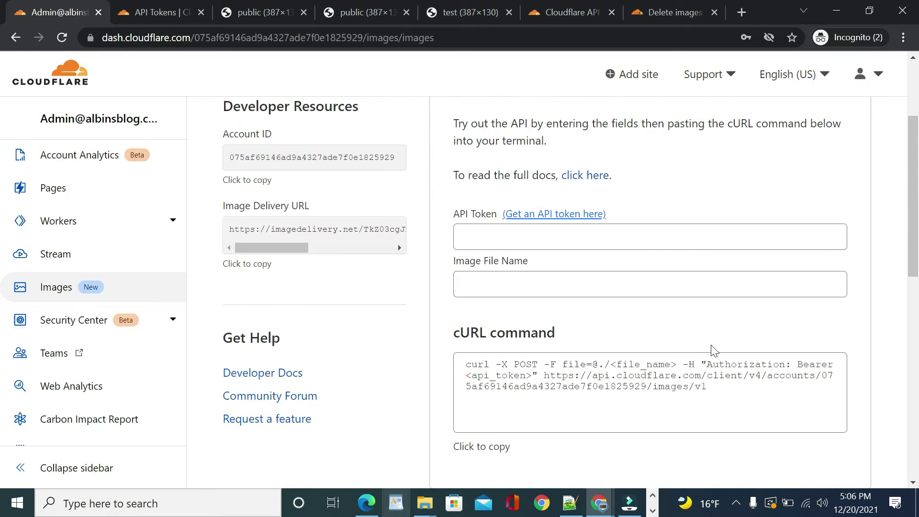
{"action": "left_click", "coordinate": [477, 448]}
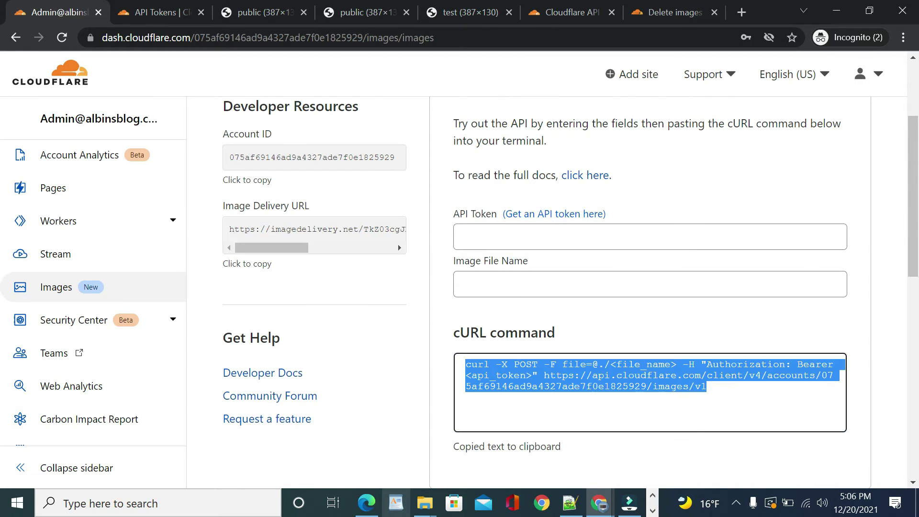
{"action": "key", "text": "alt+Tab"}
{"action": "key", "text": "alt+Tab"}
{"action": "key", "text": "alt+Tab"}
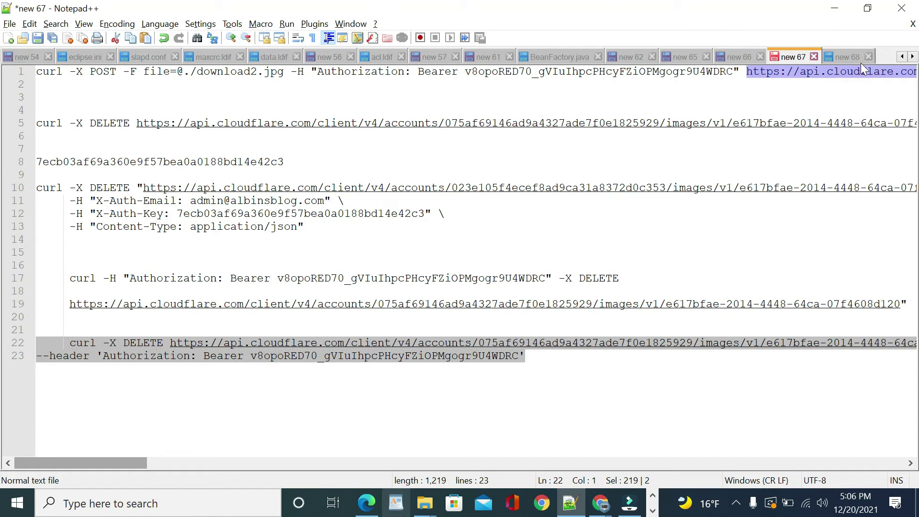
{"action": "left_click", "coordinate": [857, 58]}
{"action": "key", "text": "ctrl+v"}
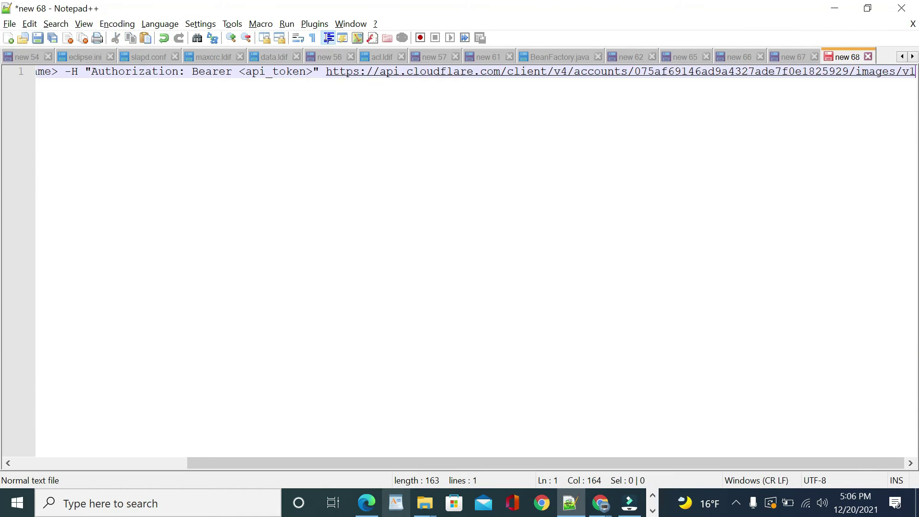
Step: Copy the created API token from the browser into the upload command's <api_token> placeholder, and set the file name to download1.jpg
{"action": "key", "text": "alt+Tab"}
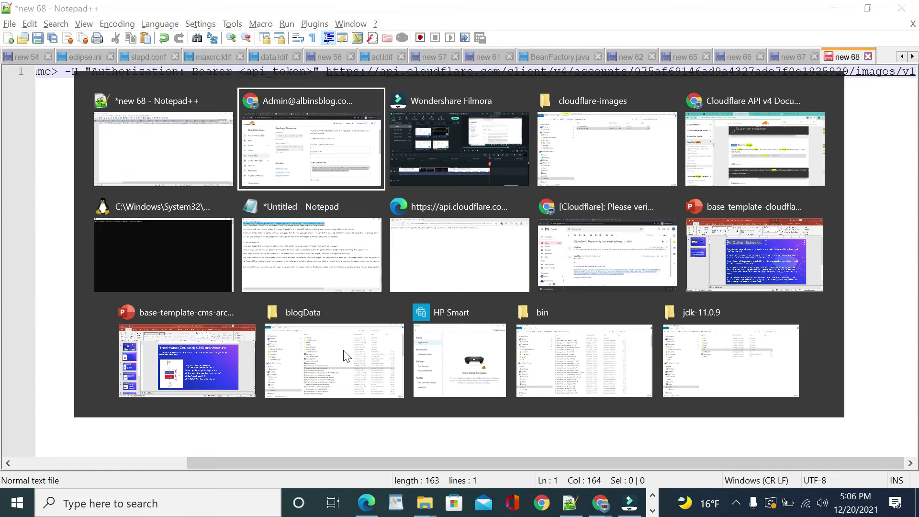
{"action": "left_click", "coordinate": [151, 16]}
{"action": "left_click", "coordinate": [476, 231]}
{"action": "key", "text": "alt+Tab"}
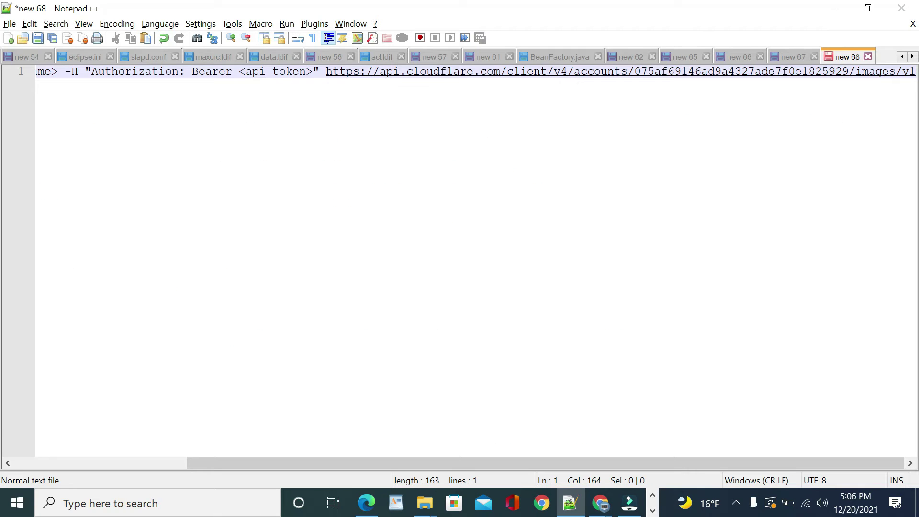
{"action": "left_click_drag", "start_coordinate": [240, 71], "coordinate": [313, 72]}
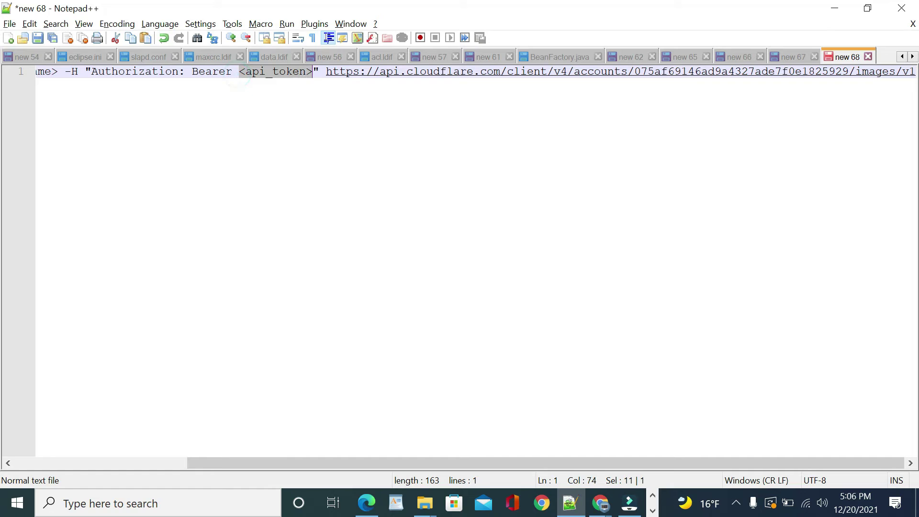
{"action": "key", "text": "ctrl+v"}
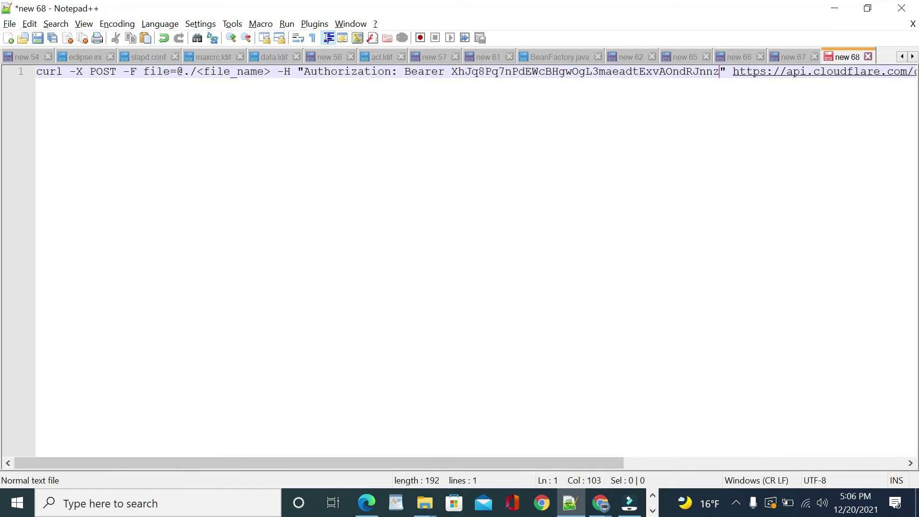
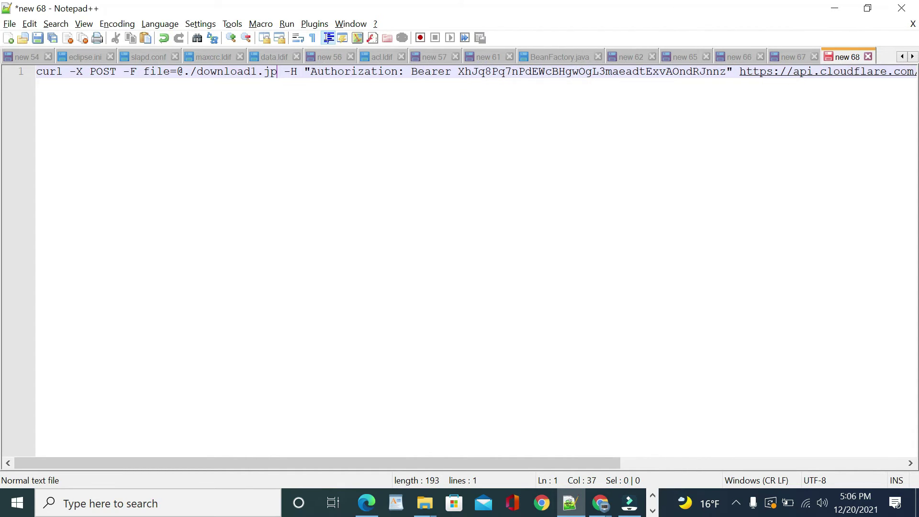
Step: Copy the completed upload command, including its API token, and run it in the WSL terminal to upload download1.jpg
{"action": "key", "text": "ctrl+a"}
{"action": "key", "text": "alt+Tab"}
{"action": "key", "text": "alt+Tab"}
{"action": "key", "text": "alt+Tab"}
{"action": "key", "text": "alt+Tab"}
{"action": "key", "text": "alt+Tab"}
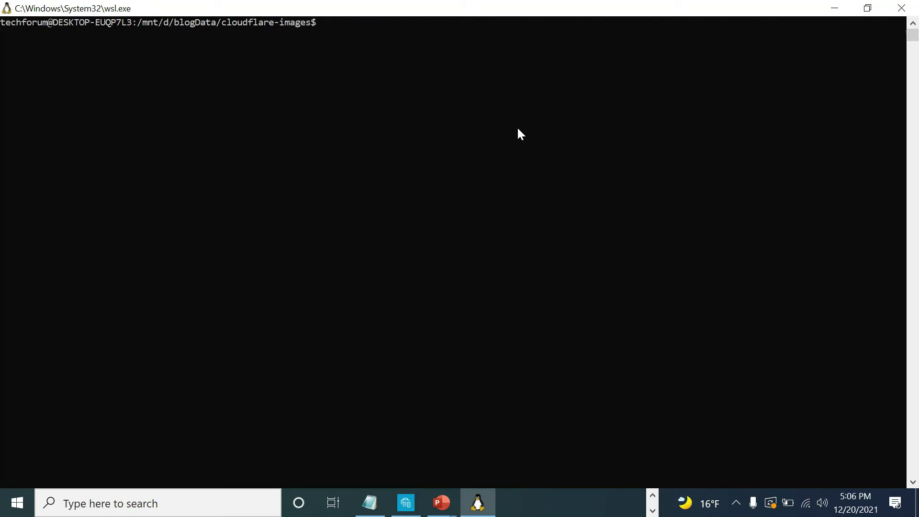
{"action": "right_click", "coordinate": [539, 147]}
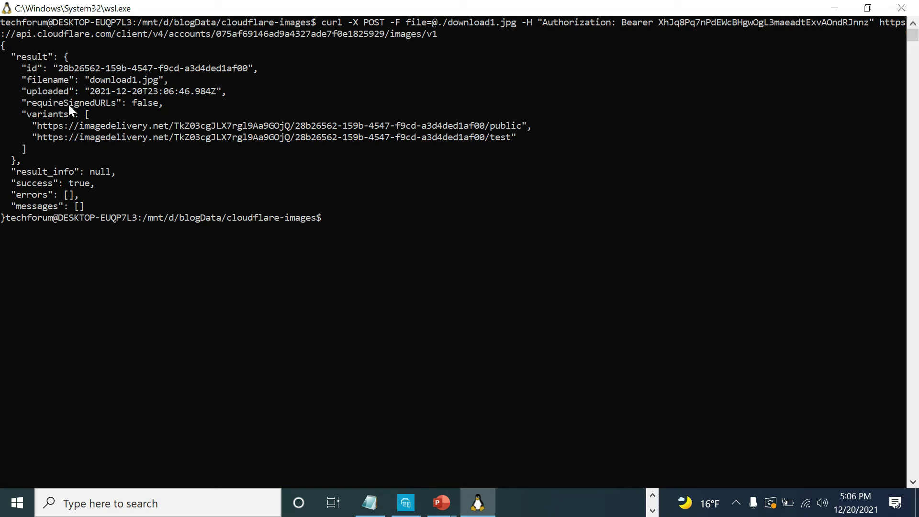
Step: Return to the Cloudflare dashboard in the browser, reload the Images page and check the image list for the upload
{"action": "key", "text": "alt+Tab"}
{"action": "key", "text": "alt+Tab"}
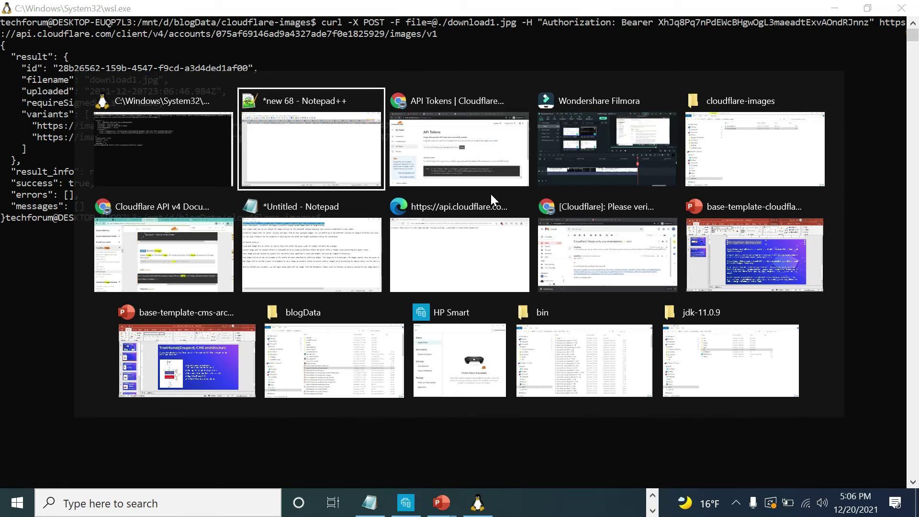
{"action": "left_click", "coordinate": [70, 16]}
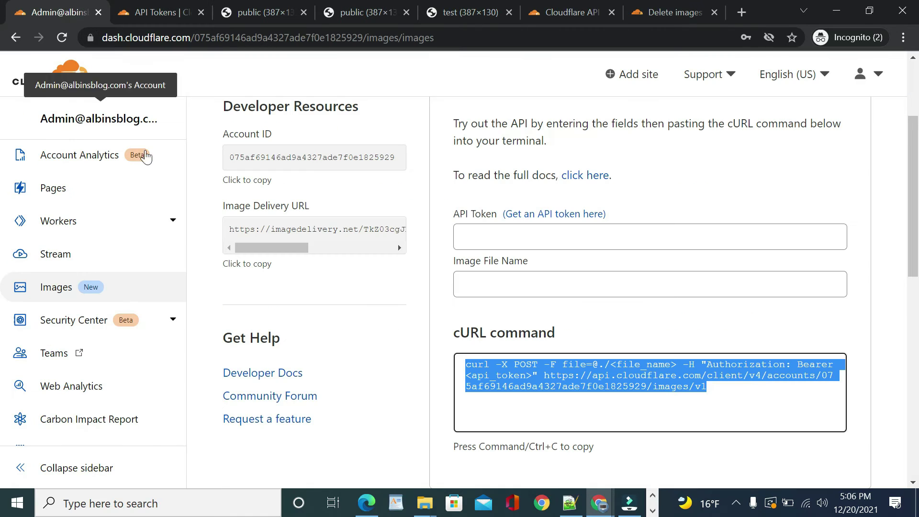
{"action": "left_click", "coordinate": [57, 288]}
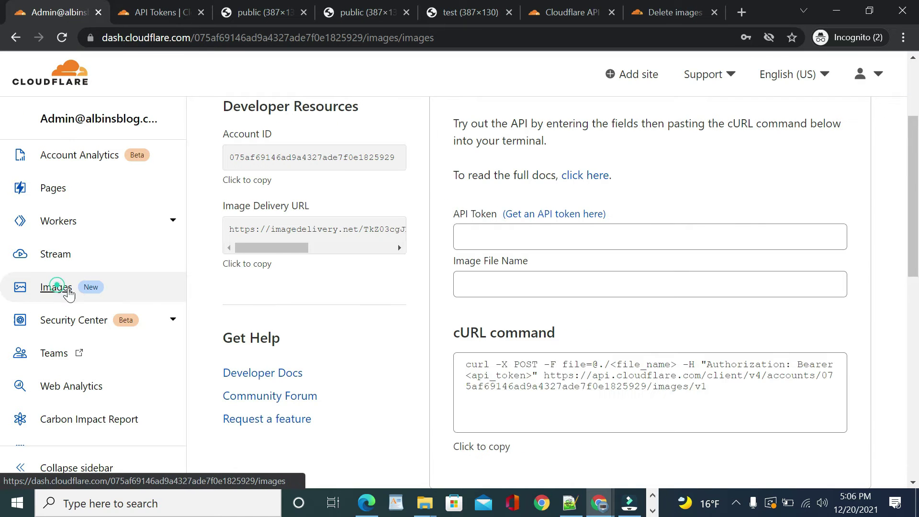
{"action": "scroll", "coordinate": [671, 277], "scroll_direction": "down", "scroll_amount": 3}
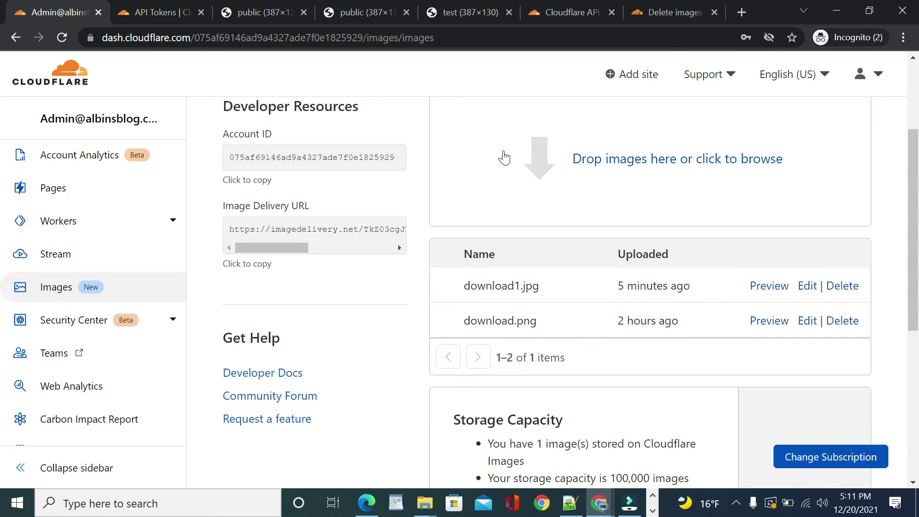
Step: Copy the DELETE cURL example from the Delete images docs page and paste it below the upload command in Notepad++
{"action": "left_click", "coordinate": [661, 14]}
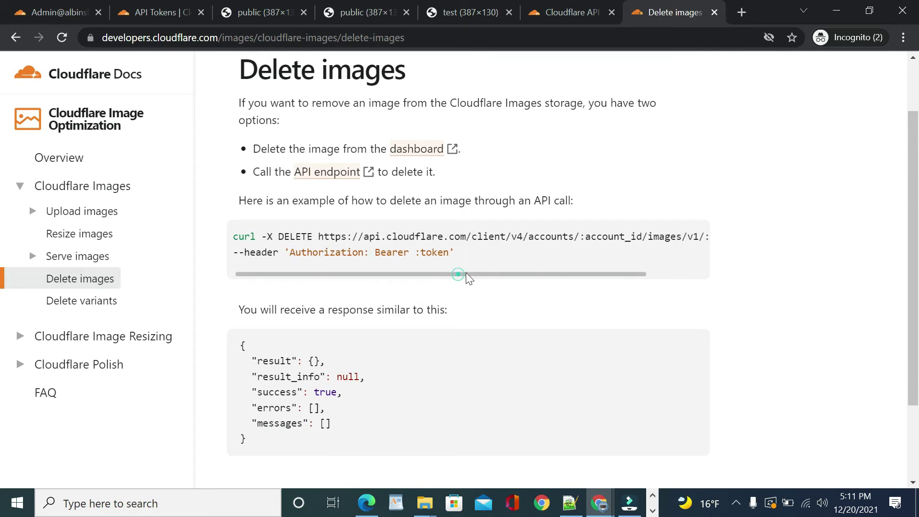
{"action": "triple_click", "coordinate": [463, 255]}
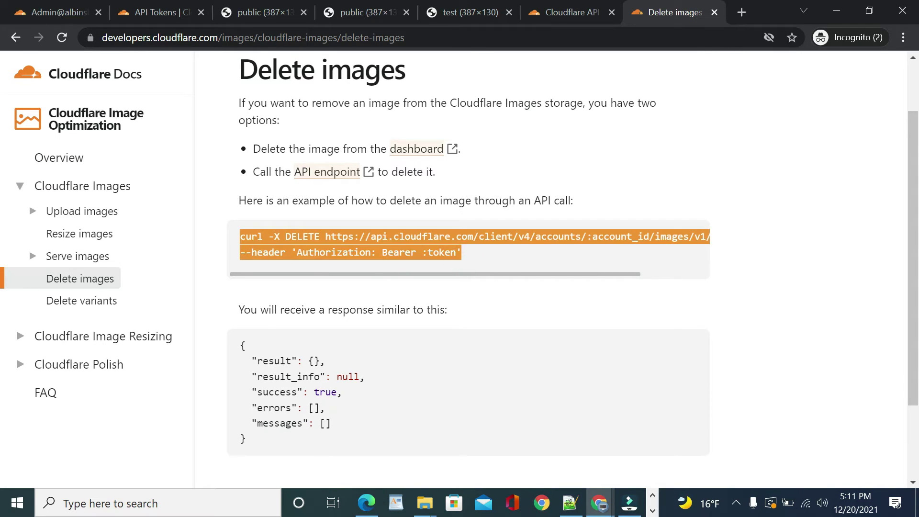
{"action": "key", "text": "alt+Tab"}
{"action": "key", "text": "alt+Tab"}
{"action": "key", "text": "alt+Tab"}
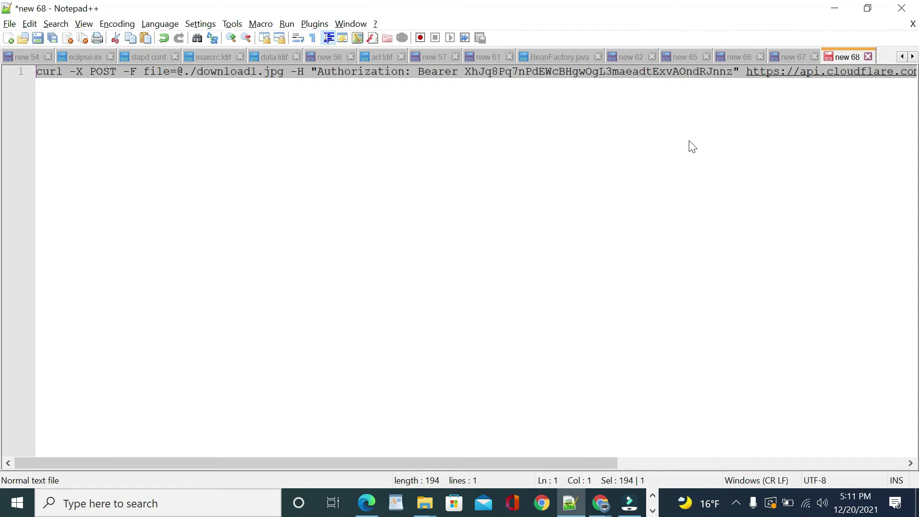
{"action": "key", "text": "End"}
{"action": "key", "text": "Return"}
{"action": "key", "text": "Return"}
{"action": "key", "text": "Return"}
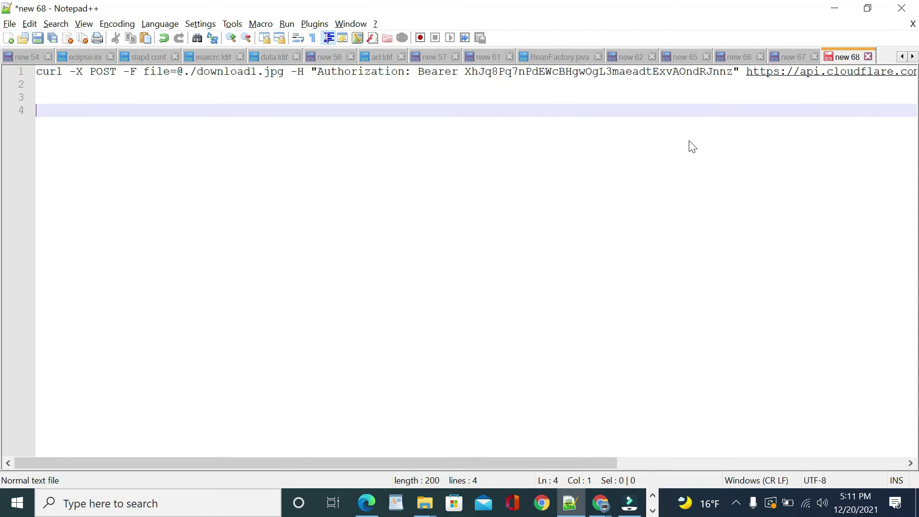
{"action": "key", "text": "ctrl+v"}
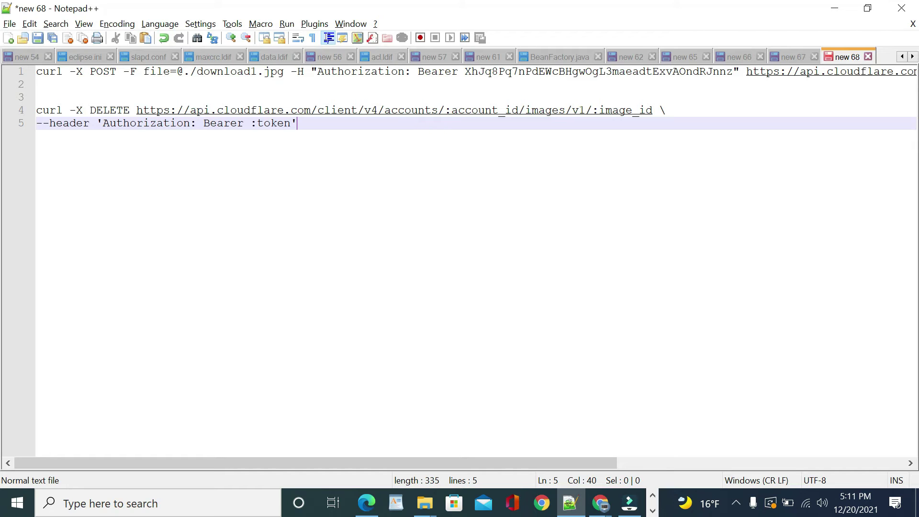
Step: Replace the :token placeholder in the DELETE command with the API token from the upload command
{"action": "left_click_drag", "start_coordinate": [465, 72], "coordinate": [734, 71]}
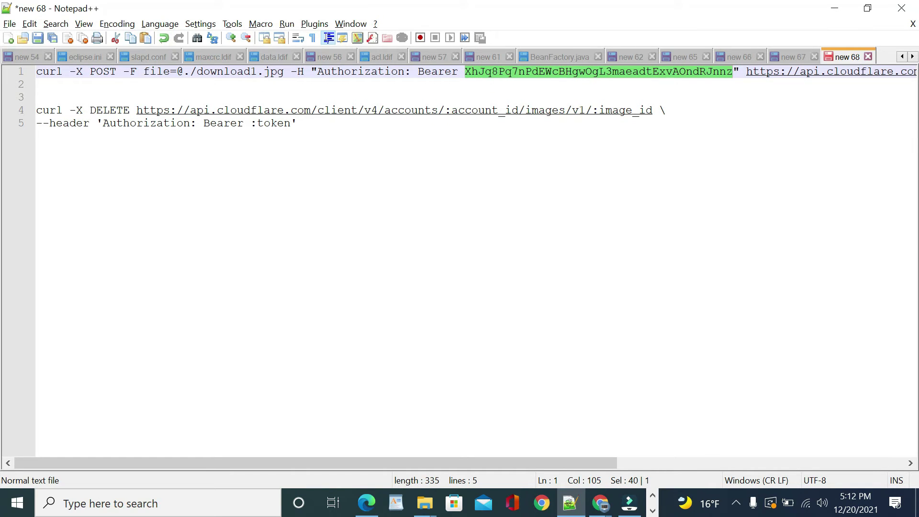
{"action": "left_click_drag", "start_coordinate": [251, 123], "coordinate": [291, 123]}
{"action": "key", "text": "ctrl+v"}
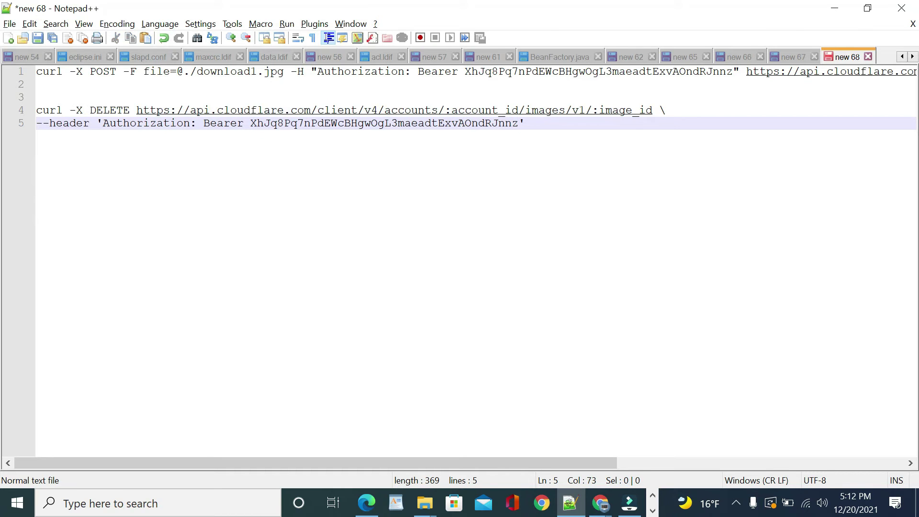
Step: Copy the Account ID from the dashboard's Images page and substitute it for :account_id in the Notepad++ DELETE command
{"action": "key", "text": "alt+Tab"}
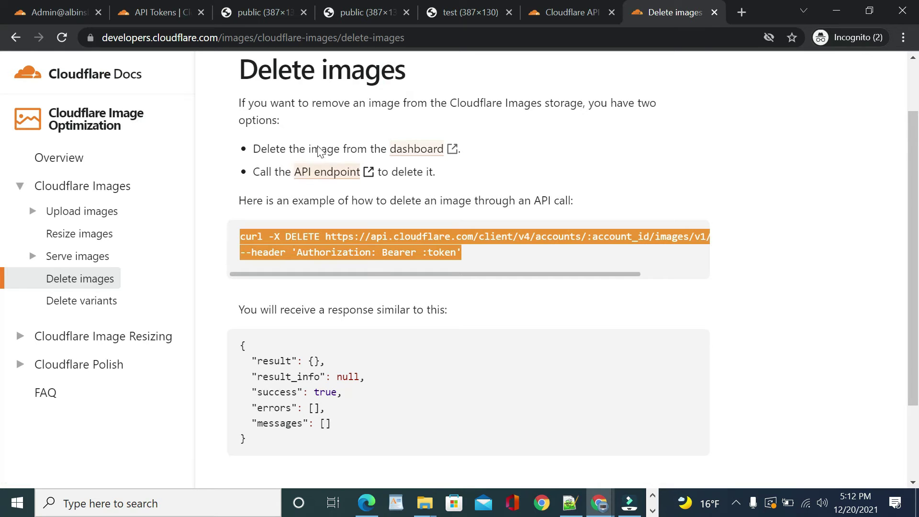
{"action": "left_click", "coordinate": [39, 14]}
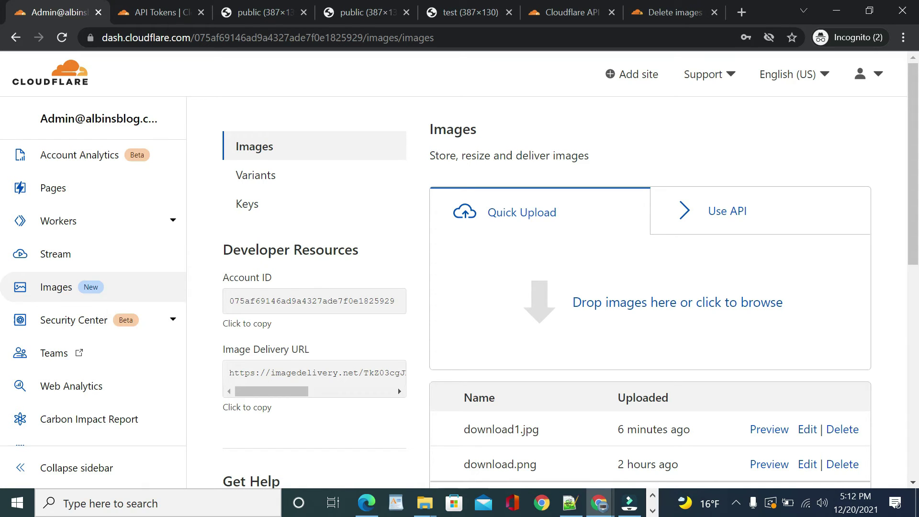
{"action": "left_click_drag", "start_coordinate": [400, 300], "coordinate": [229, 301]}
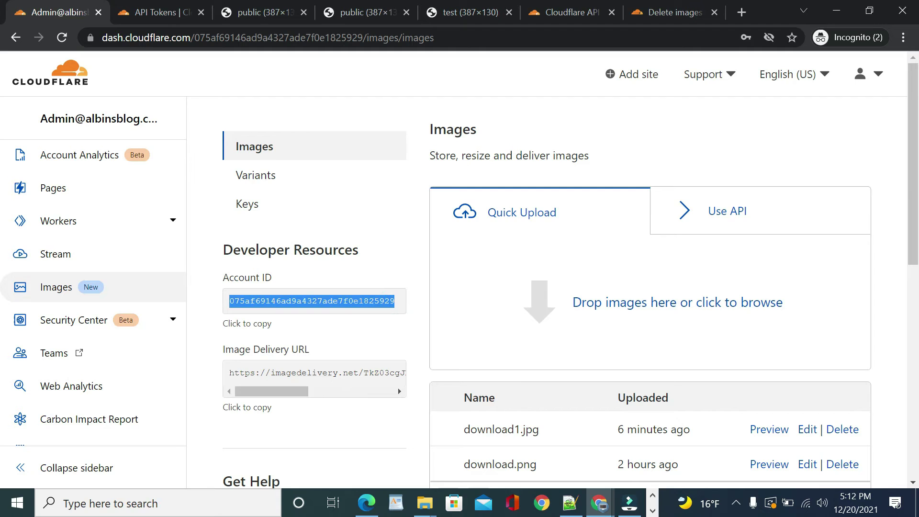
{"action": "key", "text": "alt+Tab"}
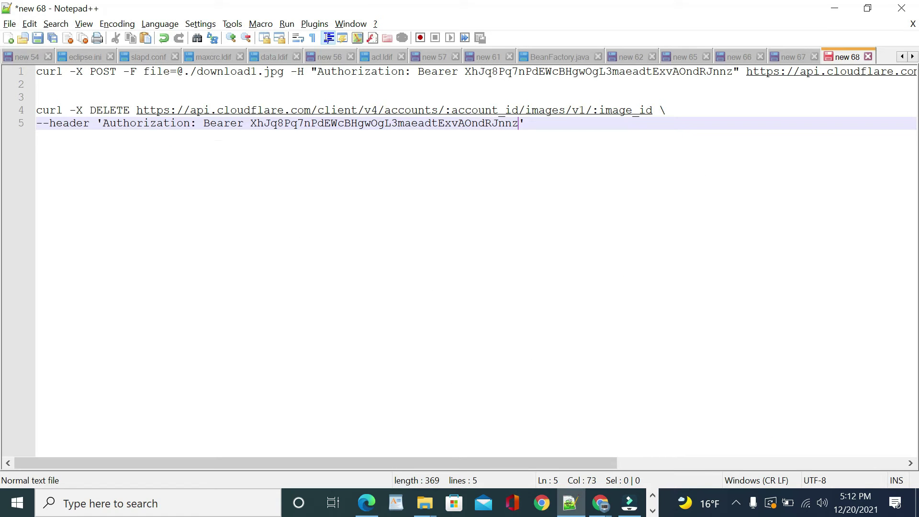
{"action": "left_click_drag", "start_coordinate": [446, 110], "coordinate": [518, 110]}
{"action": "key", "text": "ctrl+v"}
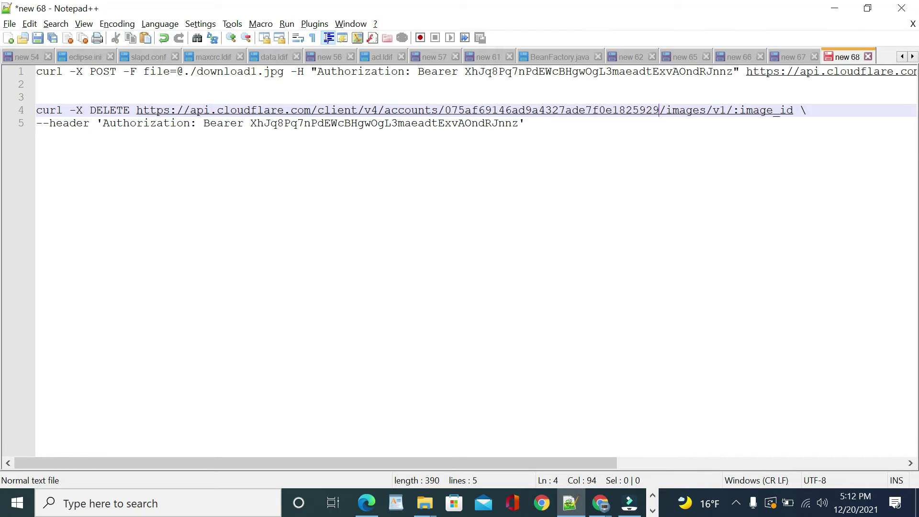
Step: Copy the Image ID from download1.jpg's edit page in the dashboard and substitute it for :image_id in the Notepad++ DELETE command
{"action": "key", "text": "alt+Tab"}
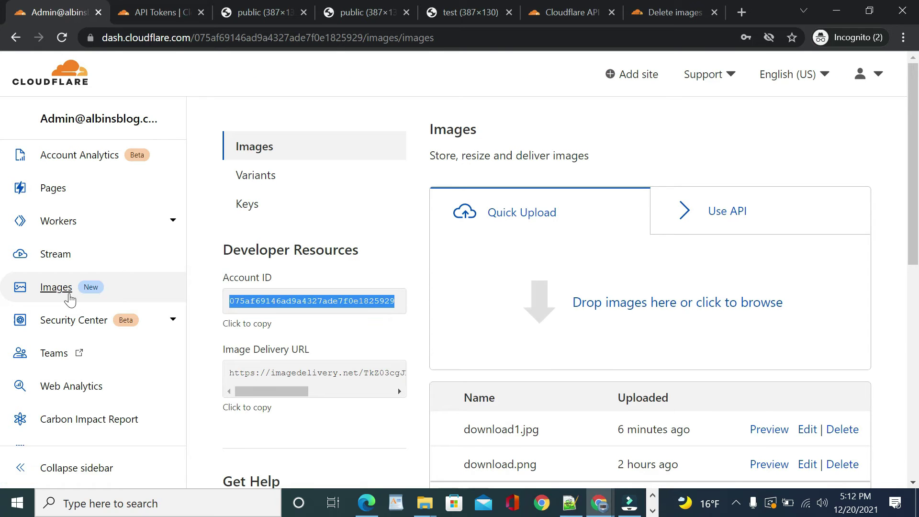
{"action": "scroll", "coordinate": [520, 314], "scroll_direction": "down", "scroll_amount": 3}
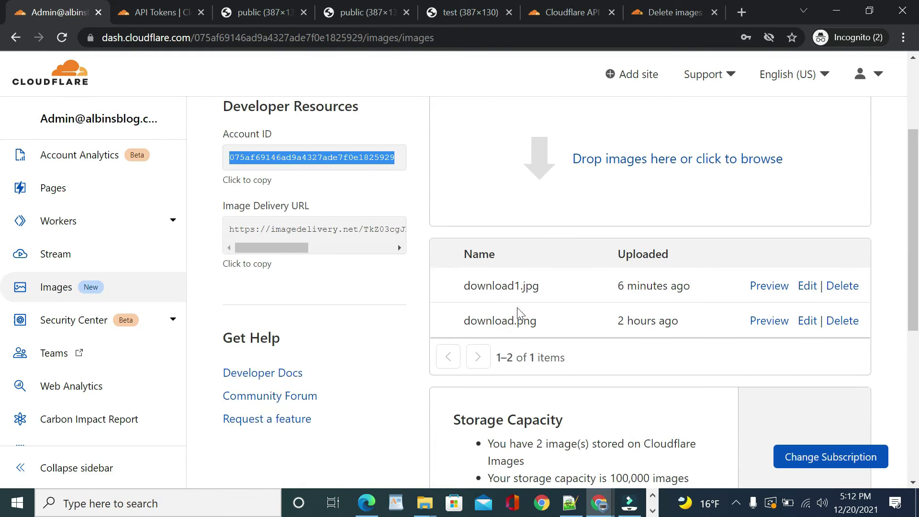
{"action": "left_click", "coordinate": [808, 288]}
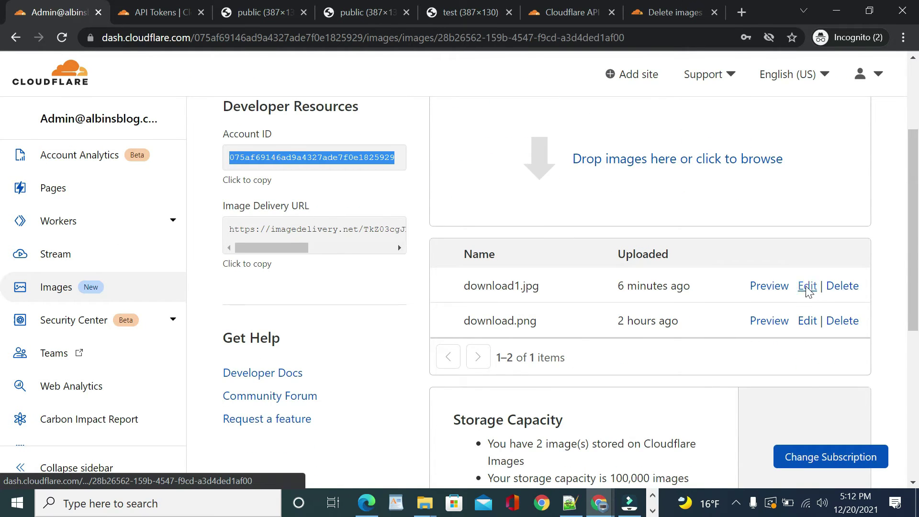
{"action": "left_click", "coordinate": [435, 246]}
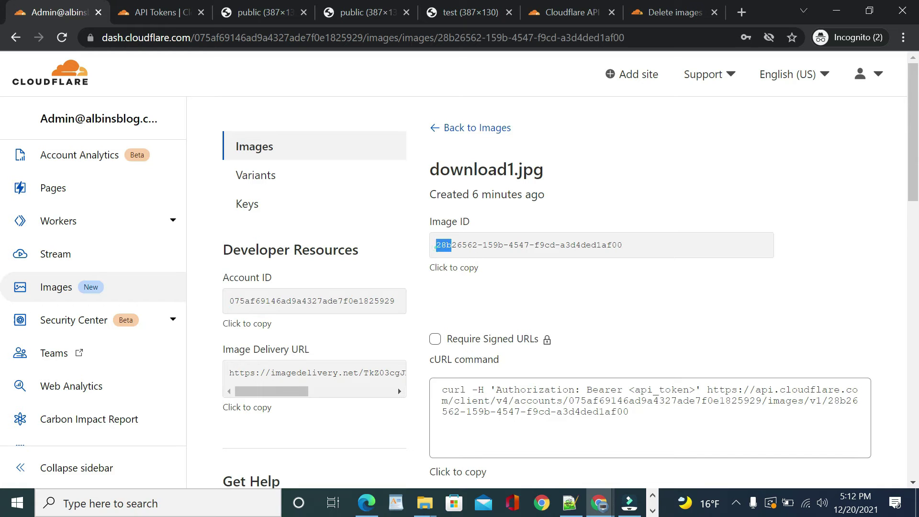
{"action": "left_click", "coordinate": [633, 246]}
{"action": "key", "text": "ctrl+c"}
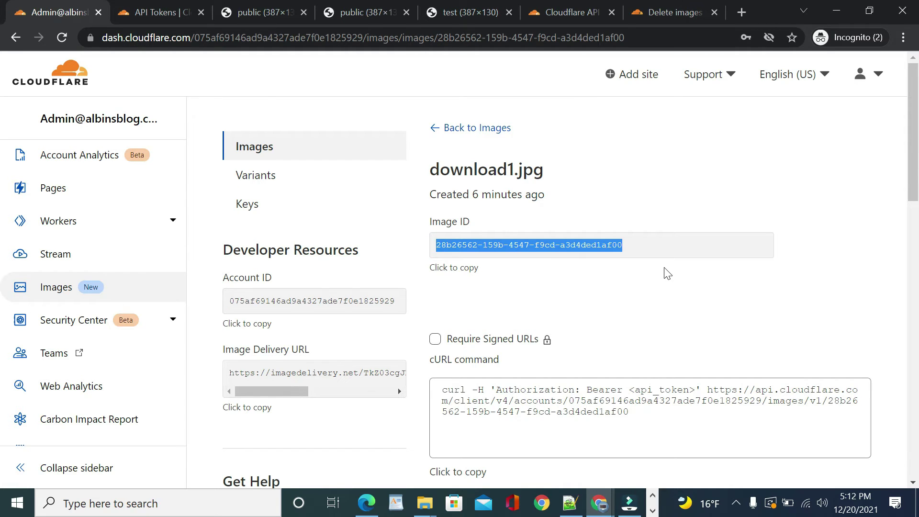
{"action": "key", "text": "alt+Tab"}
{"action": "left_click_drag", "start_coordinate": [733, 110], "coordinate": [794, 110]}
{"action": "key", "text": "ctrl+v"}
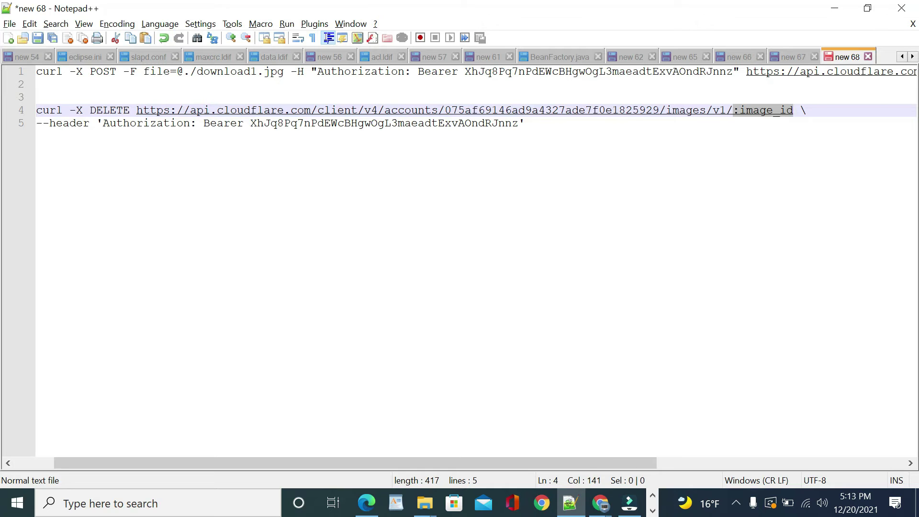
Step: Copy the completed DELETE cURL command with its API token from Notepad++ and run it in the WSL terminal
{"action": "left_click_drag", "start_coordinate": [466, 123], "coordinate": [36, 110]}
{"action": "key", "text": "ctrl+c"}
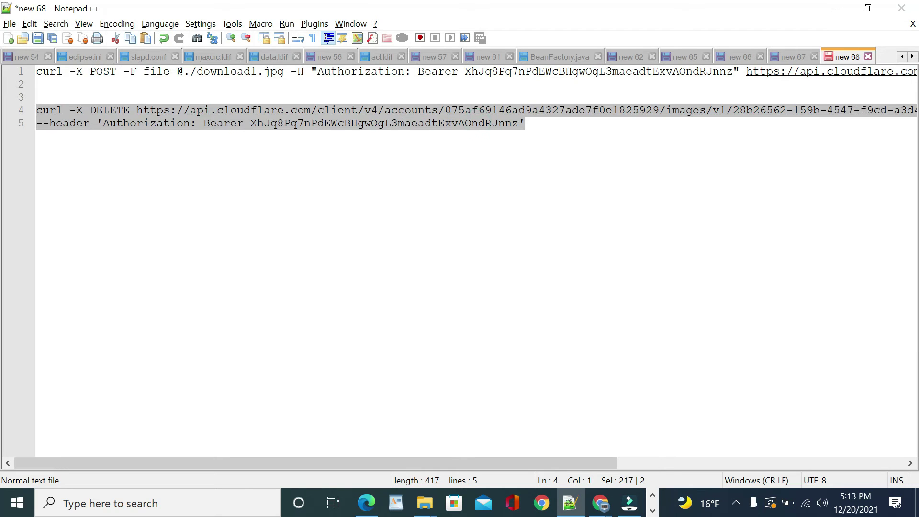
{"action": "key", "text": "alt+Tab"}
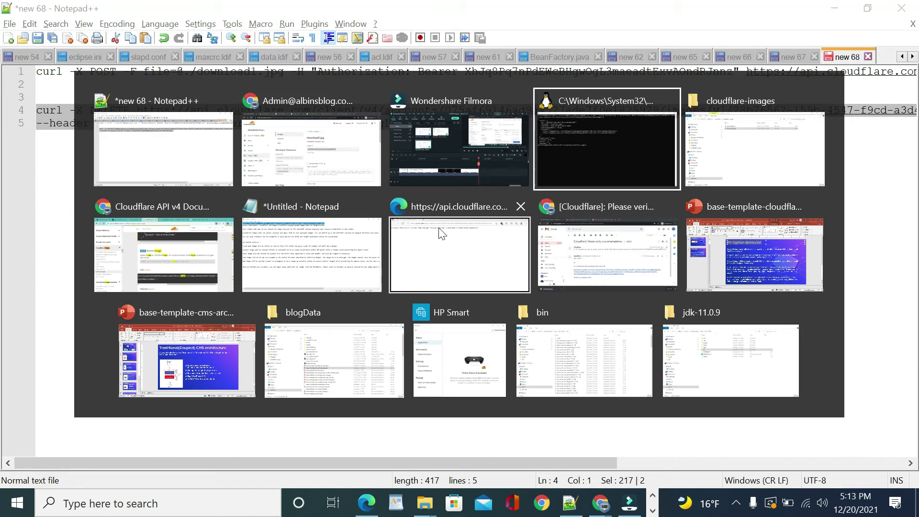
{"action": "right_click", "coordinate": [558, 241]}
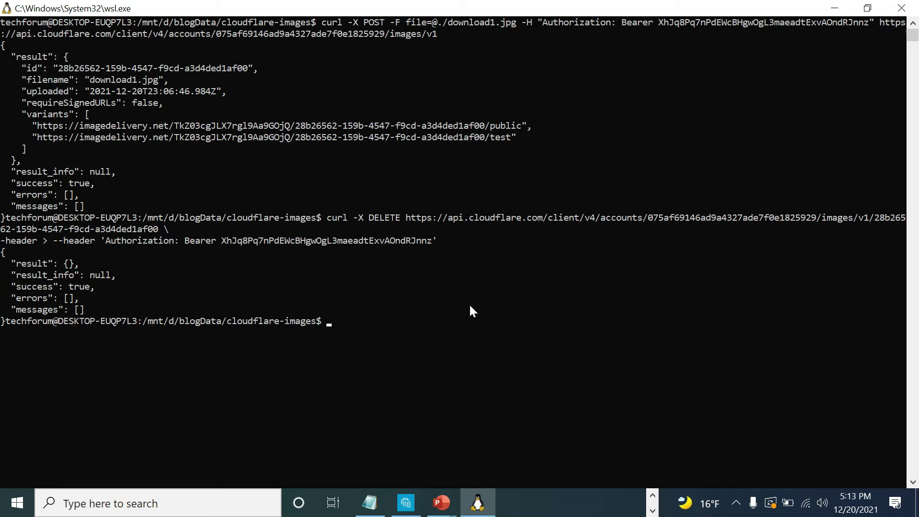
Step: Switch to the Cloudflare dashboard and check the Images list for the deleted download1.jpg
{"action": "key", "text": "alt+Tab"}
{"action": "key", "text": "alt+Tab"}
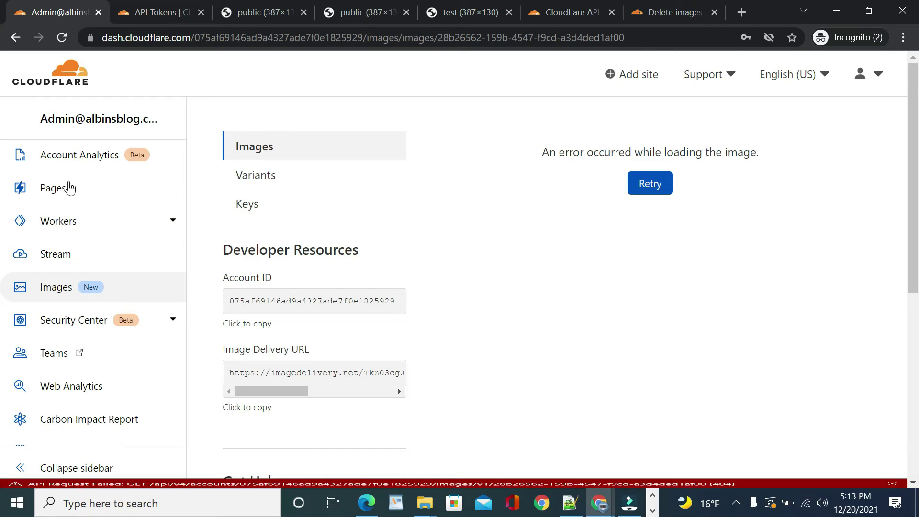
{"action": "left_click", "coordinate": [75, 288]}
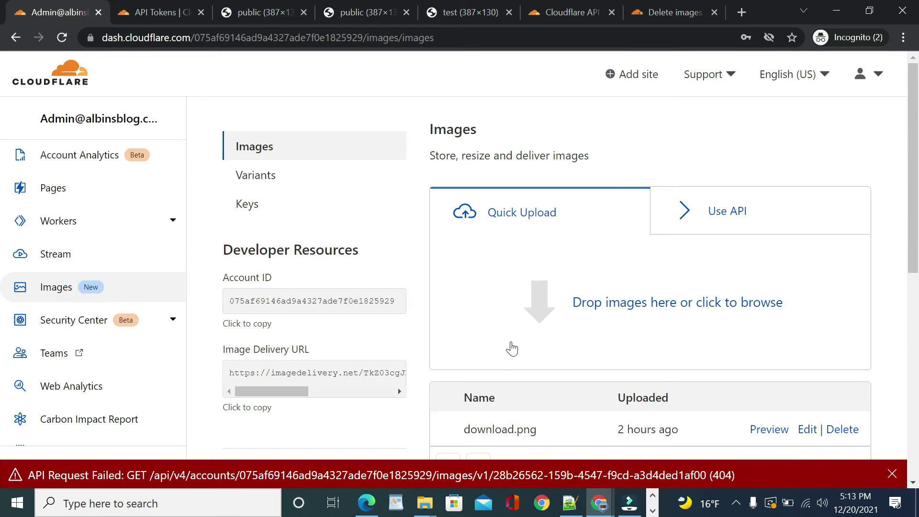
{"action": "scroll", "coordinate": [737, 297], "scroll_direction": "down", "scroll_amount": 3}
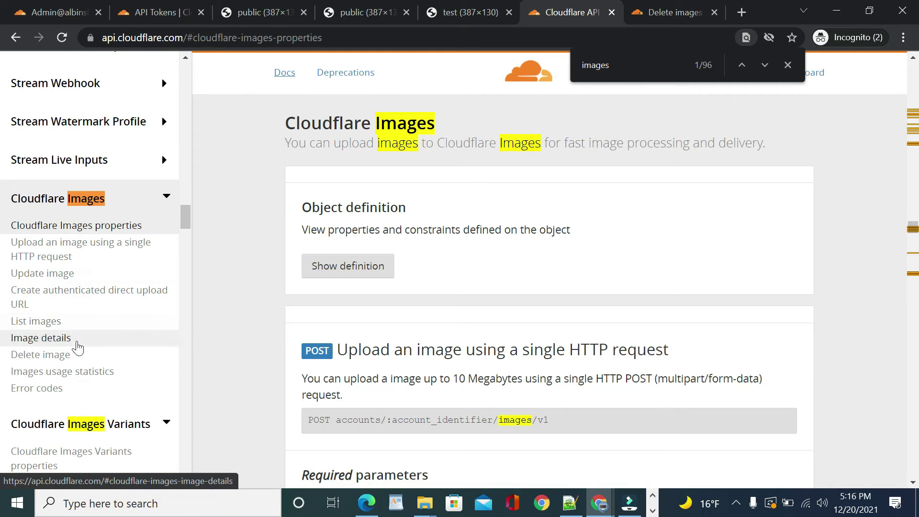
Step: Review the Update image request and the Cloudflare Images, Variants and Keys endpoints in the Cloudflare API documentation
{"action": "left_click", "coordinate": [55, 274]}
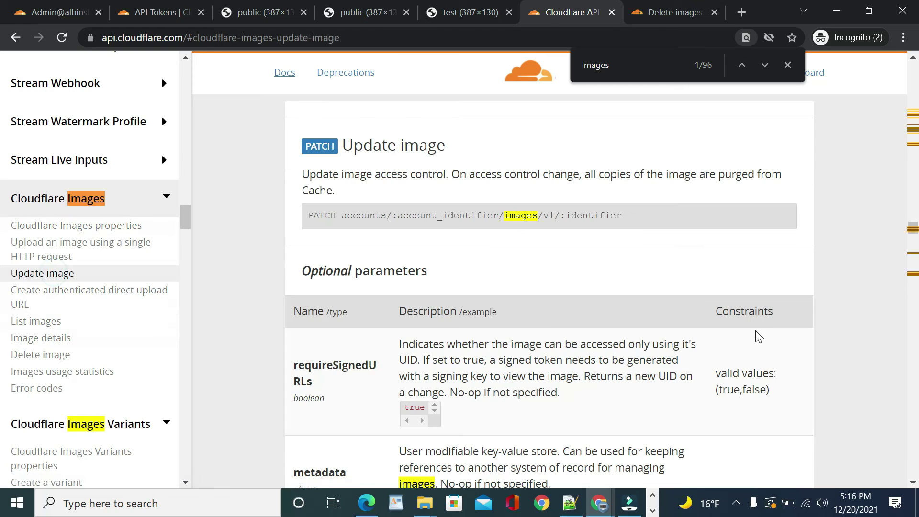
{"action": "scroll", "coordinate": [761, 335], "scroll_direction": "down", "scroll_amount": 4}
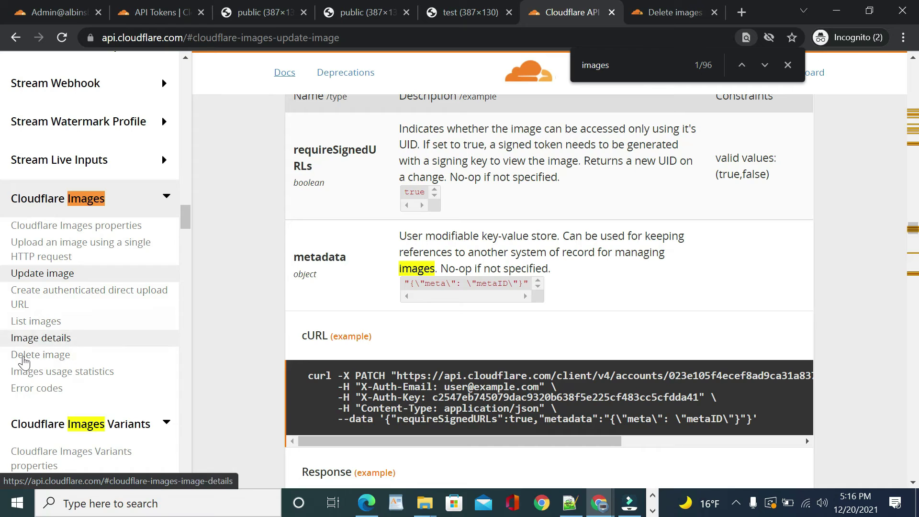
{"action": "scroll", "coordinate": [59, 360], "scroll_direction": "down", "scroll_amount": 1}
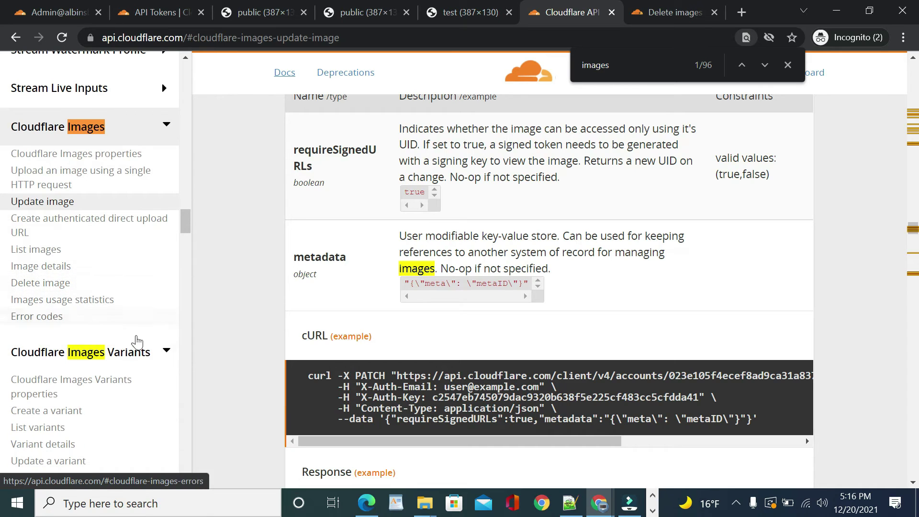
{"action": "scroll", "coordinate": [59, 229], "scroll_direction": "down", "scroll_amount": 1}
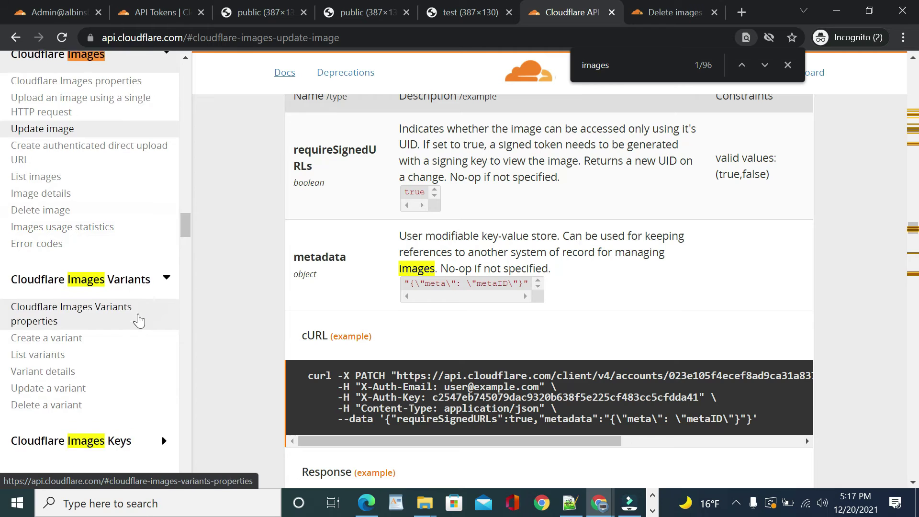
{"action": "scroll", "coordinate": [134, 316], "scroll_direction": "down", "scroll_amount": 1}
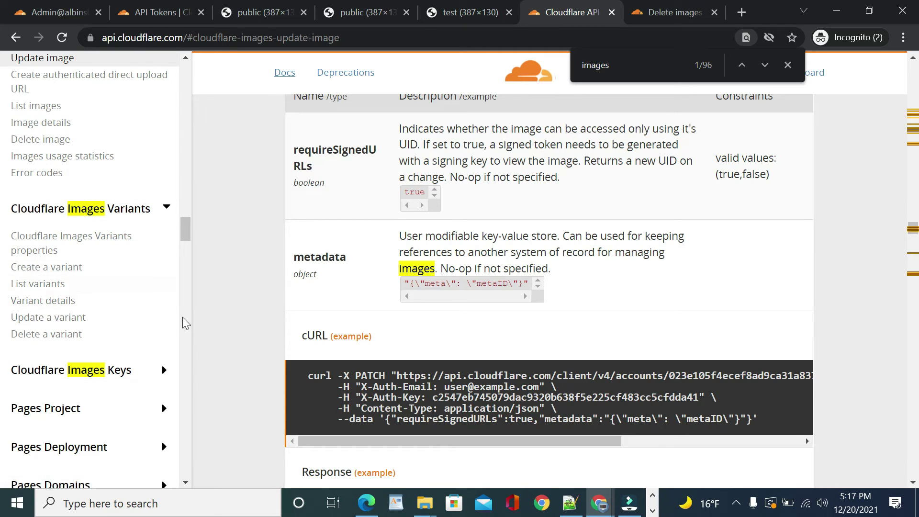
{"action": "scroll", "coordinate": [154, 340], "scroll_direction": "down", "scroll_amount": 3}
{"action": "left_click", "coordinate": [130, 238]}
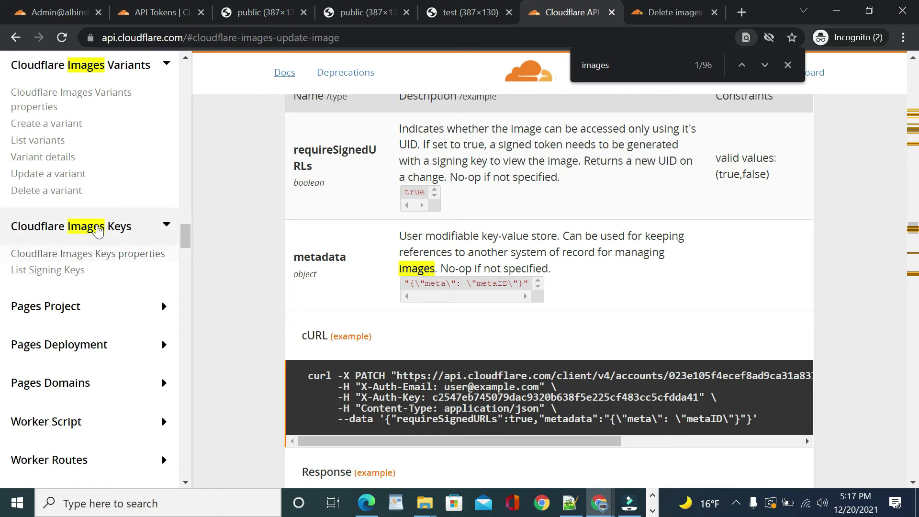
{"action": "scroll", "coordinate": [101, 344], "scroll_direction": "up", "scroll_amount": 3}
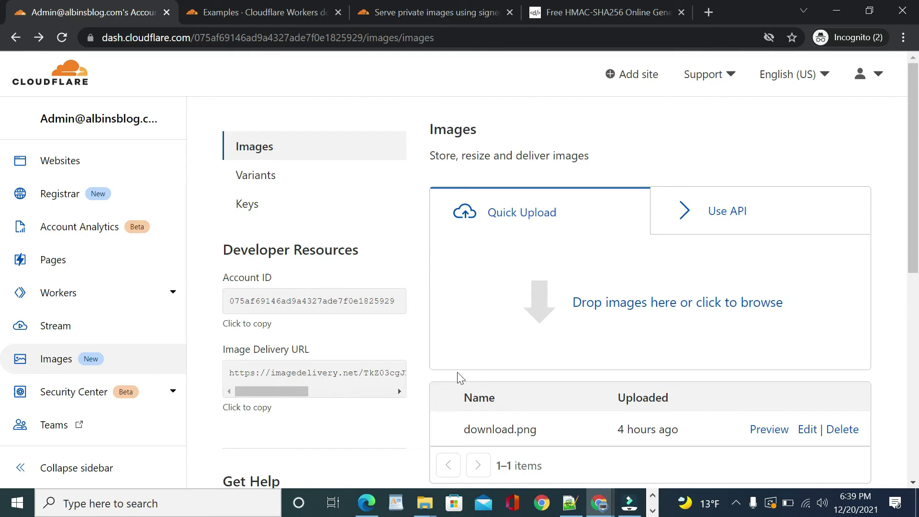
Step: Enable Require Signed URLs for download.png in the Images dashboard and save the change
{"action": "scroll", "coordinate": [458, 372], "scroll_direction": "down", "scroll_amount": 1}
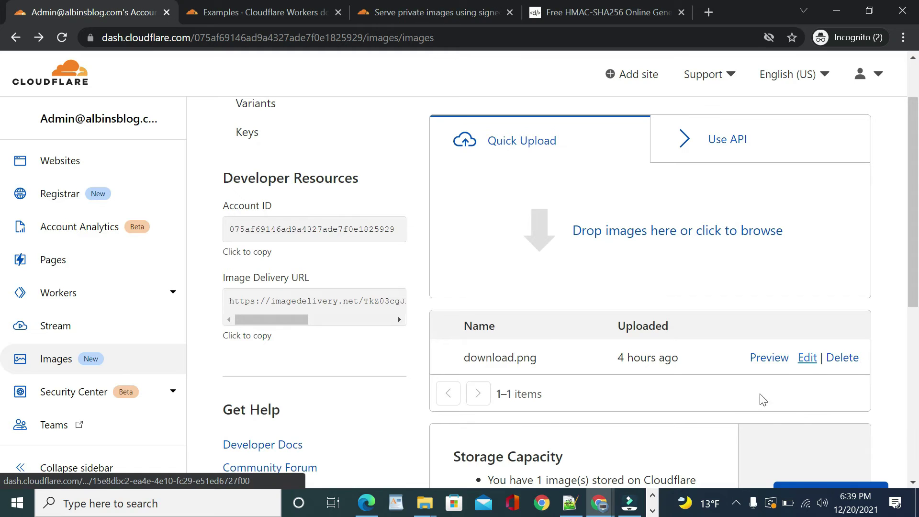
{"action": "left_click", "coordinate": [807, 360]}
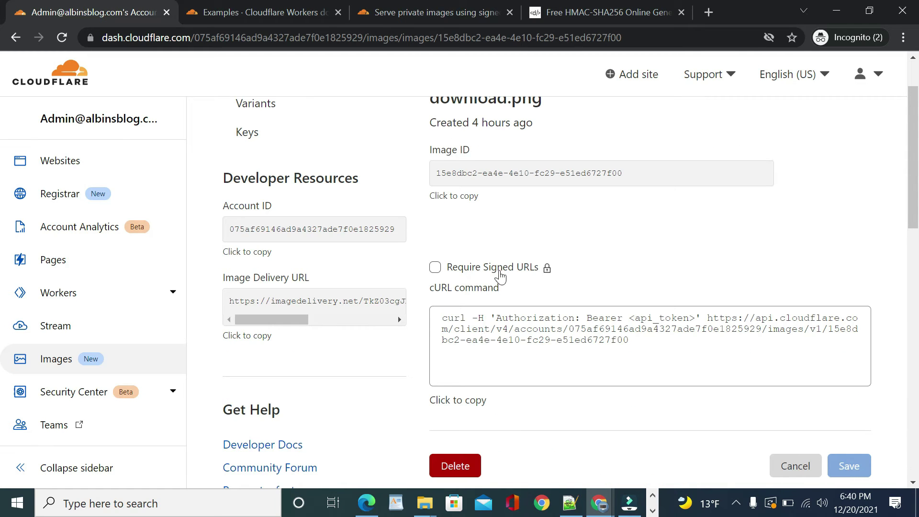
{"action": "left_click", "coordinate": [436, 268]}
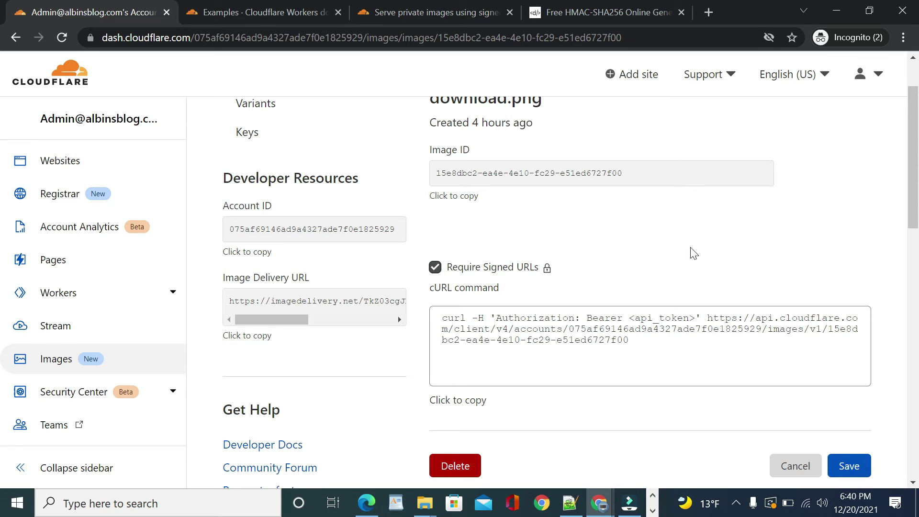
{"action": "scroll", "coordinate": [694, 253], "scroll_direction": "down", "scroll_amount": 1}
{"action": "left_click", "coordinate": [848, 401]}
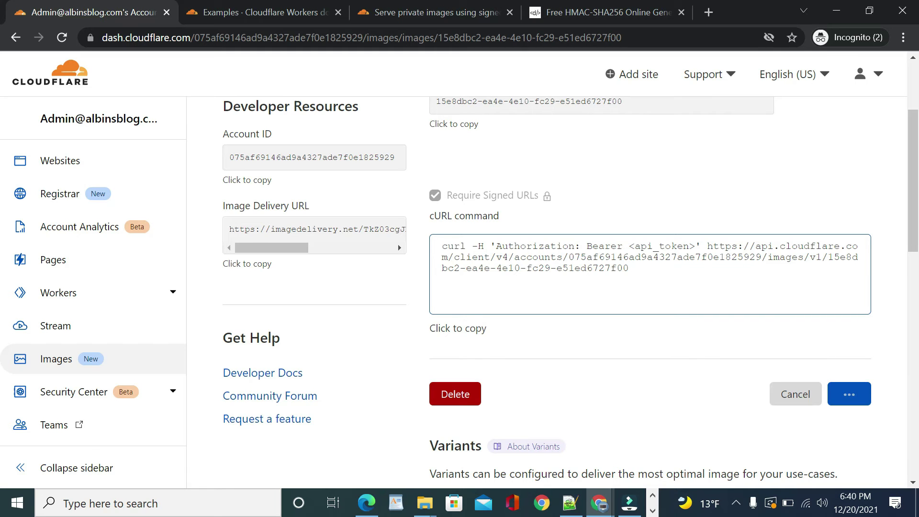
Step: Copy the public variant's image URL from the download.png preview and paste it into a new browser tab's address without loading it
{"action": "scroll", "coordinate": [735, 281], "scroll_direction": "down", "scroll_amount": 3}
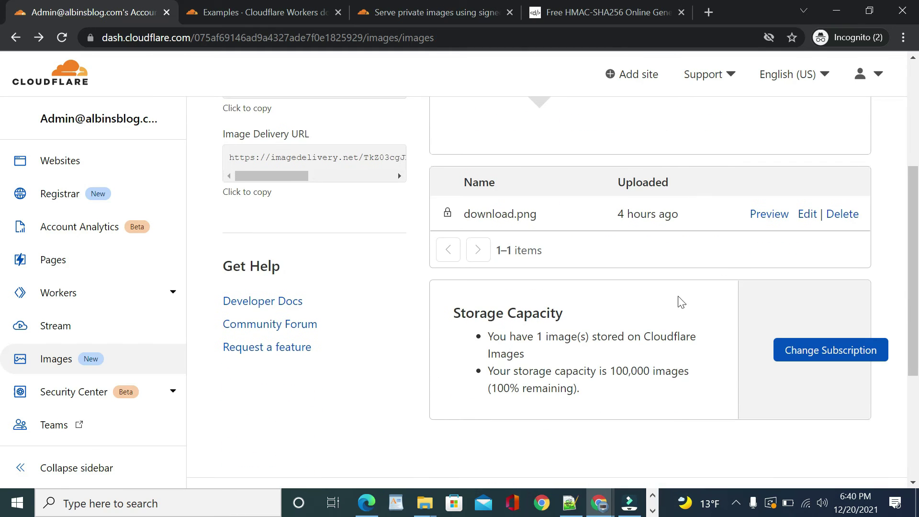
{"action": "left_click", "coordinate": [761, 213]}
{"action": "left_click", "coordinate": [814, 331]}
{"action": "left_click", "coordinate": [711, 12]}
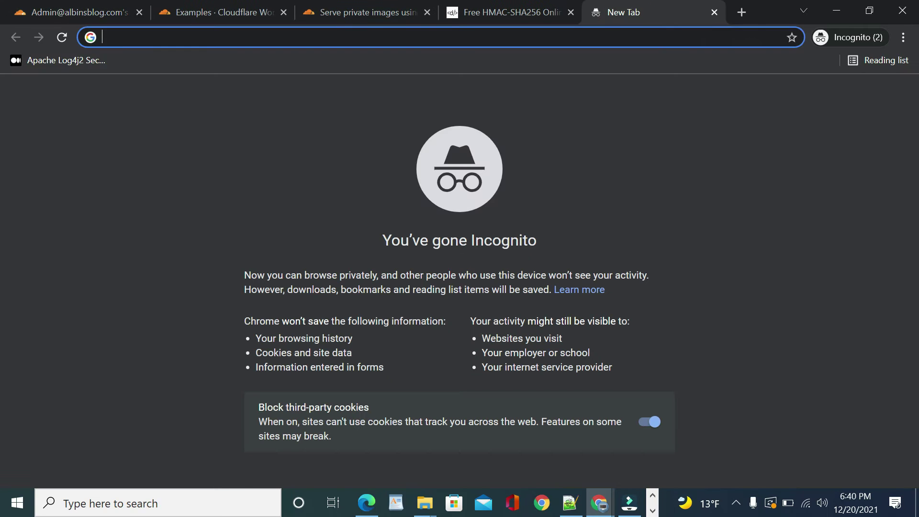
{"action": "key", "text": "ctrl+v"}
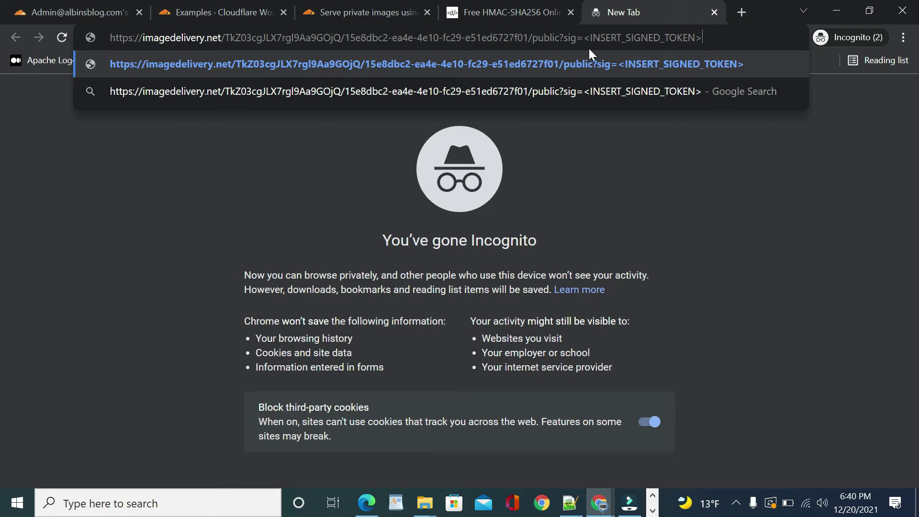
Step: Copy the example Worker script that generates signed URLs from the Serve private images using signed URL tokens docs page
{"action": "left_click", "coordinate": [358, 13]}
{"action": "scroll", "coordinate": [534, 52], "scroll_direction": "up", "scroll_amount": 8}
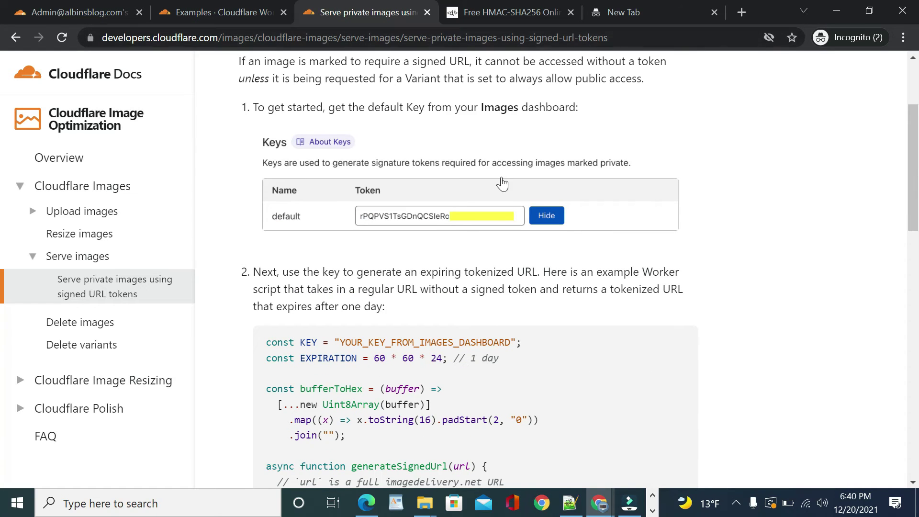
{"action": "scroll", "coordinate": [503, 191], "scroll_direction": "up", "scroll_amount": 1}
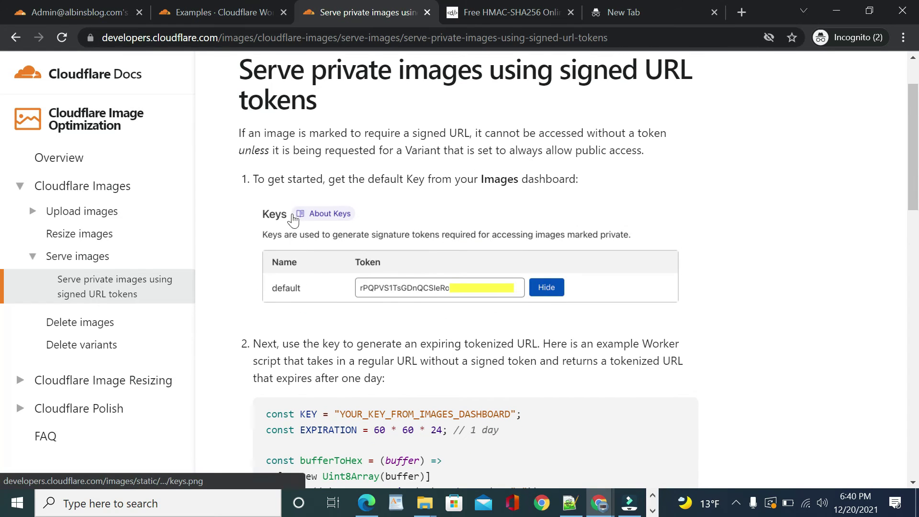
{"action": "scroll", "coordinate": [422, 259], "scroll_direction": "down", "scroll_amount": 3}
{"action": "scroll", "coordinate": [476, 268], "scroll_direction": "down", "scroll_amount": 7}
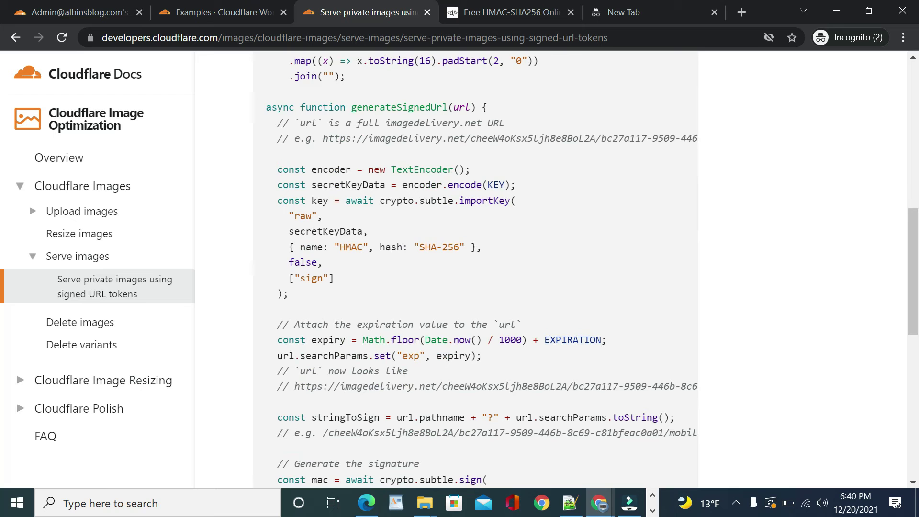
{"action": "scroll", "coordinate": [475, 268], "scroll_direction": "up", "scroll_amount": 5}
{"action": "left_click_drag", "start_coordinate": [265, 198], "coordinate": [288, 450]}
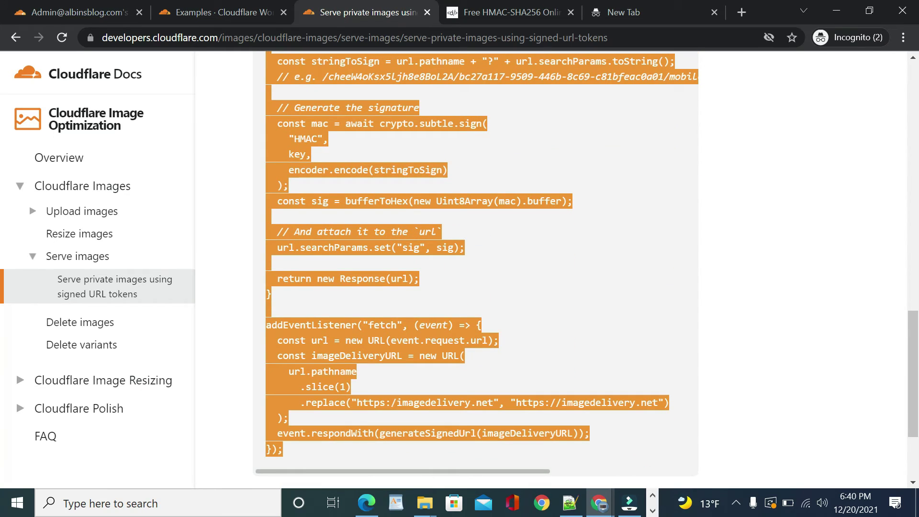
Step: Close the image preview and create a Workers service with the suggested name and the Introduction (HTTP handler) starter
{"action": "left_click", "coordinate": [62, 13]}
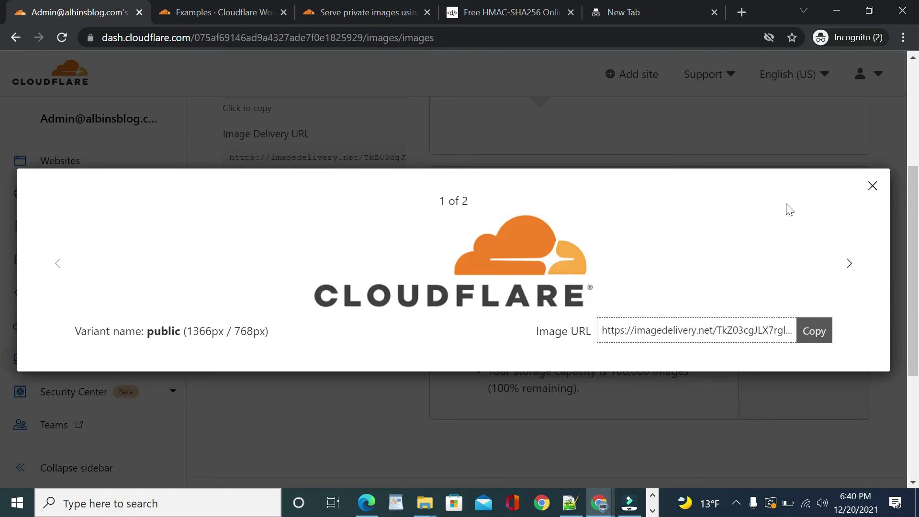
{"action": "left_click", "coordinate": [873, 186]}
{"action": "left_click", "coordinate": [75, 301]}
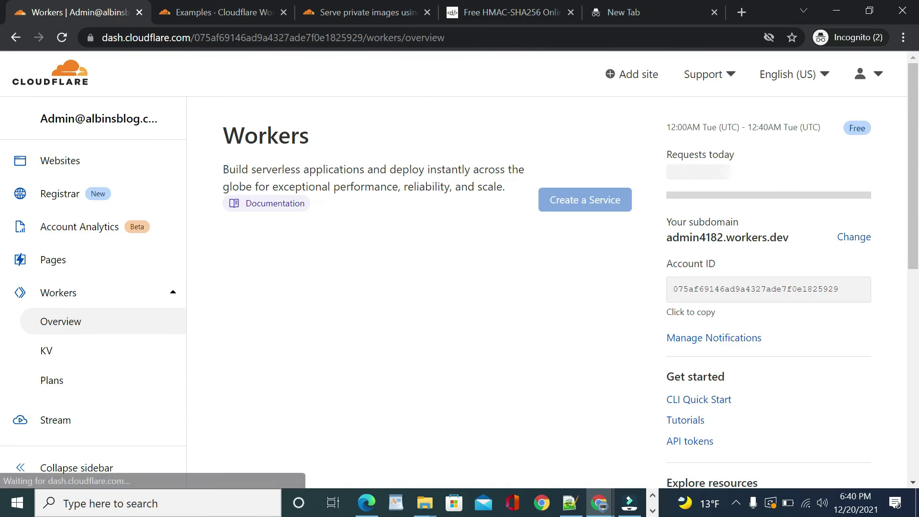
{"action": "left_click", "coordinate": [579, 200]}
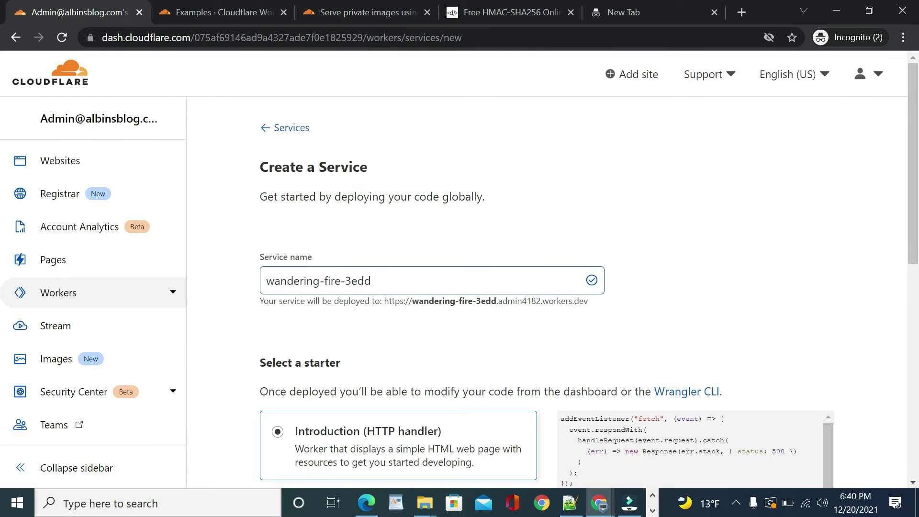
{"action": "scroll", "coordinate": [597, 247], "scroll_direction": "down", "scroll_amount": 2}
{"action": "scroll", "coordinate": [710, 281], "scroll_direction": "down", "scroll_amount": 3}
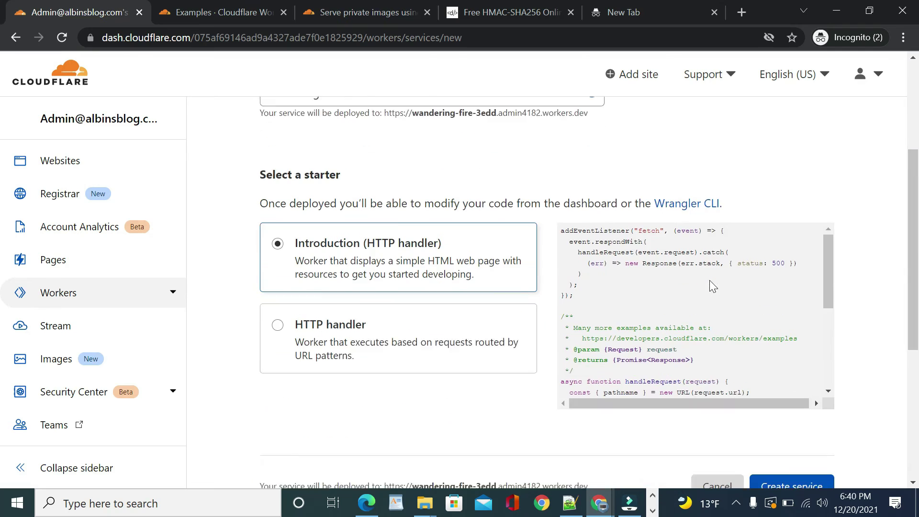
{"action": "left_click", "coordinate": [791, 460]}
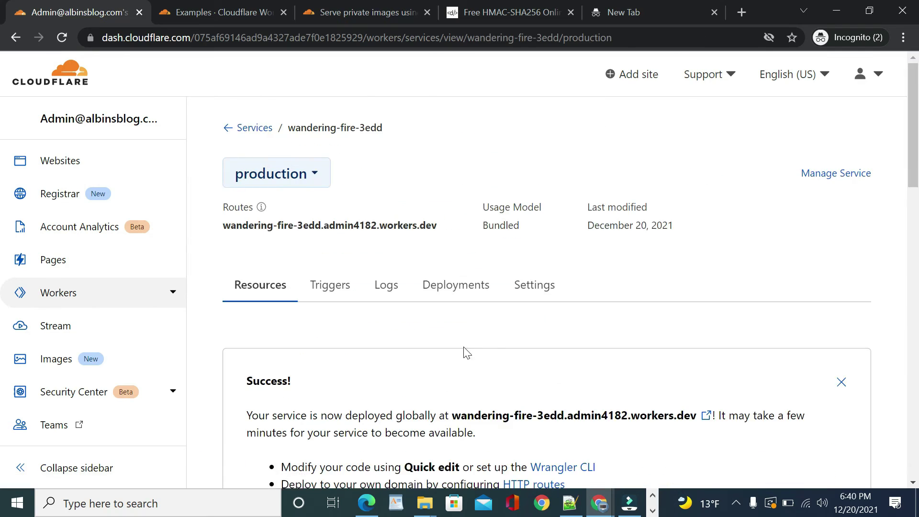
Step: Replace the new Worker's entire code with the copied signed-URL script in Quick edit, and save and deploy it
{"action": "scroll", "coordinate": [464, 352], "scroll_direction": "down", "scroll_amount": 2}
{"action": "scroll", "coordinate": [788, 264], "scroll_direction": "down", "scroll_amount": 4}
{"action": "left_click", "coordinate": [826, 285]}
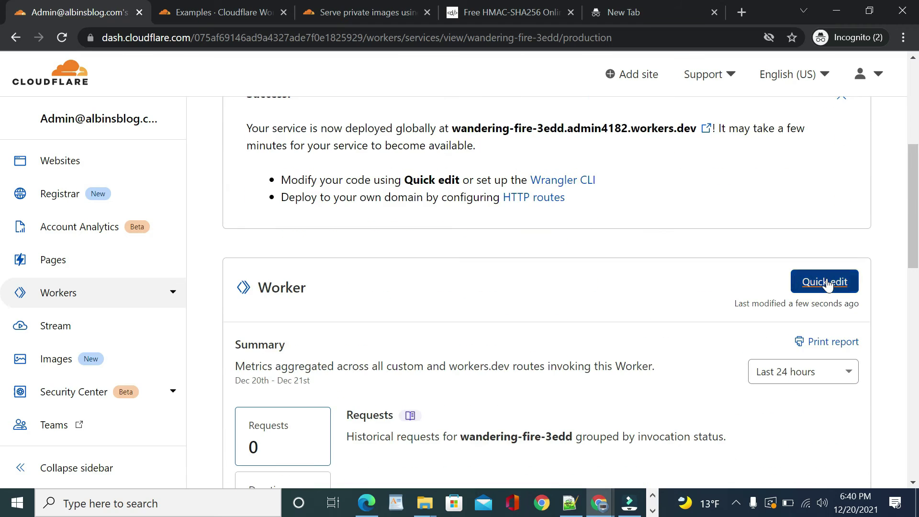
{"action": "left_click", "coordinate": [209, 246]}
{"action": "key", "text": "ctrl+a"}
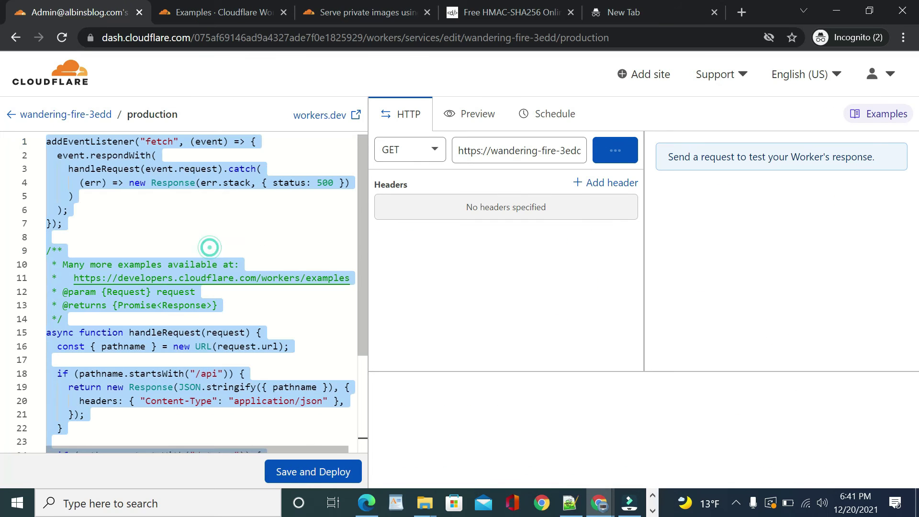
{"action": "key", "text": "ctrl+v"}
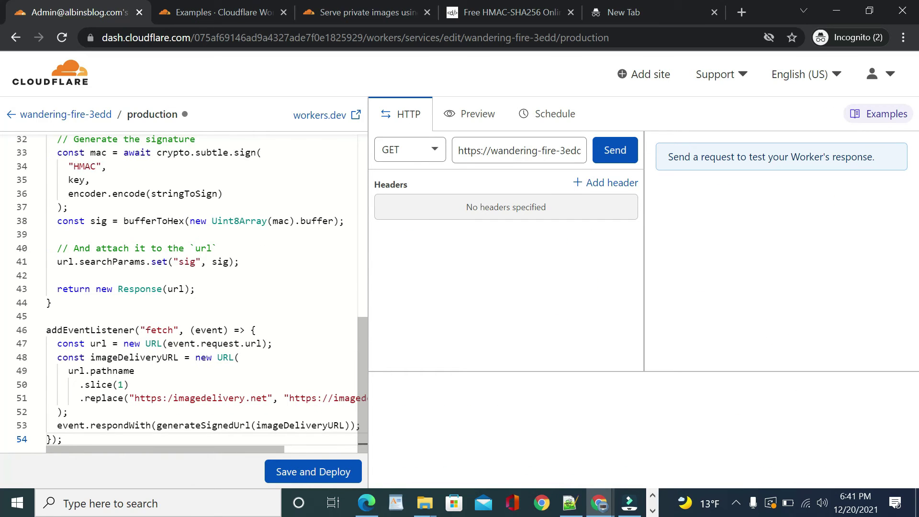
{"action": "left_click", "coordinate": [311, 472]}
{"action": "left_click", "coordinate": [581, 342]}
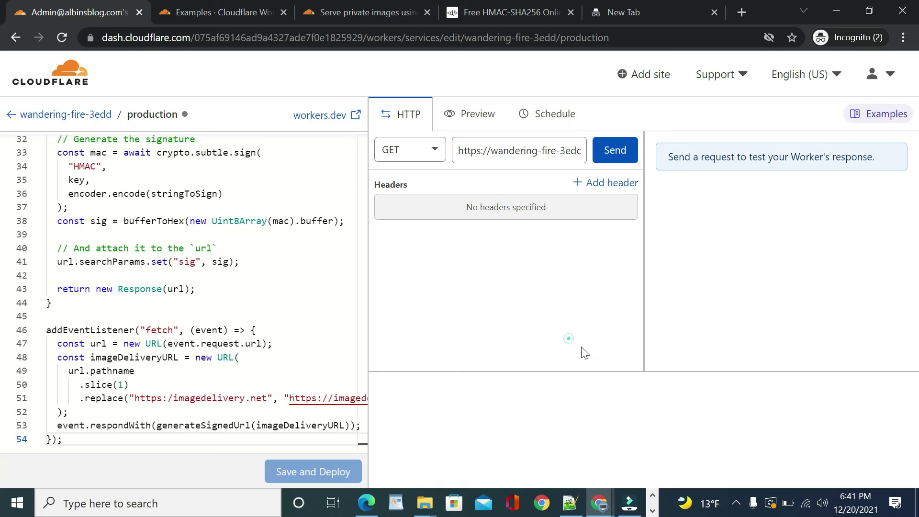
Step: Copy the public image URL without its sig parameter, append it to the Worker's test URL, and send the GET request
{"action": "left_click", "coordinate": [622, 14]}
{"action": "key", "text": "ctrl+v"}
{"action": "left_click", "coordinate": [143, 32]}
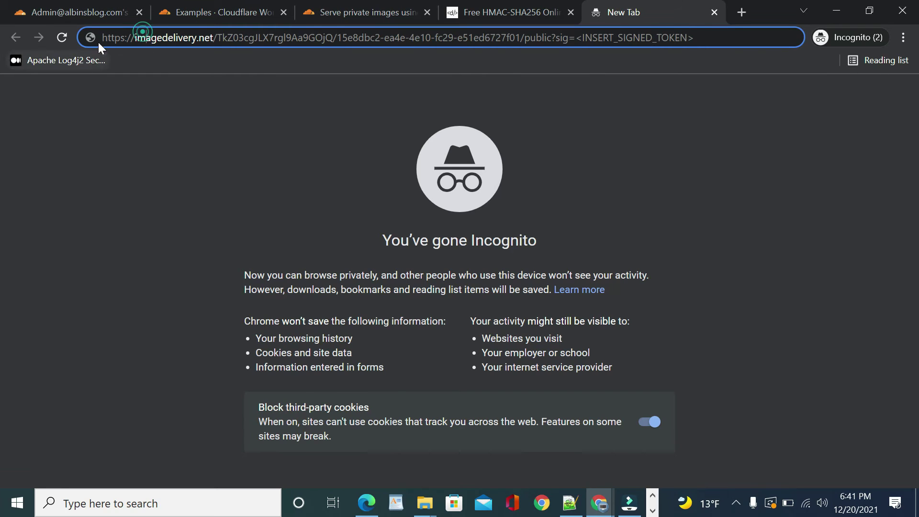
{"action": "left_click_drag", "start_coordinate": [101, 38], "coordinate": [552, 38]}
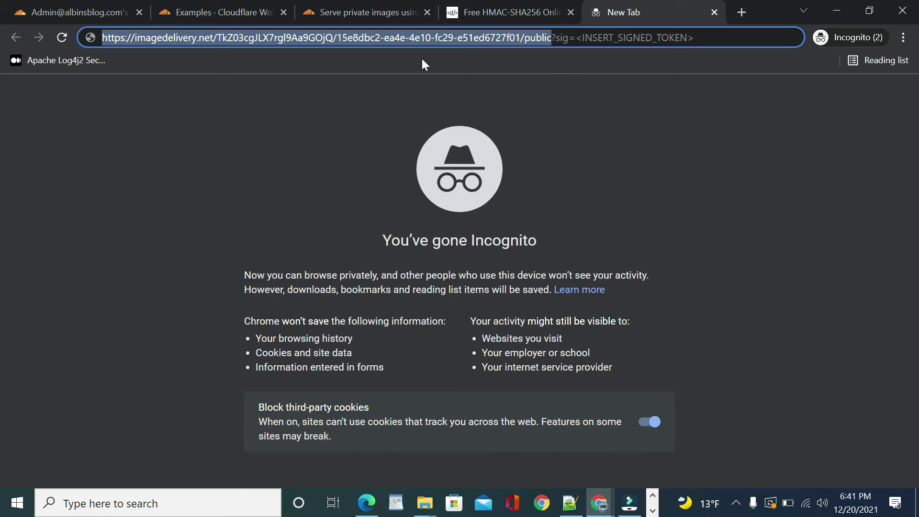
{"action": "left_click", "coordinate": [115, 12]}
{"action": "left_click_drag", "start_coordinate": [536, 150], "coordinate": [661, 154]}
{"action": "left_click", "coordinate": [578, 150]}
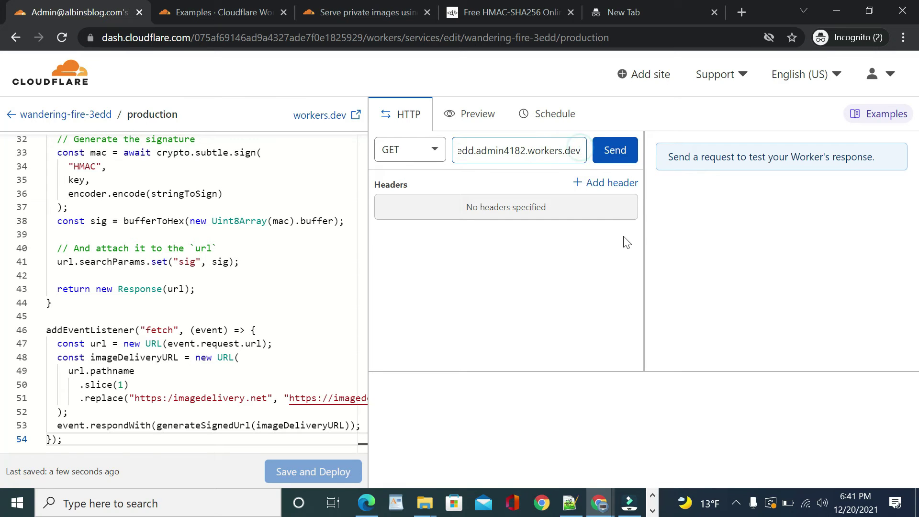
{"action": "key", "text": "ctrl+v"}
{"action": "left_click", "coordinate": [614, 149]}
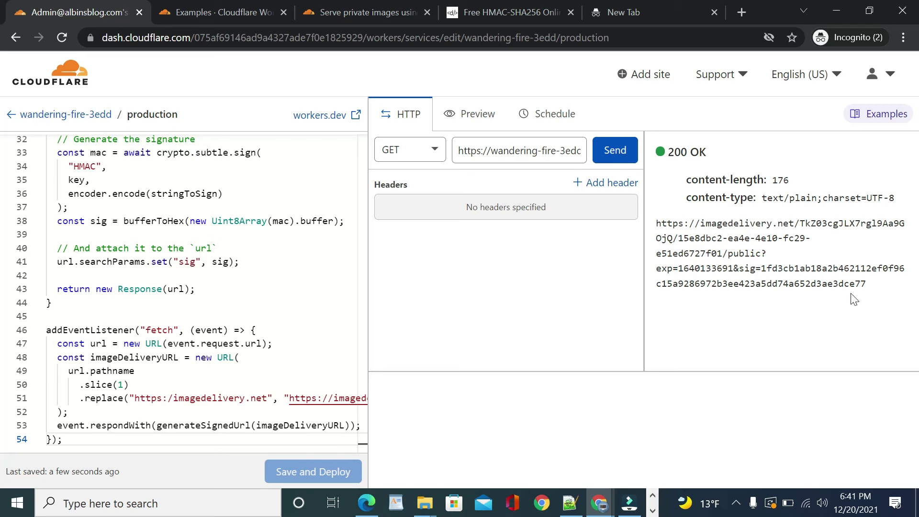
Step: Copy the signed image URL from the Worker's response and load it in a new browser tab
{"action": "left_click_drag", "start_coordinate": [871, 286], "coordinate": [653, 223]}
{"action": "key", "text": "ctrl+c"}
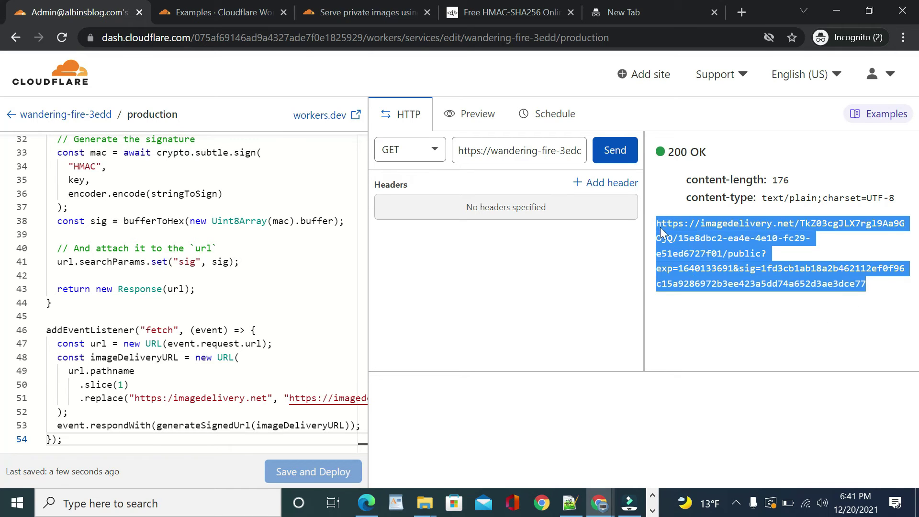
{"action": "left_click", "coordinate": [742, 13]}
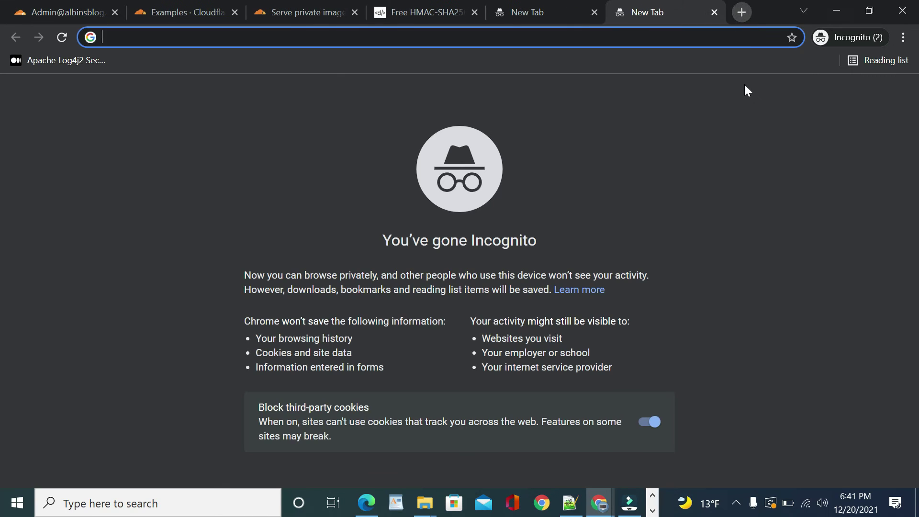
{"action": "key", "text": "ctrl+v"}
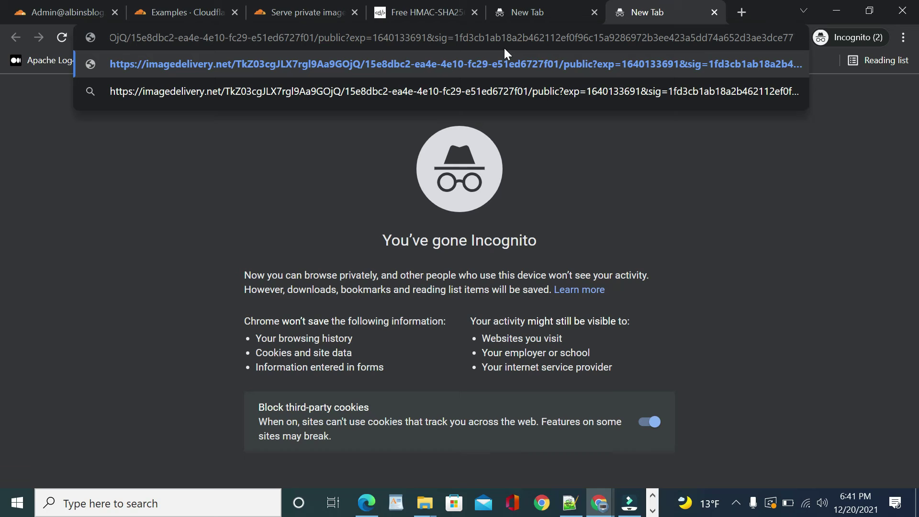
{"action": "key", "text": "Return"}
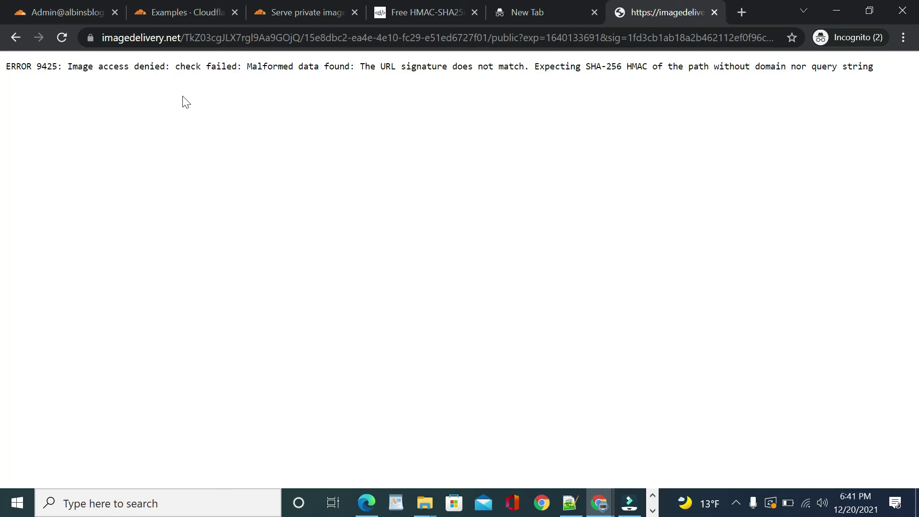
Step: Check the Worker script's KEY constant, then reveal and copy the default signing token from the Cloudflare Images Keys page
{"action": "left_click", "coordinate": [62, 15]}
{"action": "scroll", "coordinate": [191, 287], "scroll_direction": "up", "scroll_amount": 10}
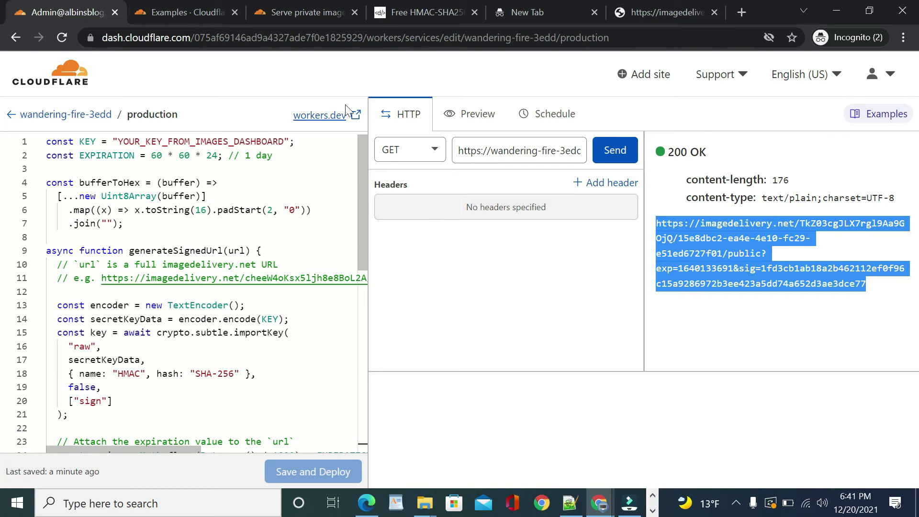
{"action": "left_click", "coordinate": [141, 15]}
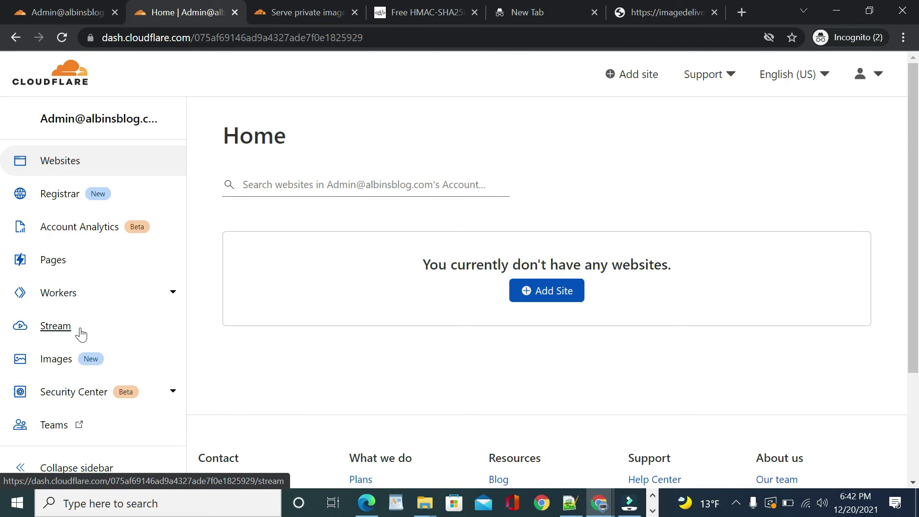
{"action": "left_click", "coordinate": [56, 368]}
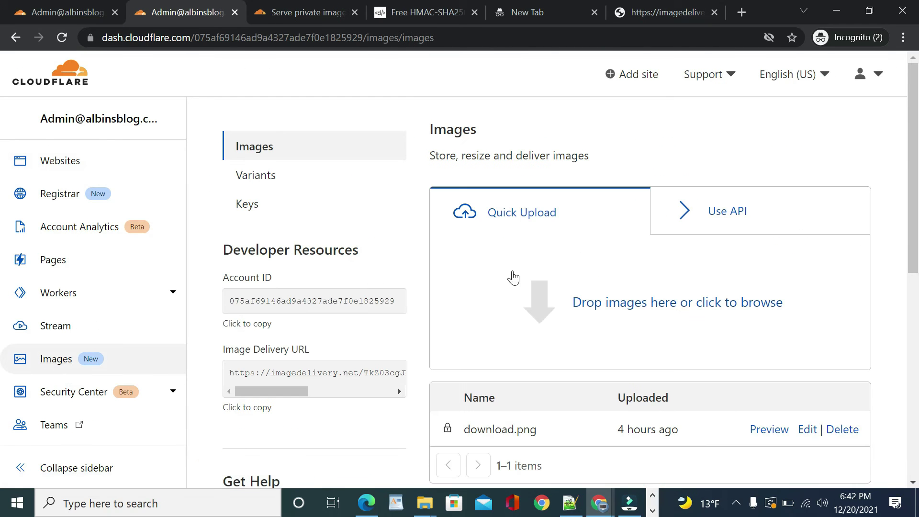
{"action": "scroll", "coordinate": [394, 318], "scroll_direction": "down", "scroll_amount": 3}
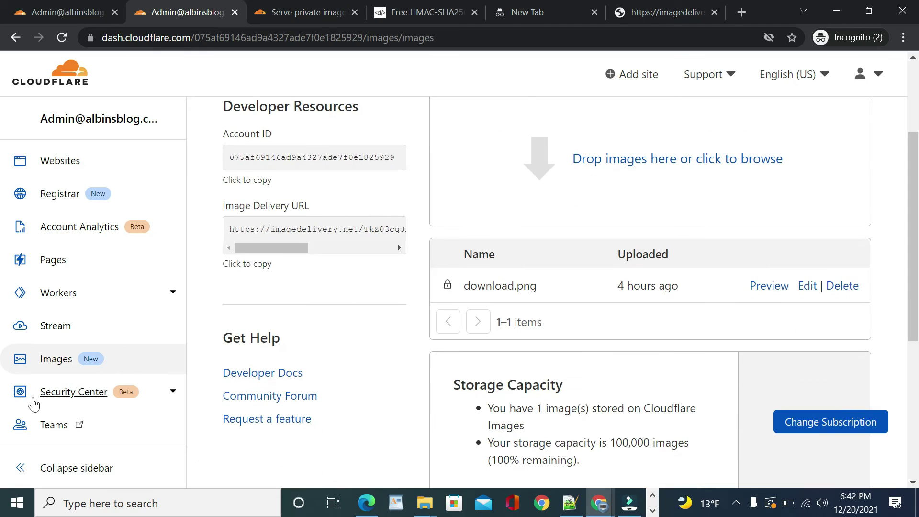
{"action": "scroll", "coordinate": [352, 232], "scroll_direction": "up", "scroll_amount": 3}
{"action": "left_click", "coordinate": [247, 205]}
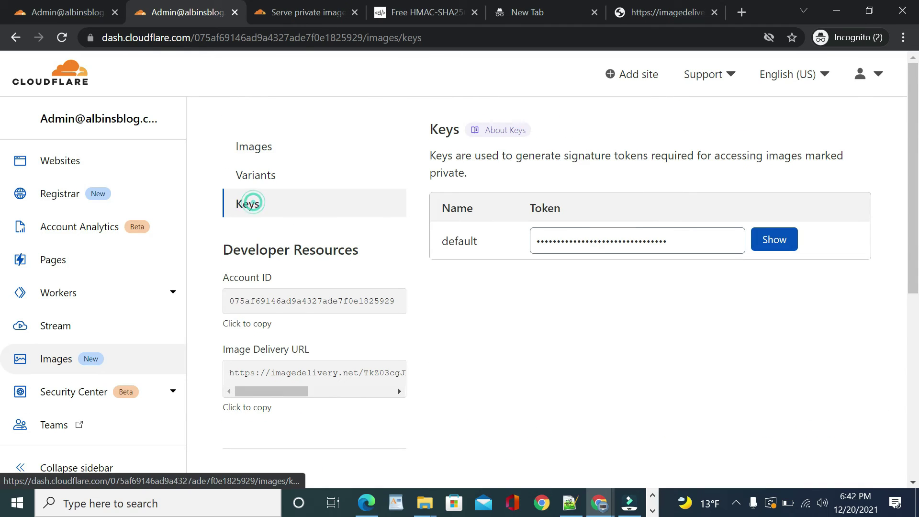
{"action": "left_click", "coordinate": [773, 239]}
{"action": "left_click_drag", "start_coordinate": [707, 241], "coordinate": [520, 236]}
{"action": "key", "text": "ctrl+c"}
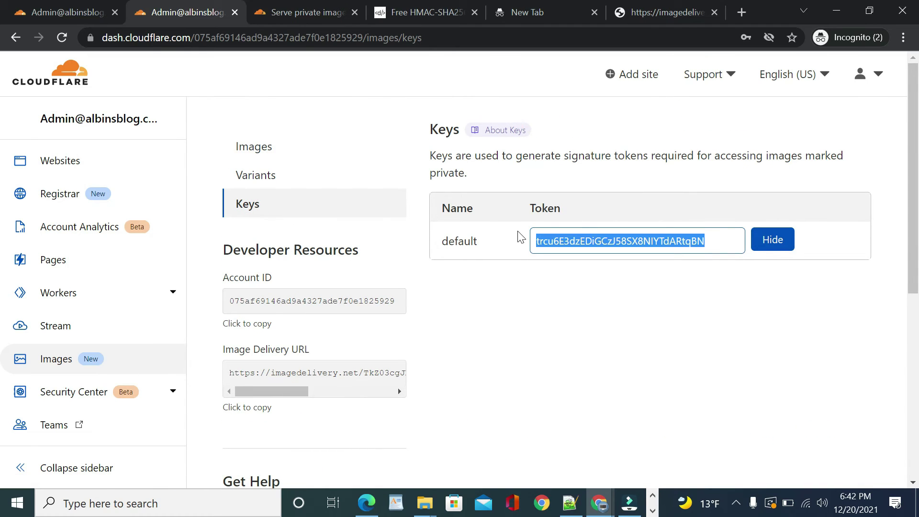
Step: Replace the Worker's YOUR_KEY_FROM_IMAGES_DASHBOARD placeholder with the copied signing key, and save and deploy the Worker
{"action": "left_click", "coordinate": [61, 12]}
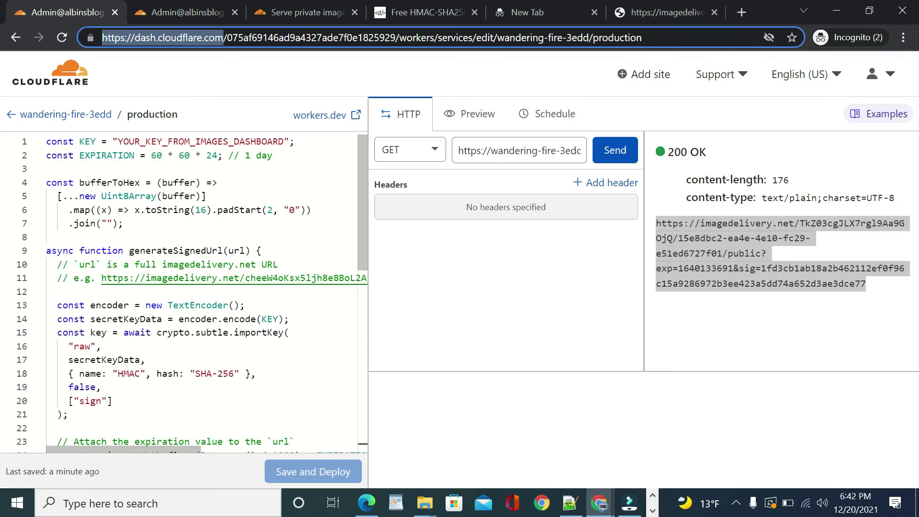
{"action": "left_click_drag", "start_coordinate": [117, 141], "coordinate": [284, 141]}
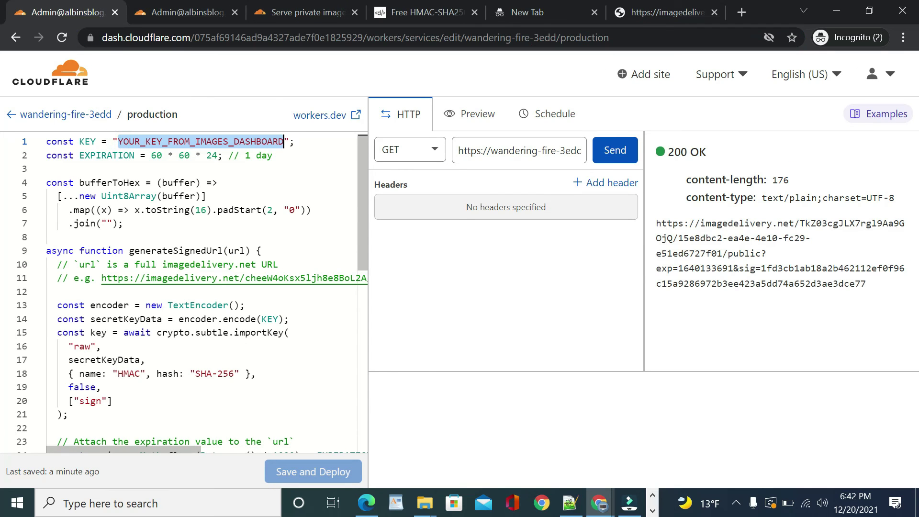
{"action": "key", "text": "ctrl+v"}
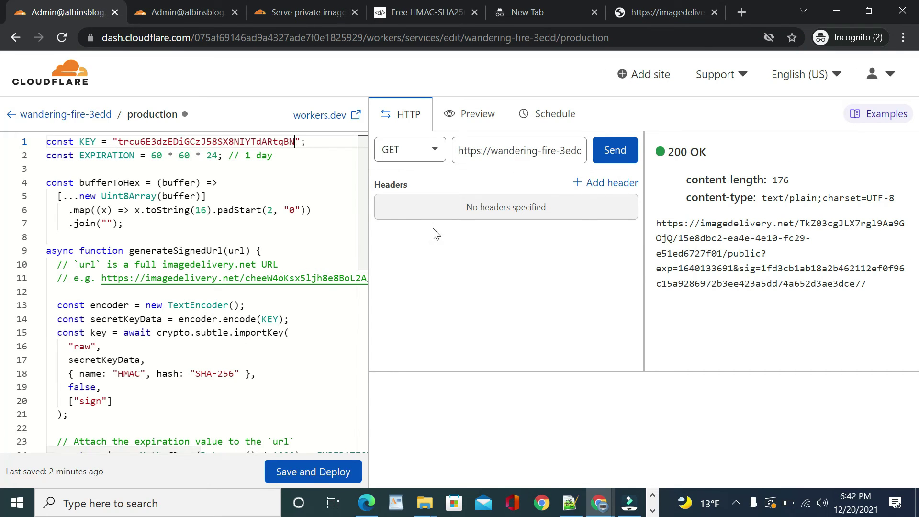
{"action": "left_click", "coordinate": [309, 474]}
{"action": "left_click", "coordinate": [581, 350]}
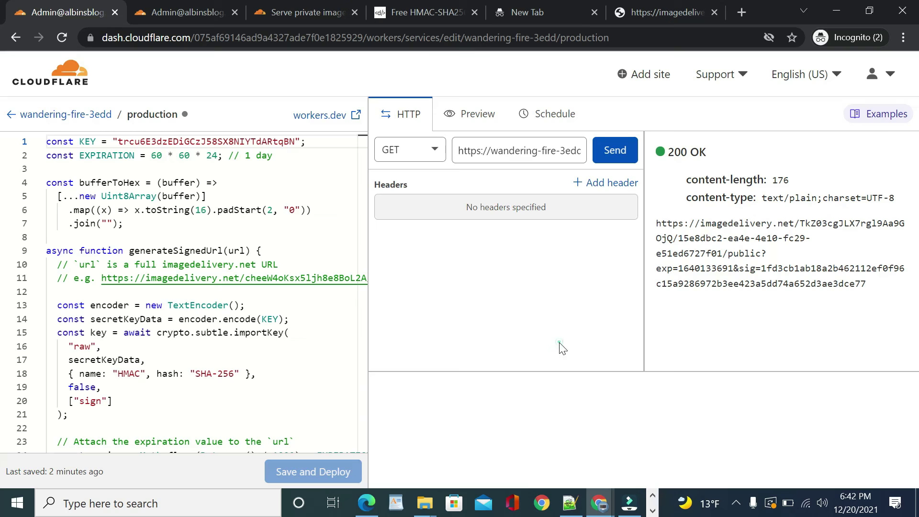
Step: Resend the Worker's GET request and load the newly generated signed URL in the existing imagedelivery.net tab
{"action": "left_click", "coordinate": [616, 149]}
{"action": "left_click_drag", "start_coordinate": [868, 284], "coordinate": [656, 220]}
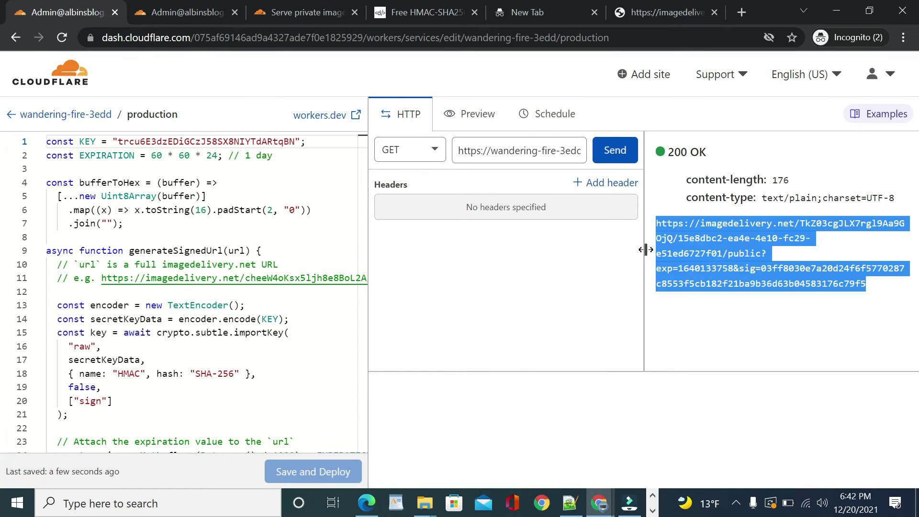
{"action": "left_click", "coordinate": [668, 16]}
{"action": "left_click", "coordinate": [562, 33]}
{"action": "key", "text": "ctrl+v"}
{"action": "key", "text": "Return"}
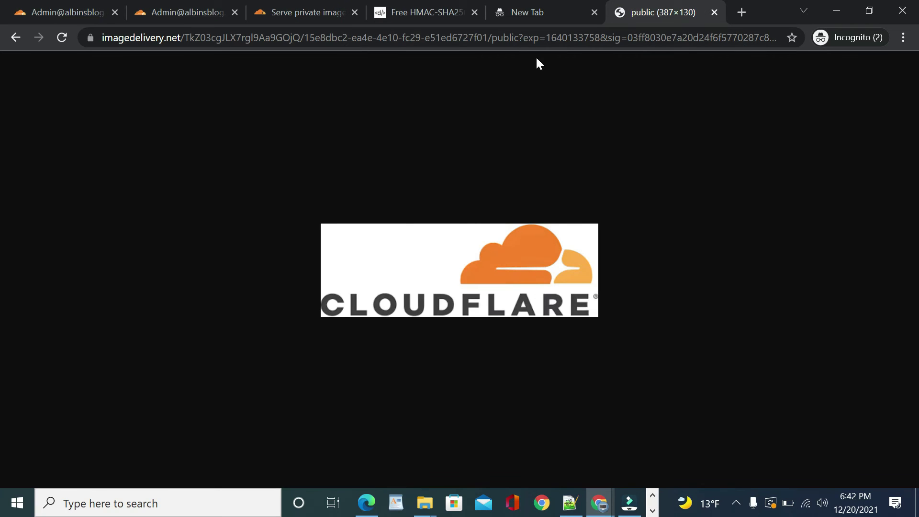
Step: Examine the Worker code that attaches the expiration value and generates the HMAC signature
{"action": "key", "text": "ctrl+1"}
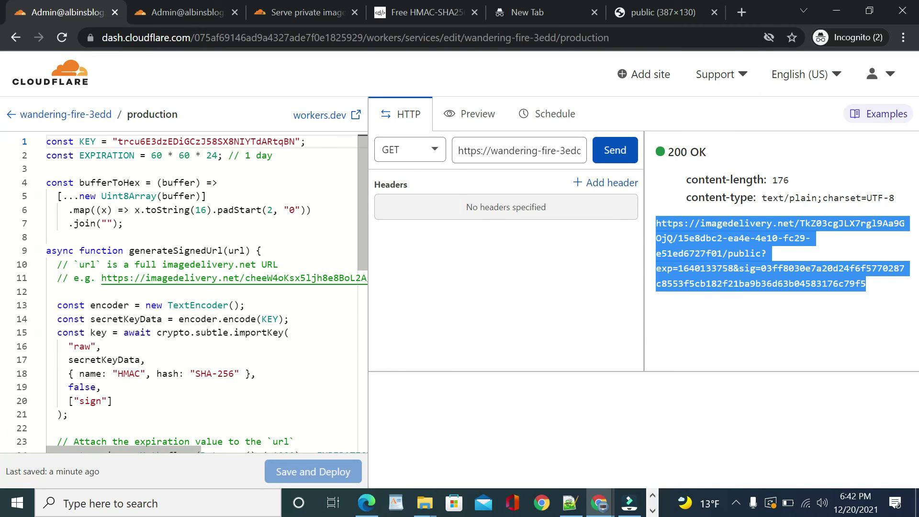
{"action": "scroll", "coordinate": [201, 292], "scroll_direction": "down", "scroll_amount": 4}
{"action": "scroll", "coordinate": [201, 293], "scroll_direction": "down", "scroll_amount": 3}
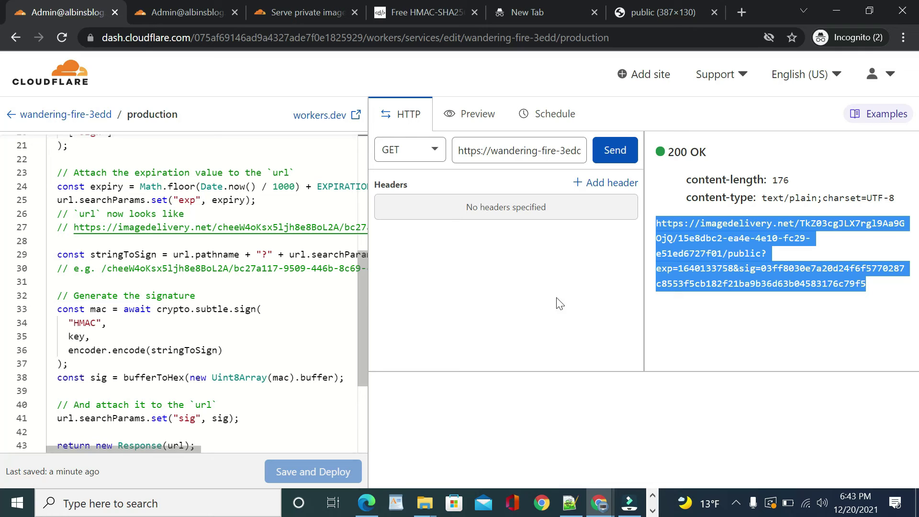
Step: Copy the image path from the signed URL into the devglan HMAC tool's plain text and compute its SHA-256 hash
{"action": "left_click", "coordinate": [415, 13]}
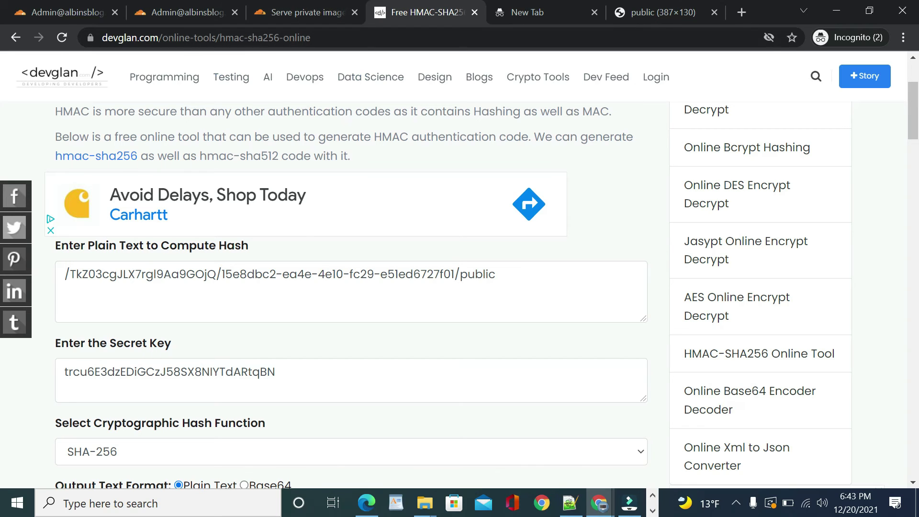
{"action": "left_click", "coordinate": [649, 14]}
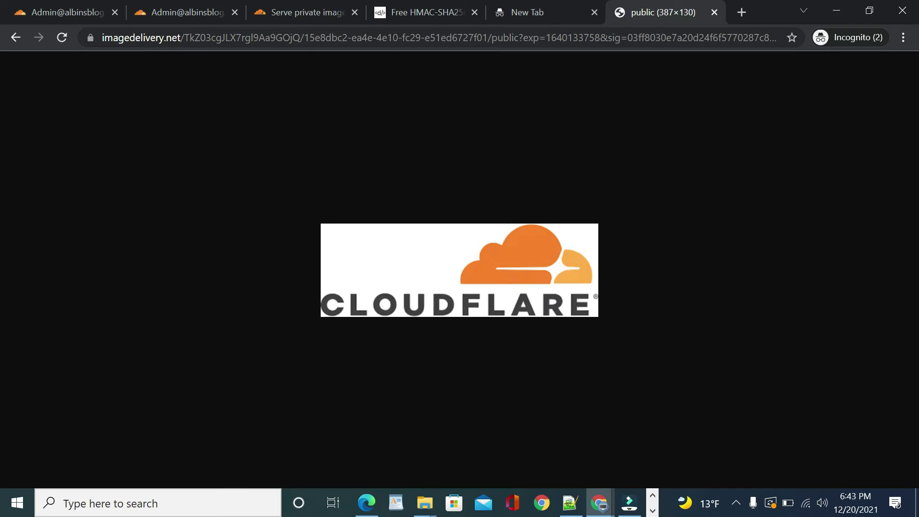
{"action": "left_click_drag", "start_coordinate": [181, 38], "coordinate": [518, 39]}
{"action": "key", "text": "ctrl+c"}
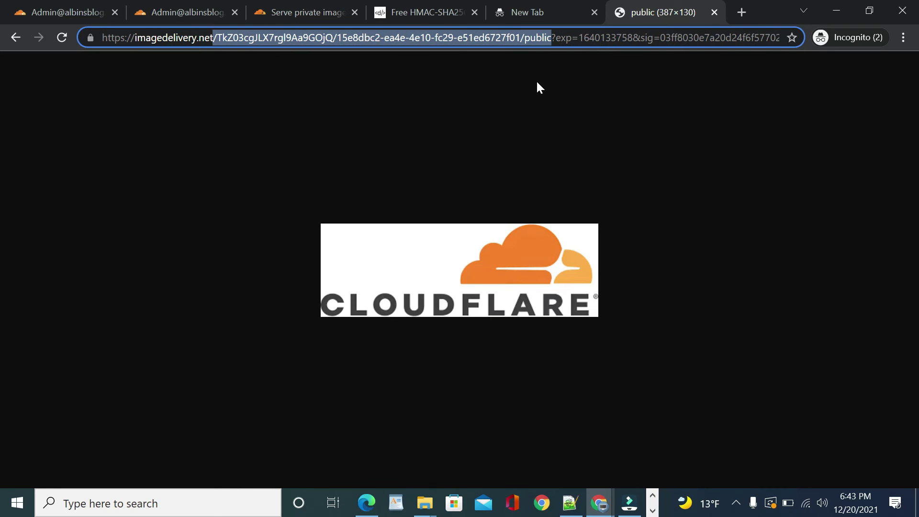
{"action": "left_click", "coordinate": [413, 13]}
{"action": "left_click", "coordinate": [254, 277]}
{"action": "key", "text": "ctrl+a"}
{"action": "key", "text": "ctrl+v"}
{"action": "scroll", "coordinate": [508, 337], "scroll_direction": "down", "scroll_amount": 1}
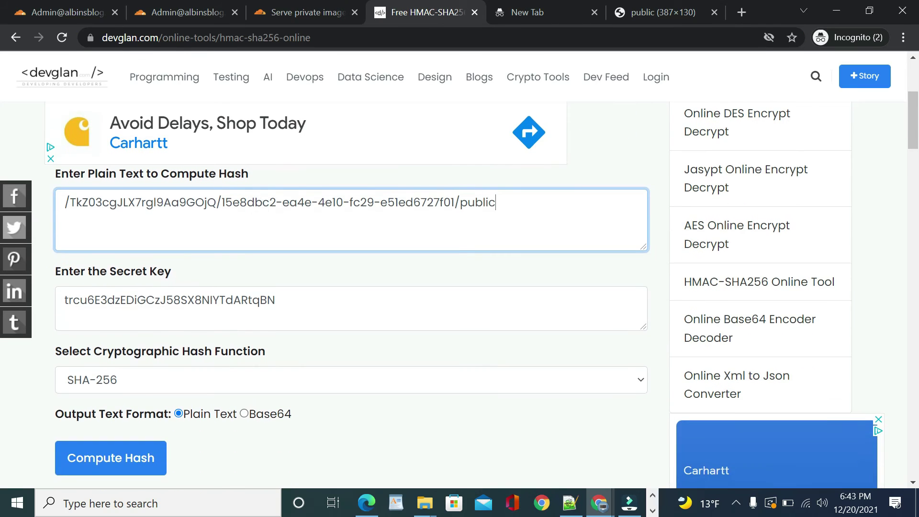
{"action": "scroll", "coordinate": [460, 288], "scroll_direction": "down", "scroll_amount": 1}
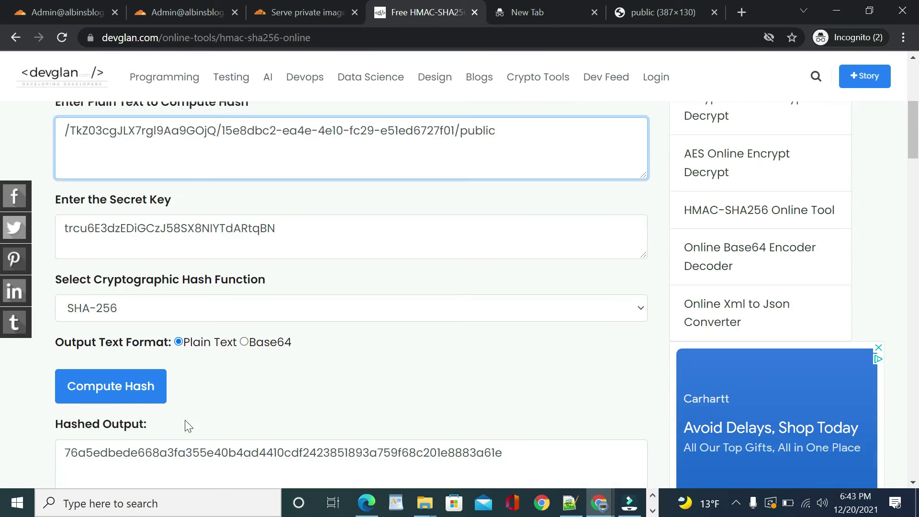
{"action": "left_click", "coordinate": [93, 383]}
{"action": "left_click", "coordinate": [94, 386]}
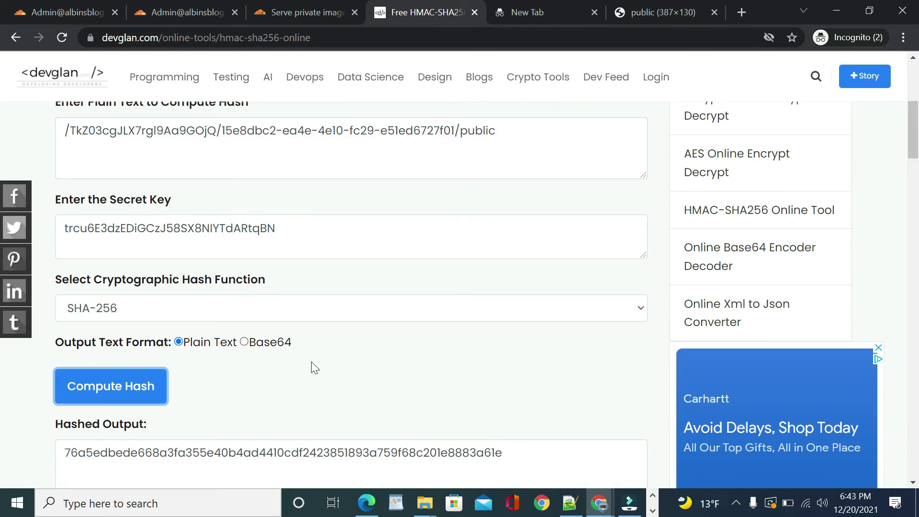
Step: Use the computed hash as the image URL's sig value, remove the exp parameter, and load the URL
{"action": "scroll", "coordinate": [312, 369], "scroll_direction": "down", "scroll_amount": 2}
{"action": "key", "text": "ctrl+a"}
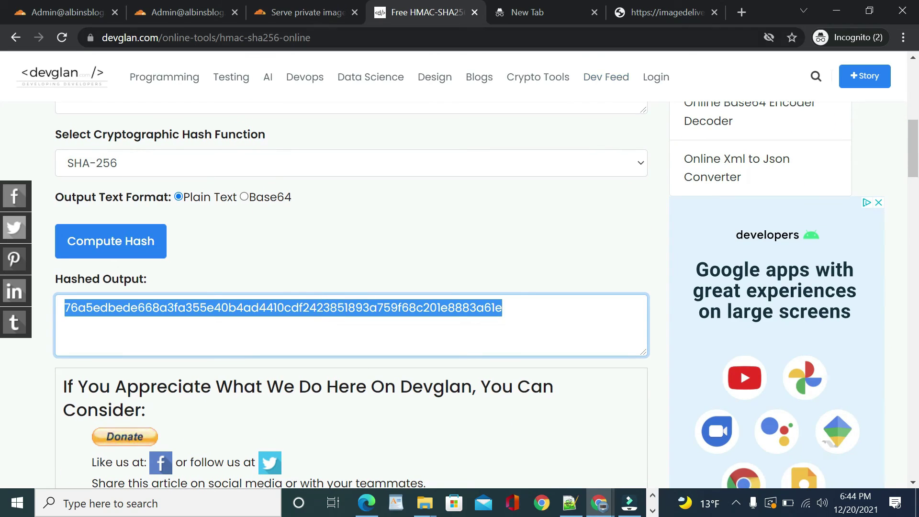
{"action": "left_click", "coordinate": [662, 16]}
{"action": "left_click_drag", "start_coordinate": [554, 38], "coordinate": [625, 37]}
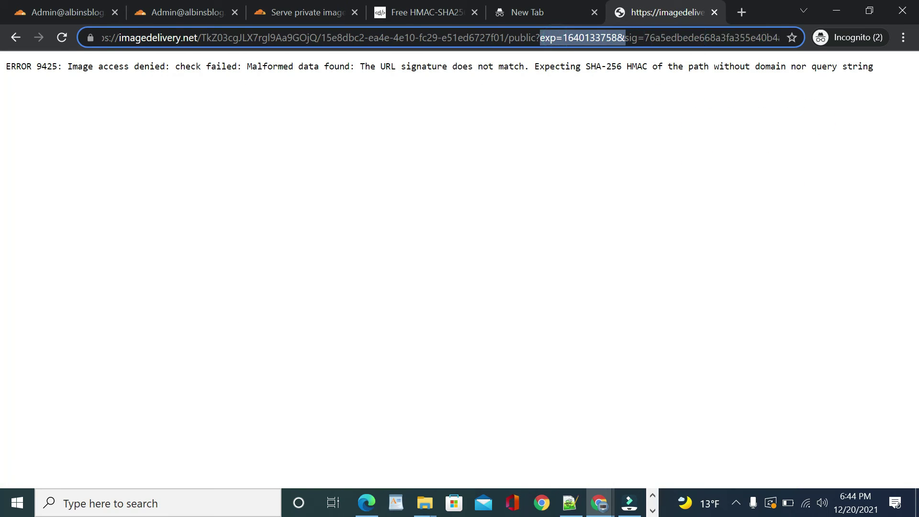
{"action": "key", "text": "BackSpace"}
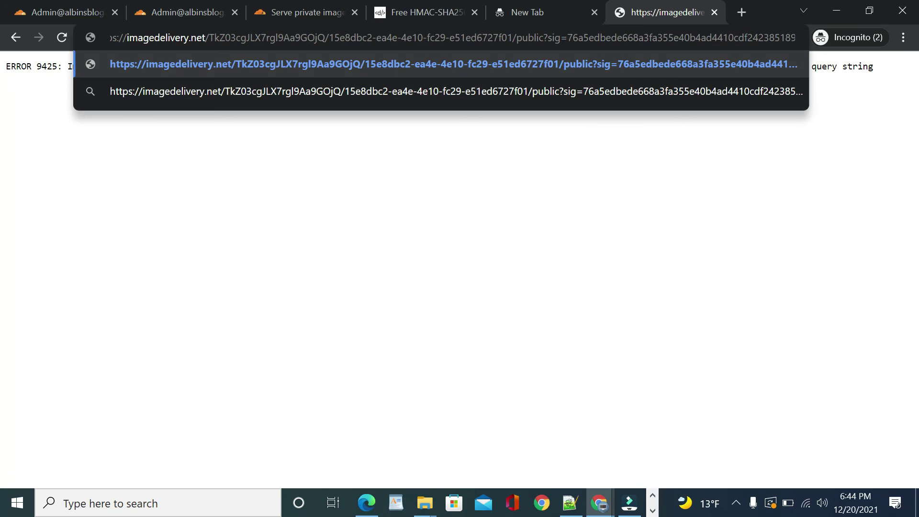
{"action": "key", "text": "Return"}
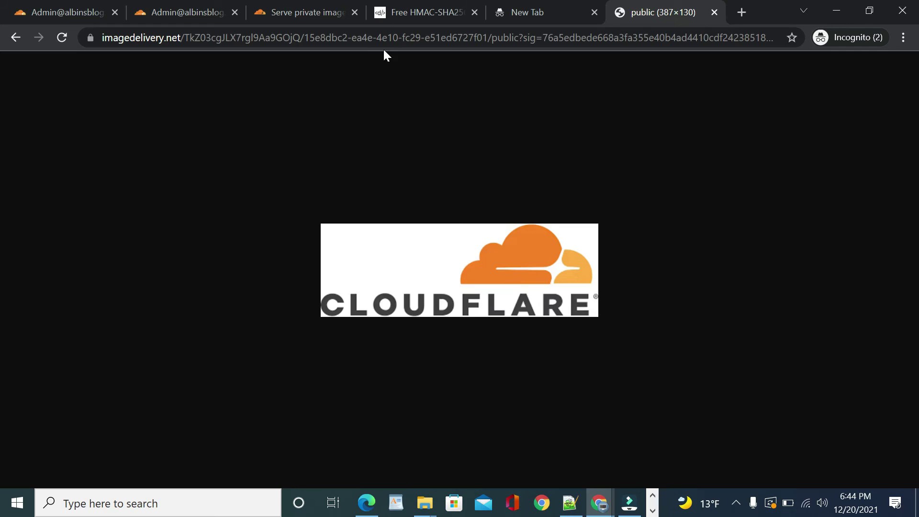
{"action": "left_click", "coordinate": [573, 41]}
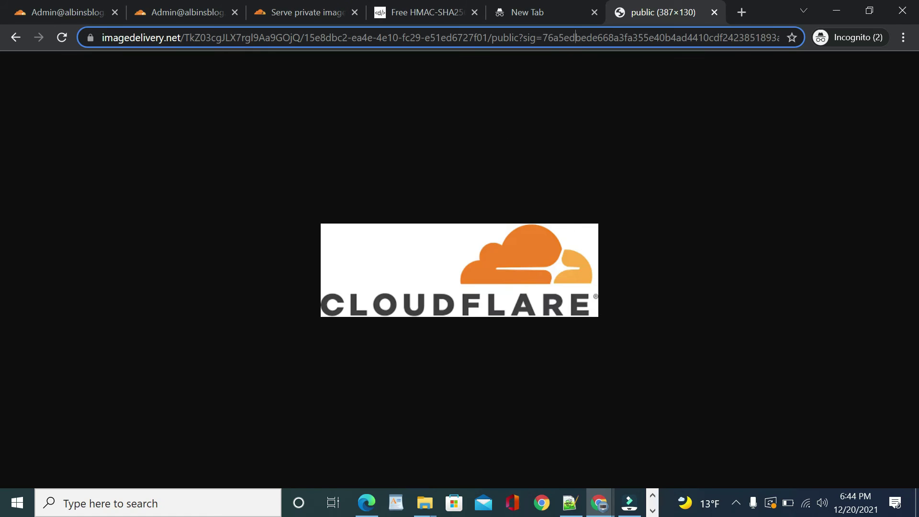
{"action": "key", "text": "Return"}
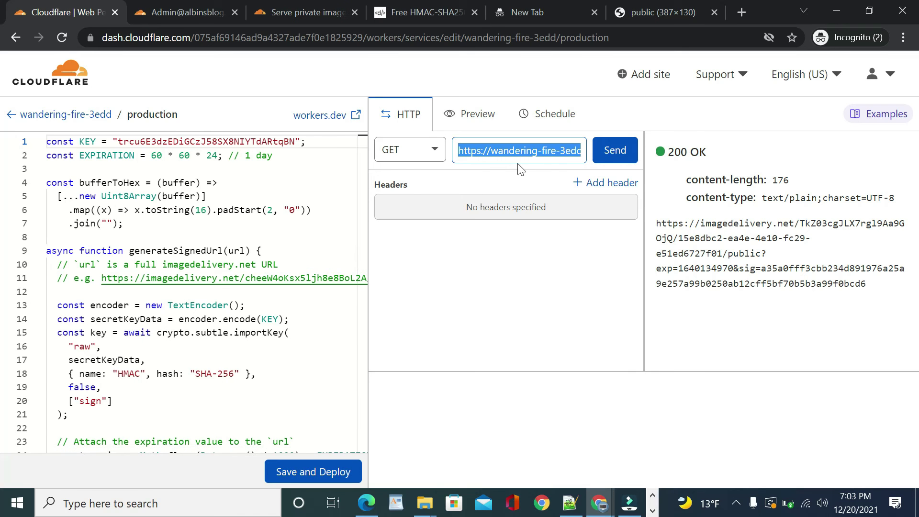
Step: Copy the Worker's full request URL and load it in the Edge browser to generate a signed image URL
{"action": "left_click", "coordinate": [520, 151]}
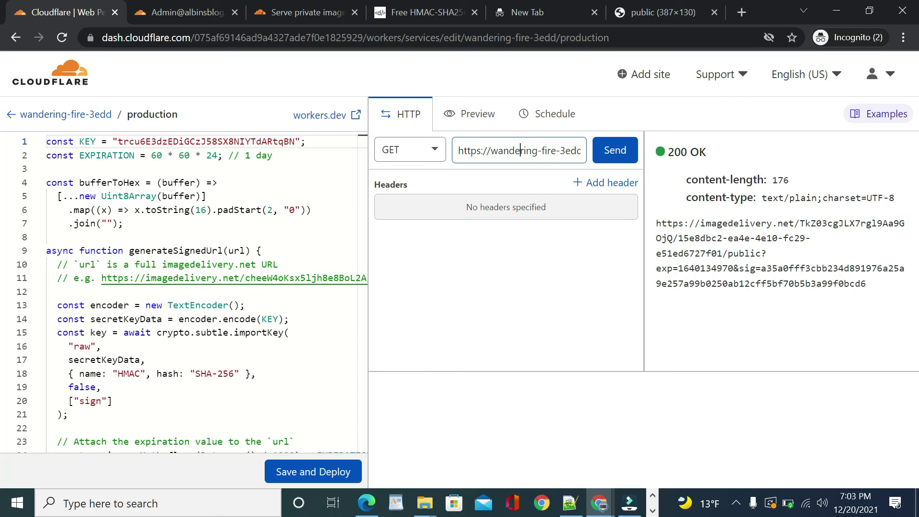
{"action": "key", "text": "ctrl+a"}
{"action": "key", "text": "ctrl+c"}
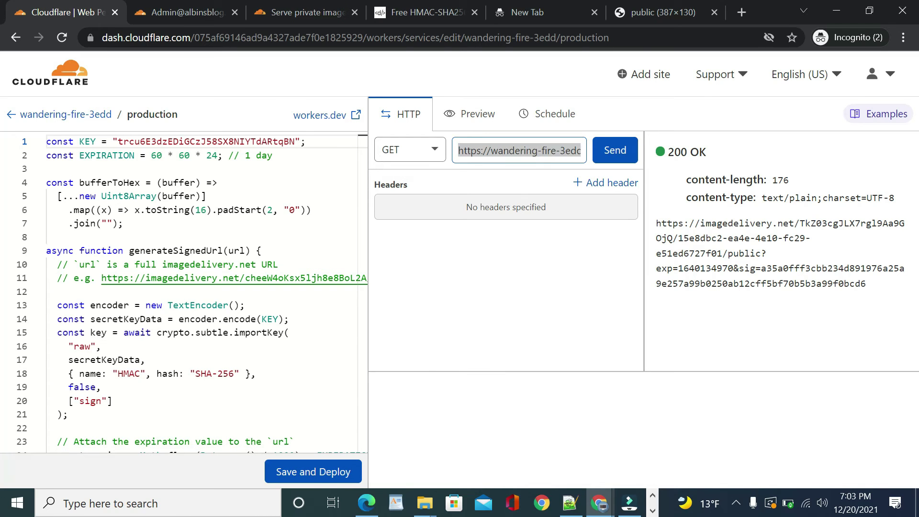
{"action": "key", "text": "alt+Tab"}
{"action": "key", "text": "ctrl+v"}
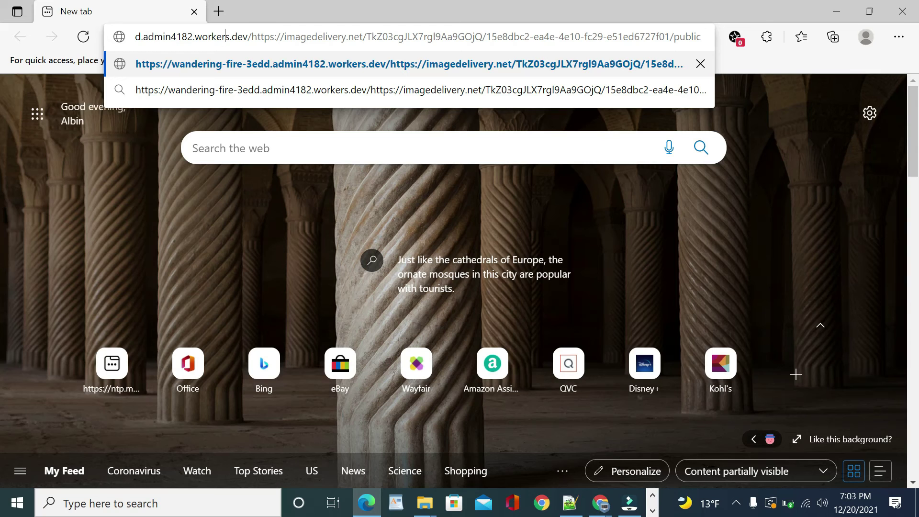
{"action": "left_click_drag", "start_coordinate": [225, 37], "coordinate": [131, 38]}
{"action": "left_click_drag", "start_coordinate": [652, 37], "coordinate": [432, 37]}
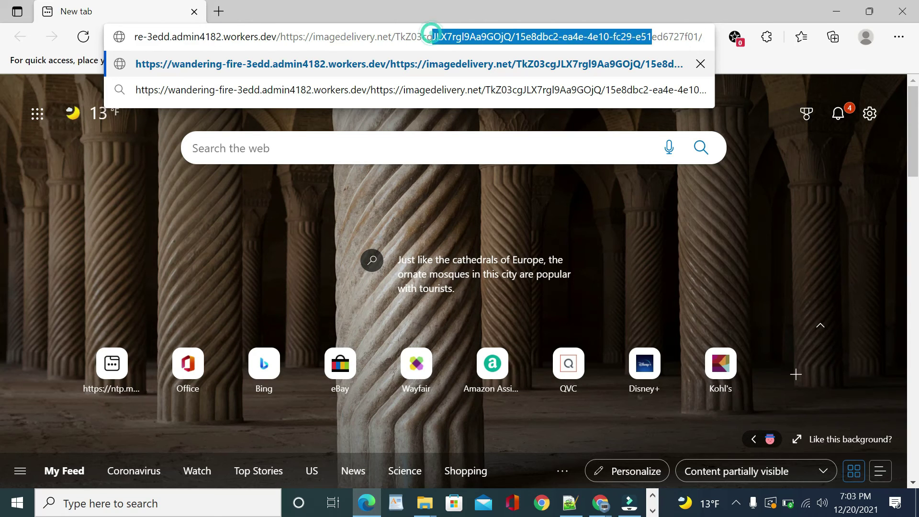
{"action": "left_click", "coordinate": [700, 47]}
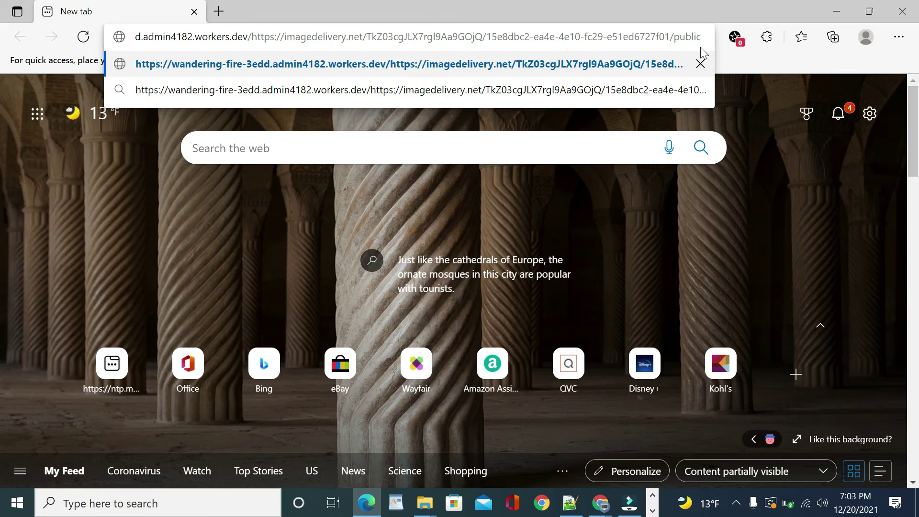
{"action": "key", "text": "Return"}
Step: Copy the signed imagedelivery.net URL returned by the Worker and load it in a new browser tab
{"action": "left_click_drag", "start_coordinate": [5, 66], "coordinate": [914, 71]}
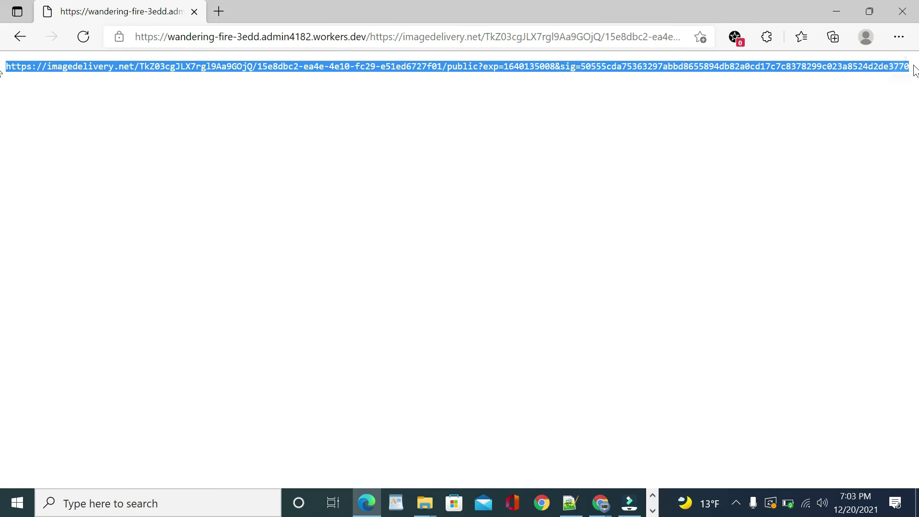
{"action": "key", "text": "ctrl+t"}
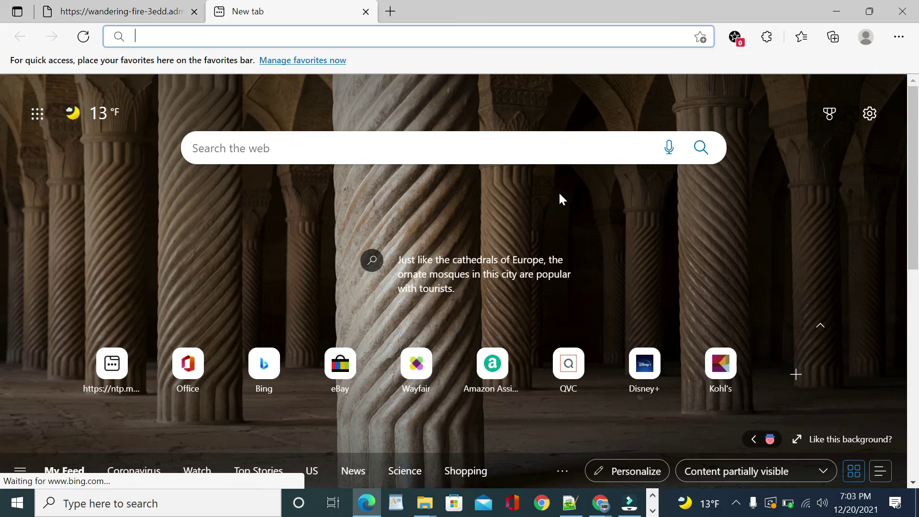
{"action": "key", "text": "ctrl+v"}
{"action": "key", "text": "Return"}
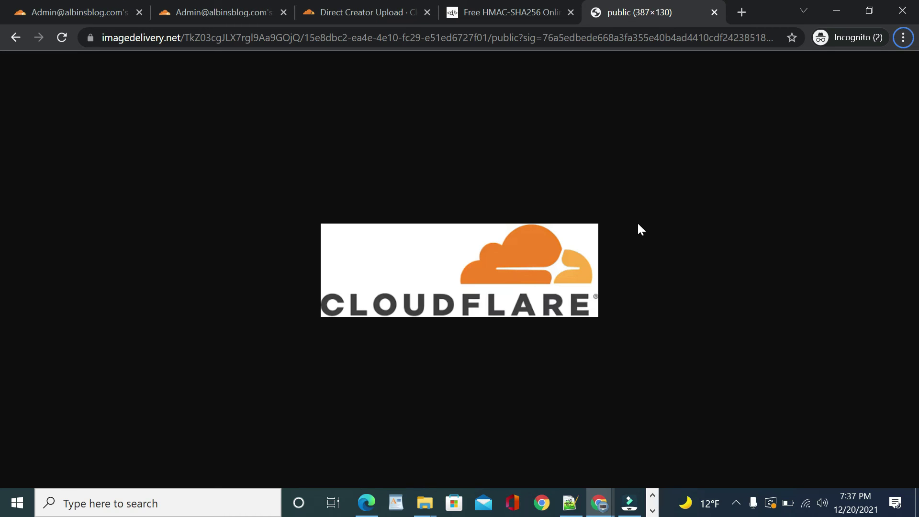
Step: Consult the Direct Creator Upload docs and run the prepared direct_upload cURL request with the API token and expiry 2021-12-21T03:00:00Z in the WSL terminal
{"action": "left_click", "coordinate": [352, 10]}
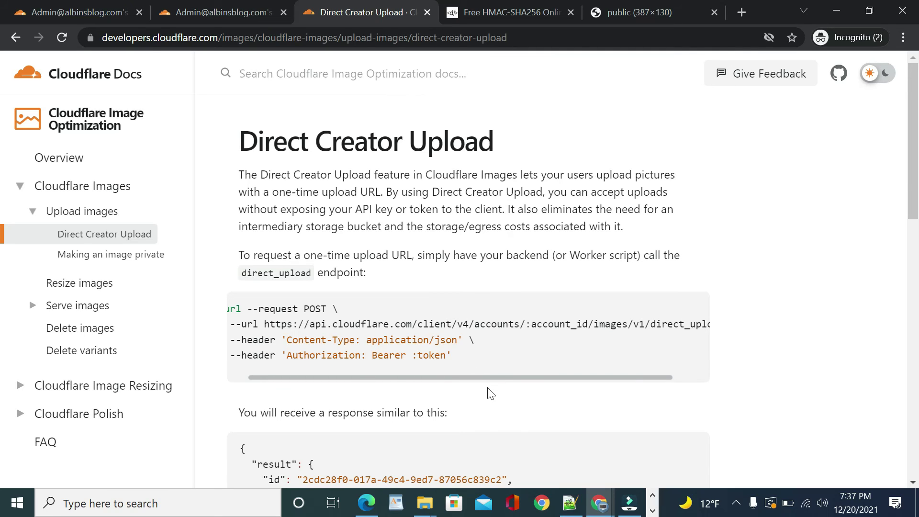
{"action": "left_click_drag", "start_coordinate": [493, 381], "coordinate": [592, 381]}
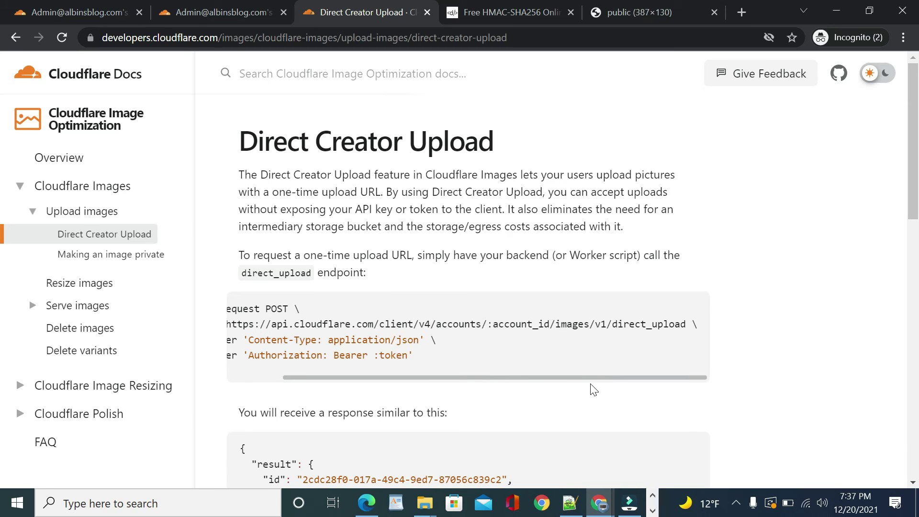
{"action": "key", "text": "alt+Tab"}
{"action": "key", "text": "alt+Tab"}
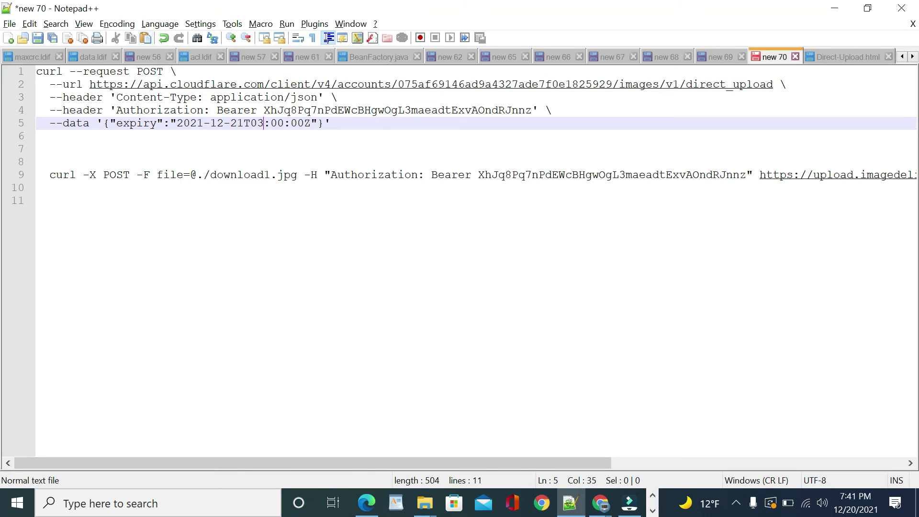
{"action": "key", "text": "End"}
{"action": "key", "text": "ctrl+shift+Home"}
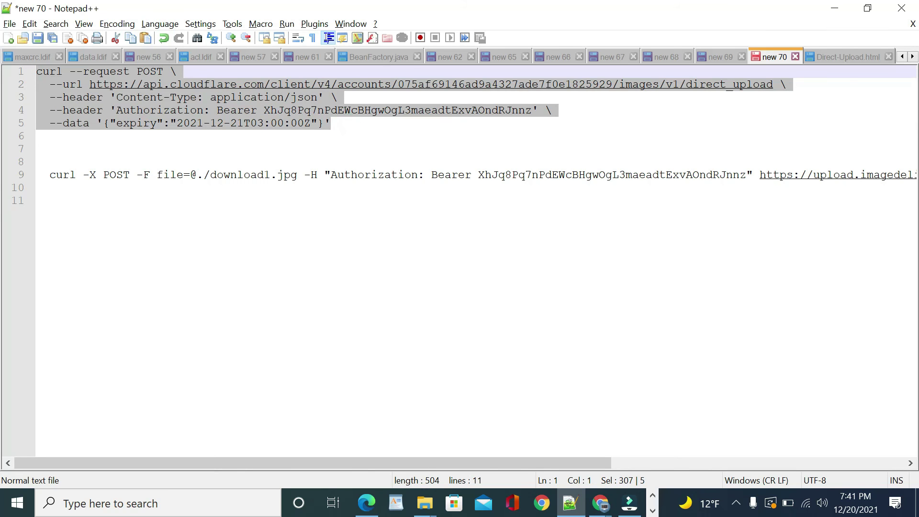
{"action": "key", "text": "alt+Tab"}
{"action": "key", "text": "ctrl+v"}
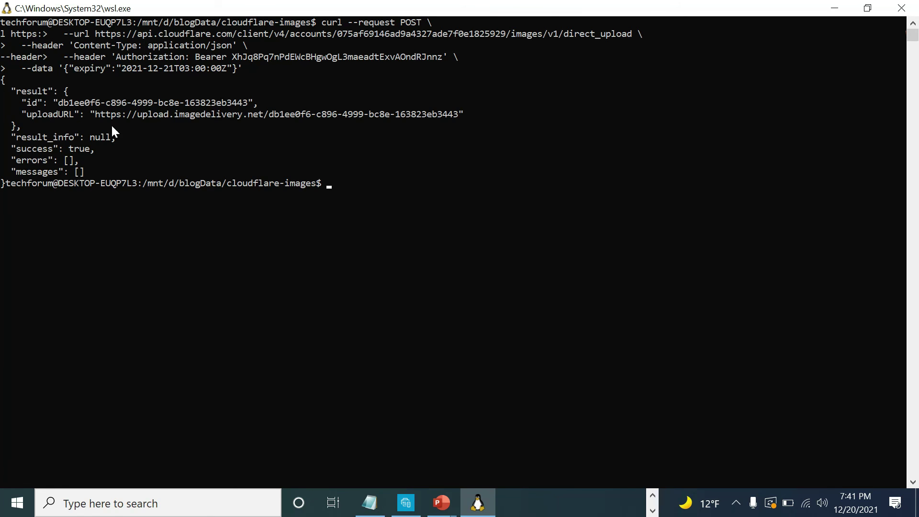
Step: Copy the returned uploadURL from the terminal and use it as the form's action in Direct-Upload.html in Notepad++
{"action": "left_click_drag", "start_coordinate": [95, 114], "coordinate": [453, 114]}
{"action": "key", "text": "ctrl+c"}
{"action": "key", "text": "alt+Tab"}
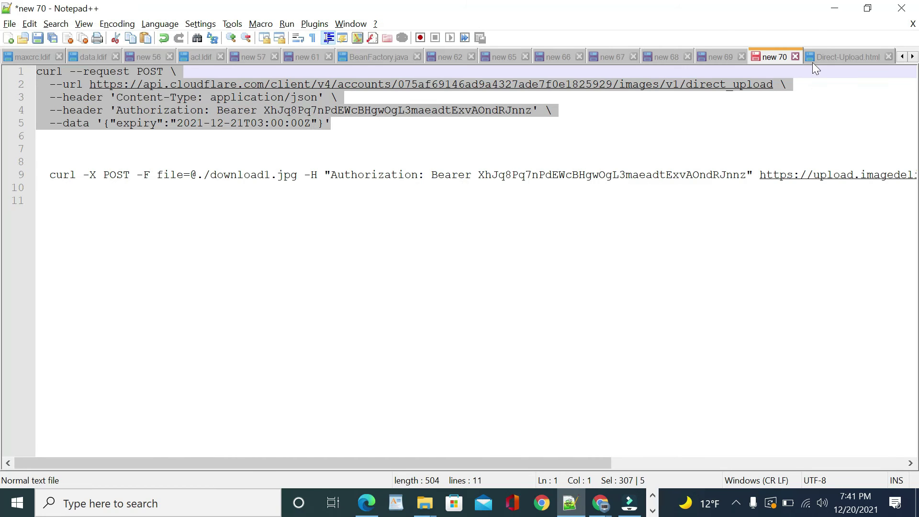
{"action": "left_click", "coordinate": [837, 57]}
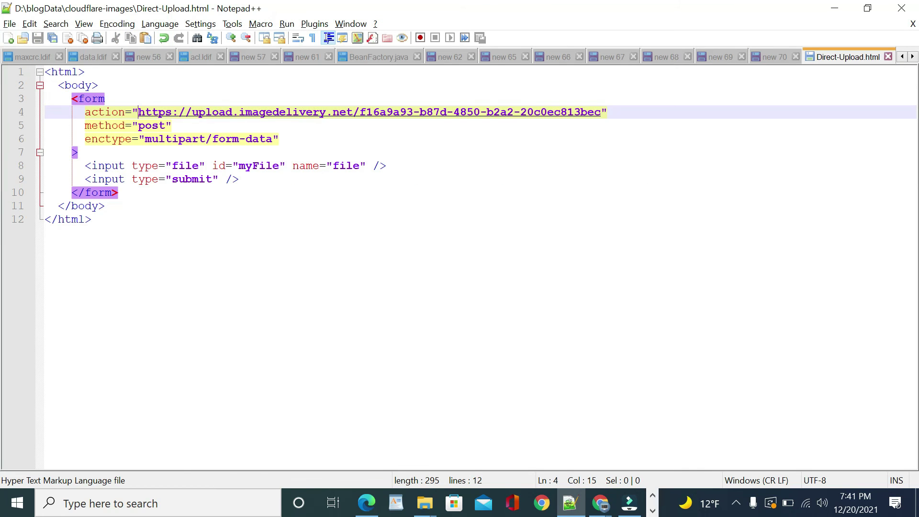
{"action": "left_click_drag", "start_coordinate": [601, 113], "coordinate": [139, 113]}
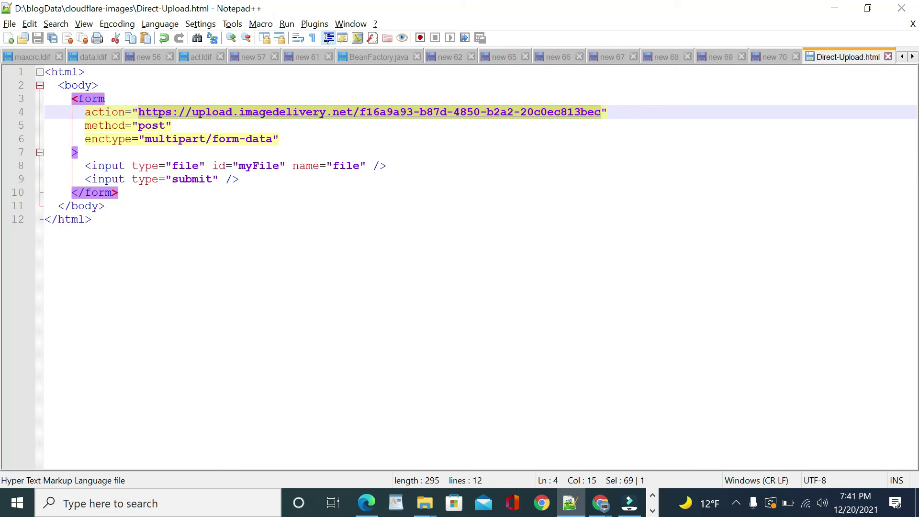
{"action": "key", "text": "ctrl+v"}
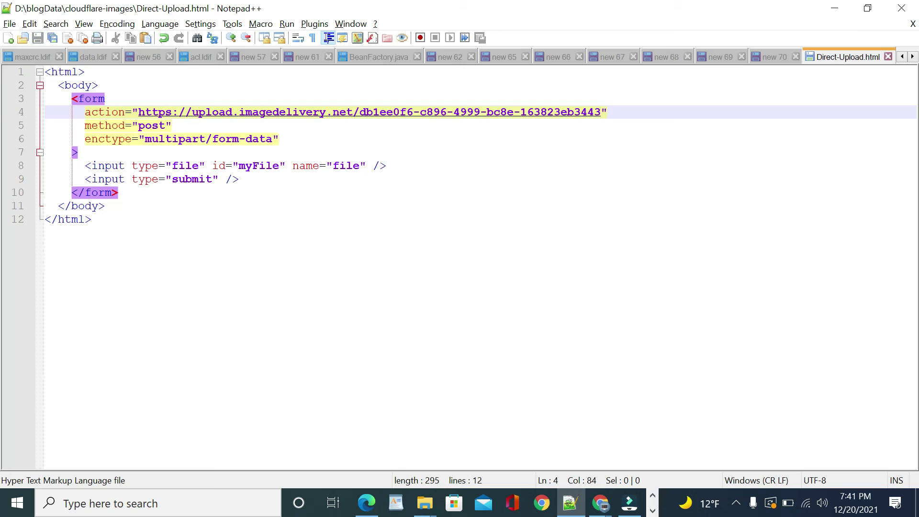
Step: Reload Direct-Upload.html in Edge, choose download1.jpg as the file, and submit the upload form
{"action": "key", "text": "alt+Tab"}
{"action": "key", "text": "Tab"}
{"action": "key", "text": "Tab"}
{"action": "key", "text": "Tab"}
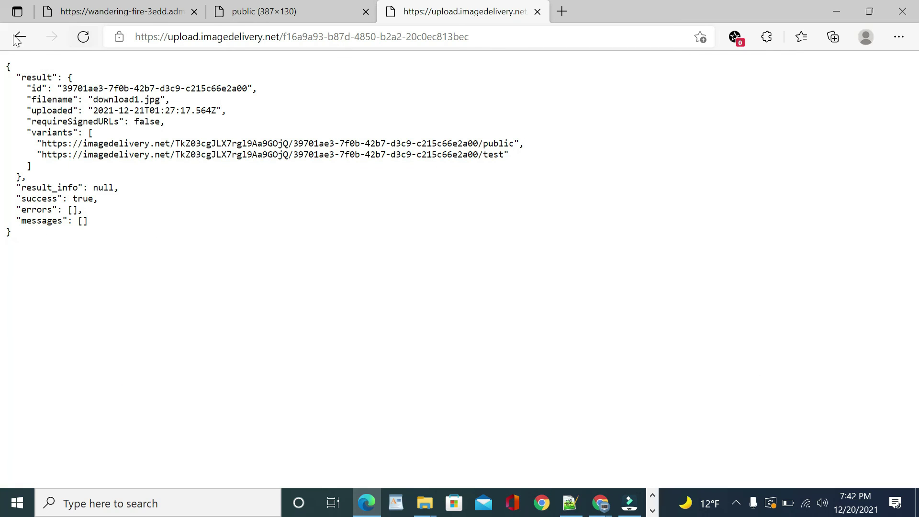
{"action": "left_click", "coordinate": [19, 38]}
{"action": "left_click", "coordinate": [86, 36]}
{"action": "left_click", "coordinate": [54, 64]}
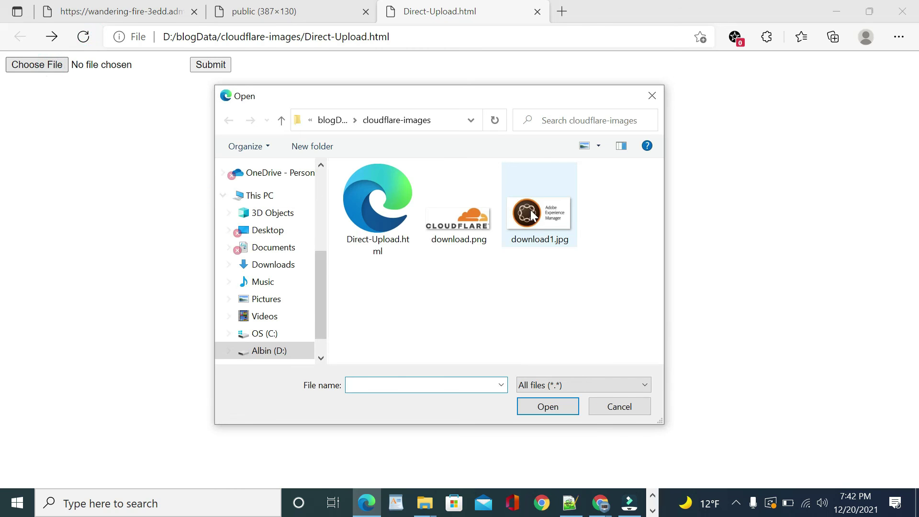
{"action": "double_click", "coordinate": [534, 215]}
{"action": "left_click", "coordinate": [211, 65]}
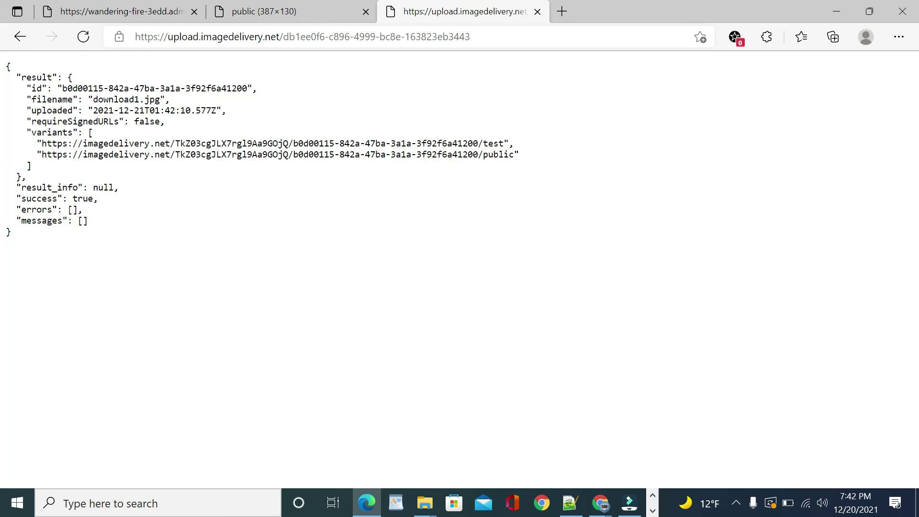
Step: Refresh the Cloudflare Images dashboard in Chrome and check the image list for the download1.jpg upload
{"action": "key", "text": "alt+Tab"}
{"action": "key", "text": "alt+Tab"}
{"action": "key", "text": "alt+Tab"}
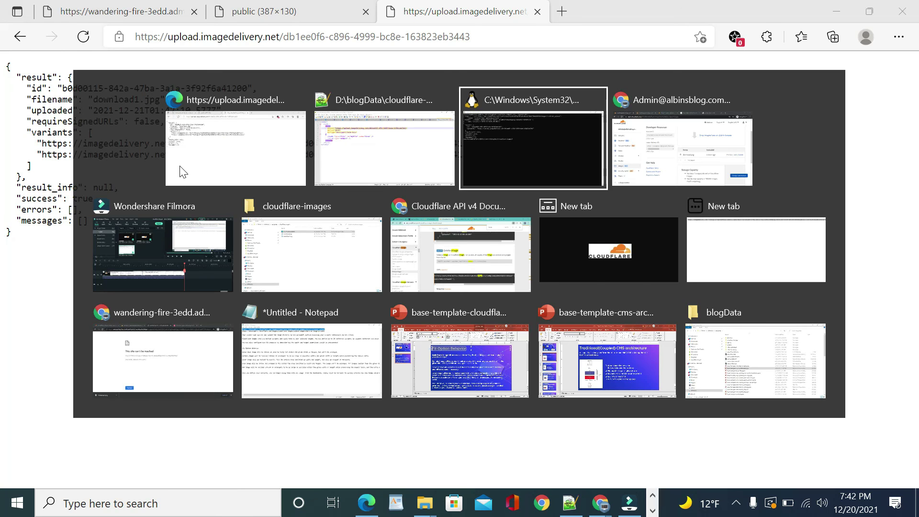
{"action": "left_click", "coordinate": [62, 38]}
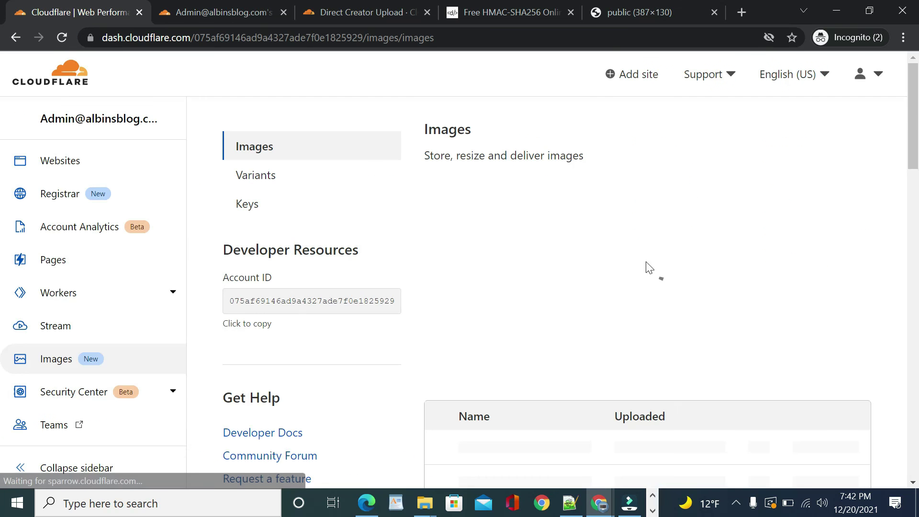
{"action": "scroll", "coordinate": [649, 261], "scroll_direction": "down", "scroll_amount": 3}
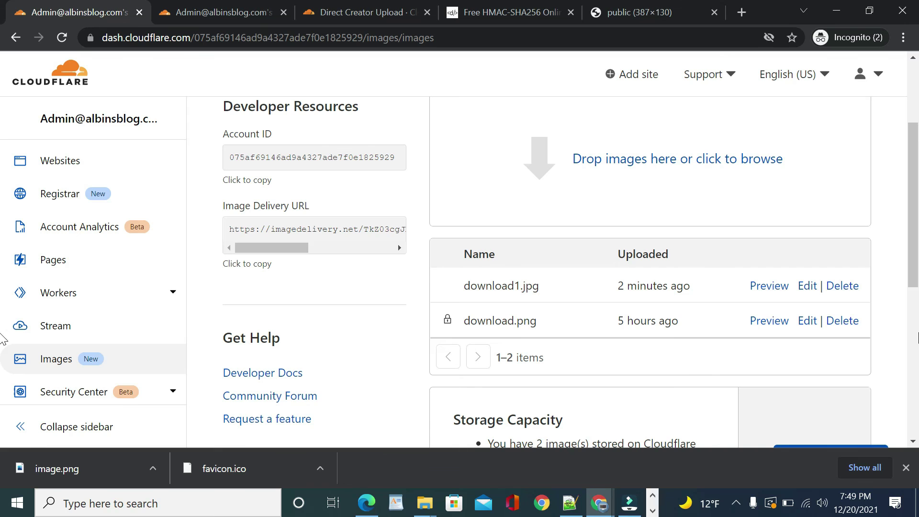
Step: Run the direct_upload cURL request with the API token again in the WSL terminal to obtain a fresh one-time upload URL
{"action": "key", "text": "alt+Tab"}
{"action": "key", "text": "alt+Tab"}
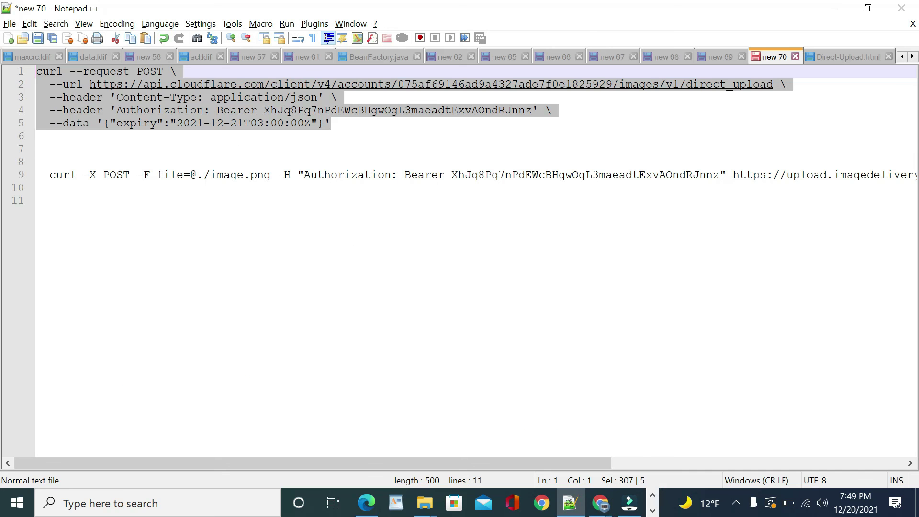
{"action": "key", "text": "alt+Tab"}
{"action": "key", "text": "alt+Tab"}
{"action": "key", "text": "alt+Tab"}
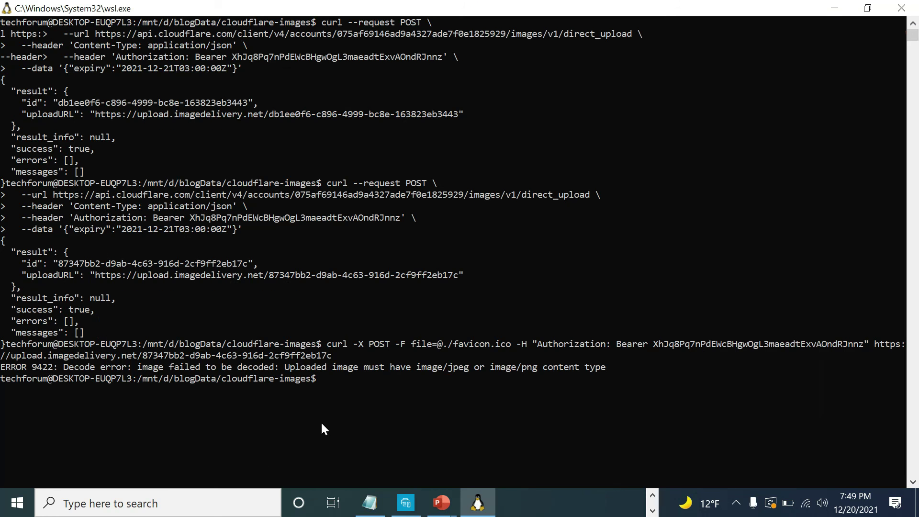
{"action": "right_click", "coordinate": [343, 413]}
{"action": "key", "text": "Return"}
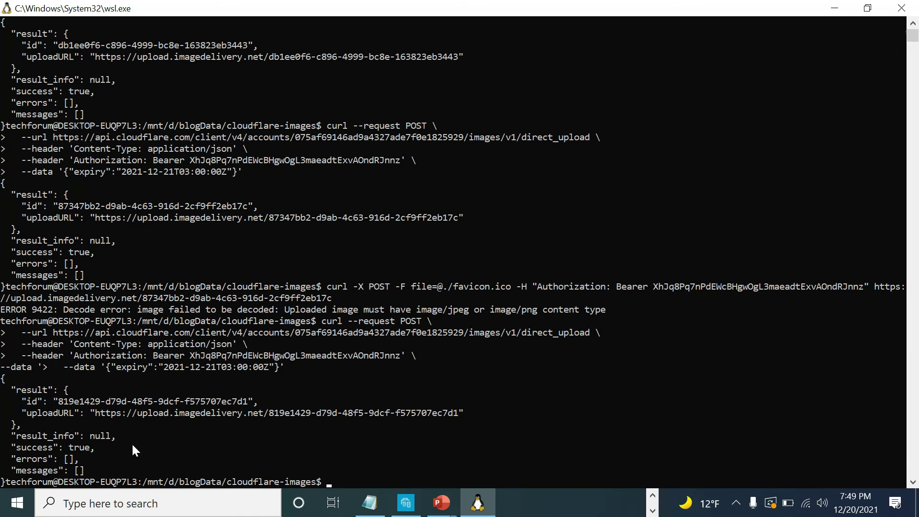
Step: Copy the new uploadURL from the terminal and set it as the target of the image.png upload command in Notepad++
{"action": "key", "text": "ctrl+m"}
{"action": "left_click_drag", "start_coordinate": [96, 412], "coordinate": [453, 414]}
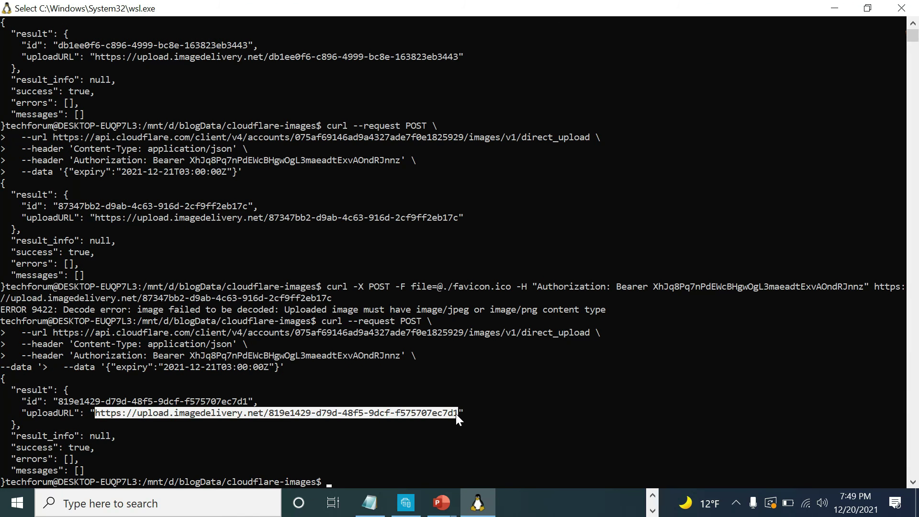
{"action": "key", "text": "ctrl+c"}
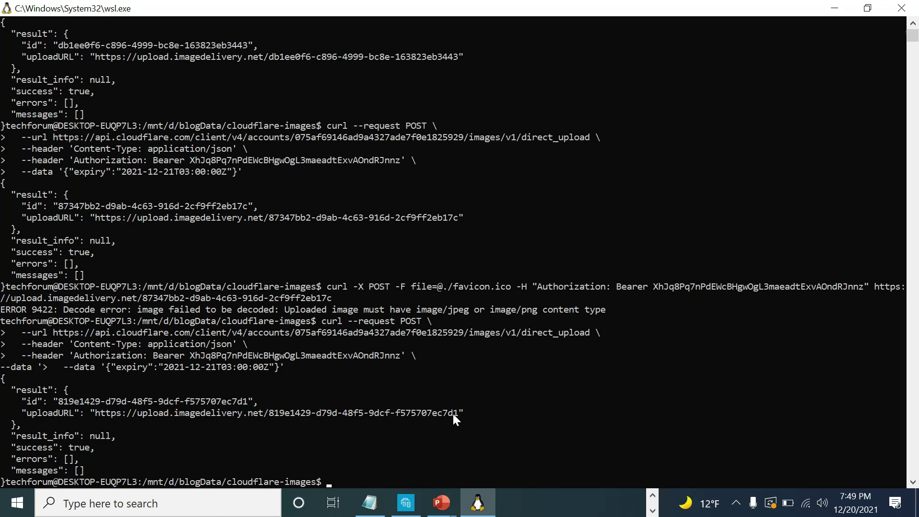
{"action": "key", "text": "alt+Tab"}
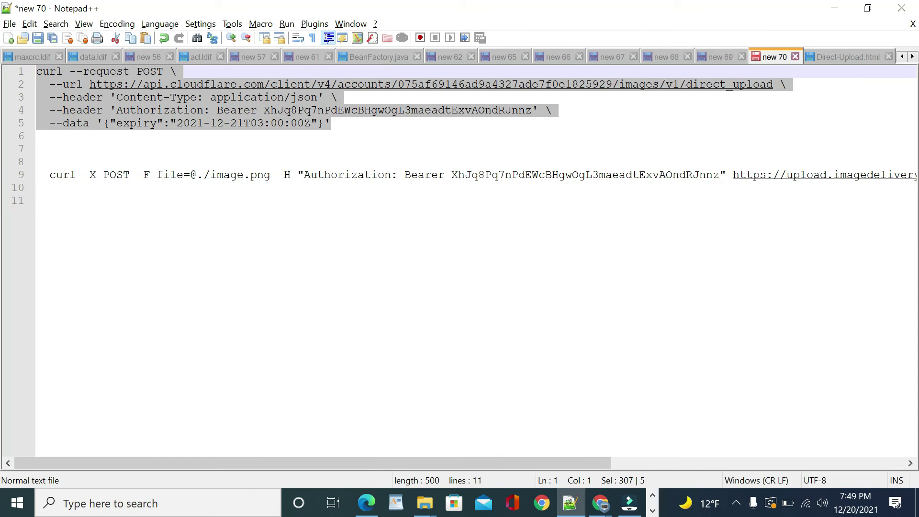
{"action": "left_click_drag", "start_coordinate": [365, 463], "coordinate": [670, 464]}
{"action": "left_click_drag", "start_coordinate": [814, 176], "coordinate": [732, 175]}
{"action": "key", "text": "End"}
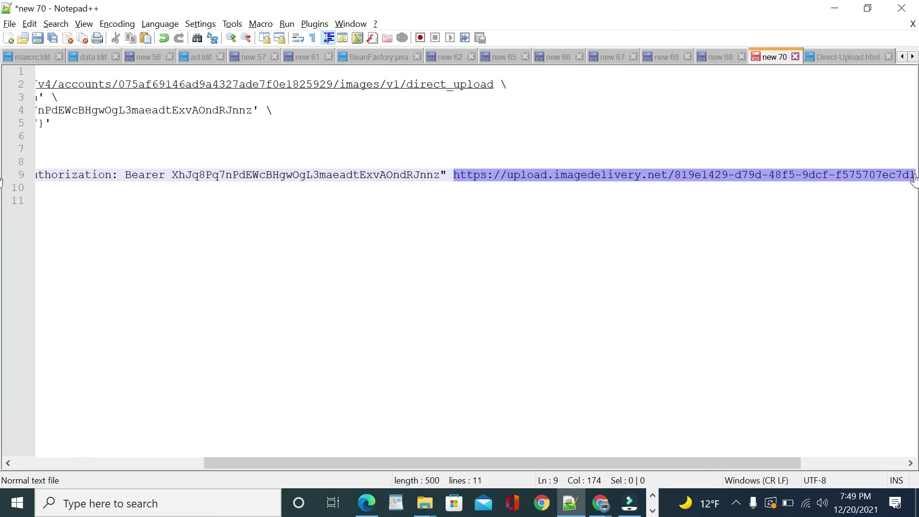
Step: Copy the cURL upload command for image.png, including its API token, and run it in the WSL terminal
{"action": "left_click", "coordinate": [37, 200]}
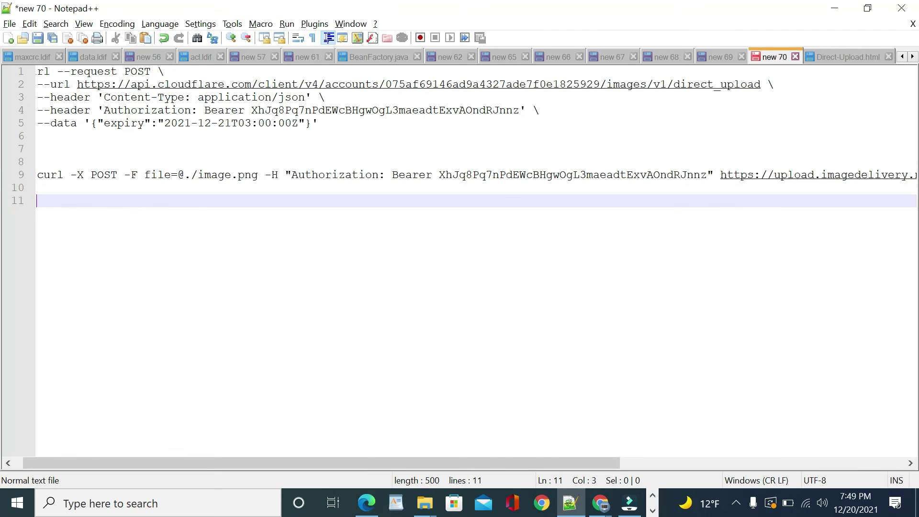
{"action": "left_click", "coordinate": [36, 176]}
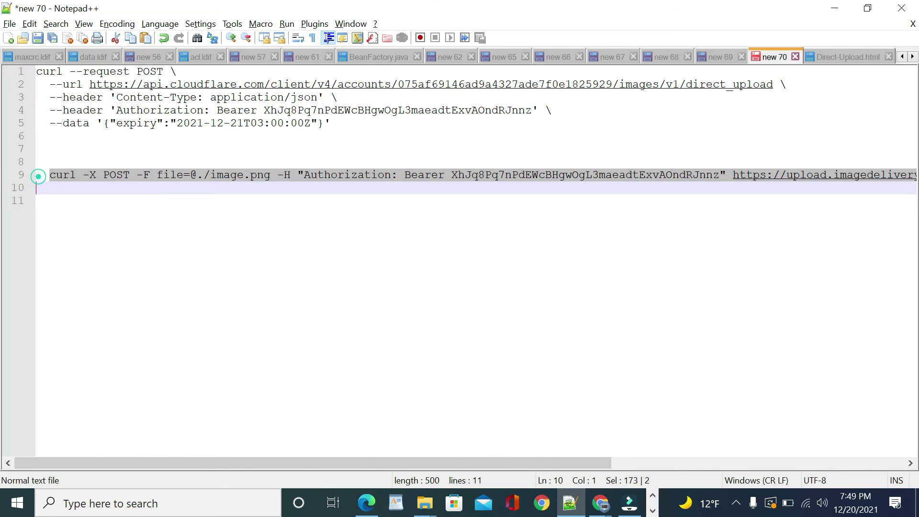
{"action": "key", "text": "ctrl+c"}
{"action": "key", "text": "alt+Tab"}
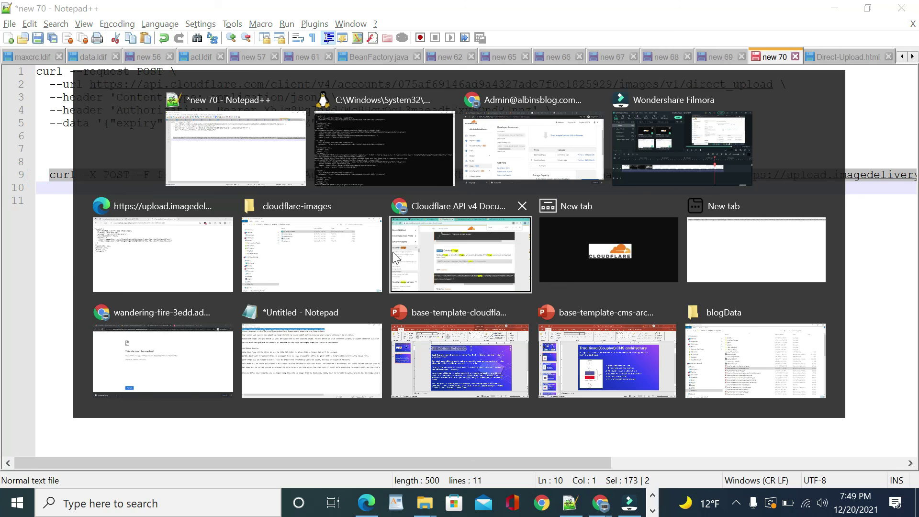
{"action": "right_click", "coordinate": [573, 254]}
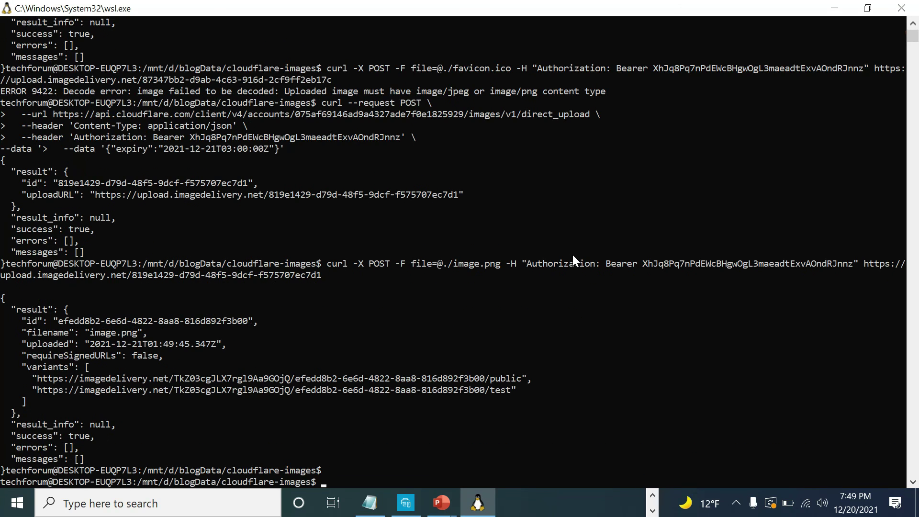
Step: Reload the Images page of the Cloudflare dashboard and check the image list for image.png
{"action": "key", "text": "alt+Tab"}
{"action": "key", "text": "alt+Tab"}
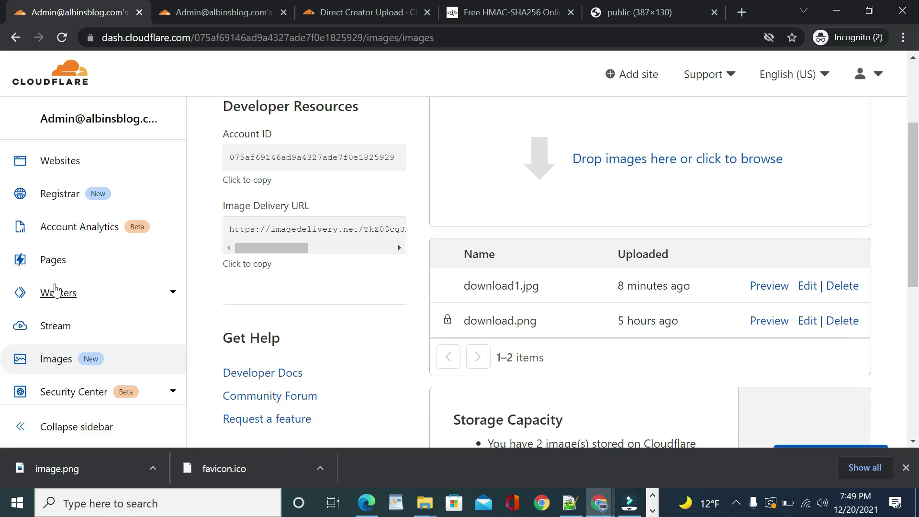
{"action": "left_click", "coordinate": [56, 359]}
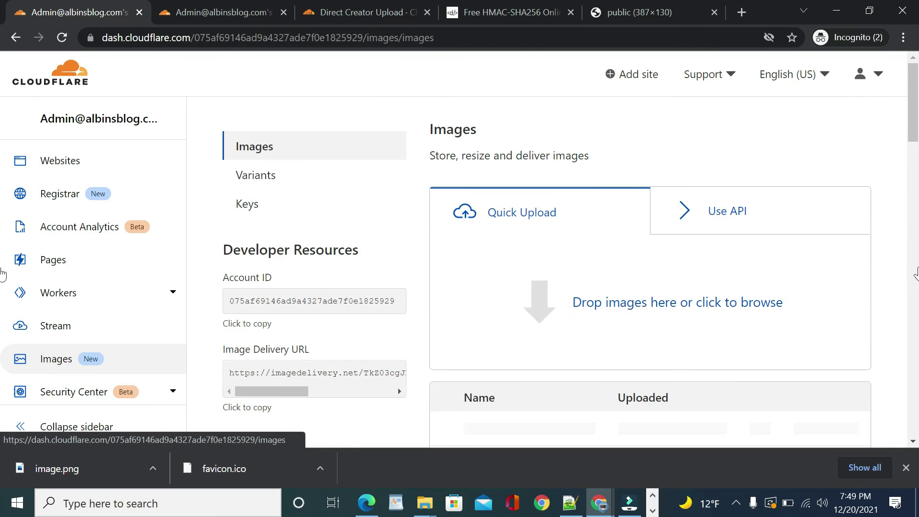
{"action": "scroll", "coordinate": [907, 267], "scroll_direction": "down", "scroll_amount": 1}
{"action": "scroll", "coordinate": [907, 266], "scroll_direction": "down", "scroll_amount": 2}
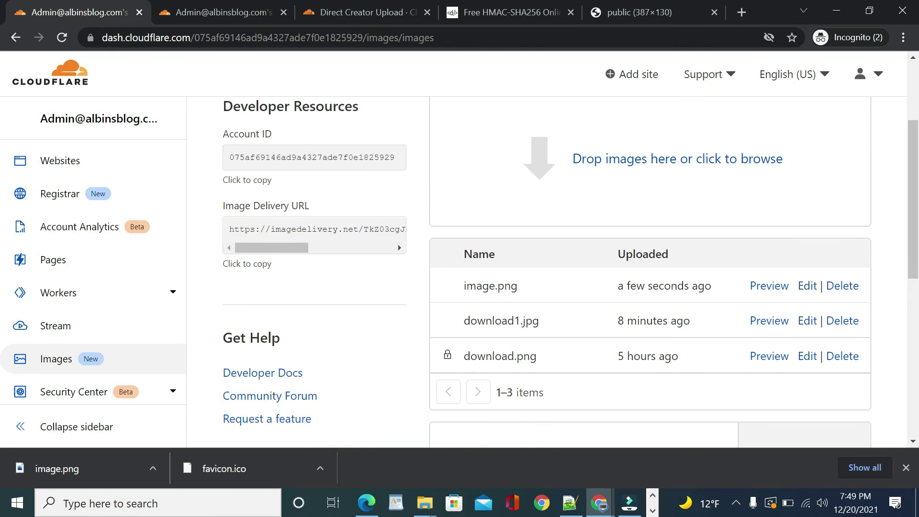